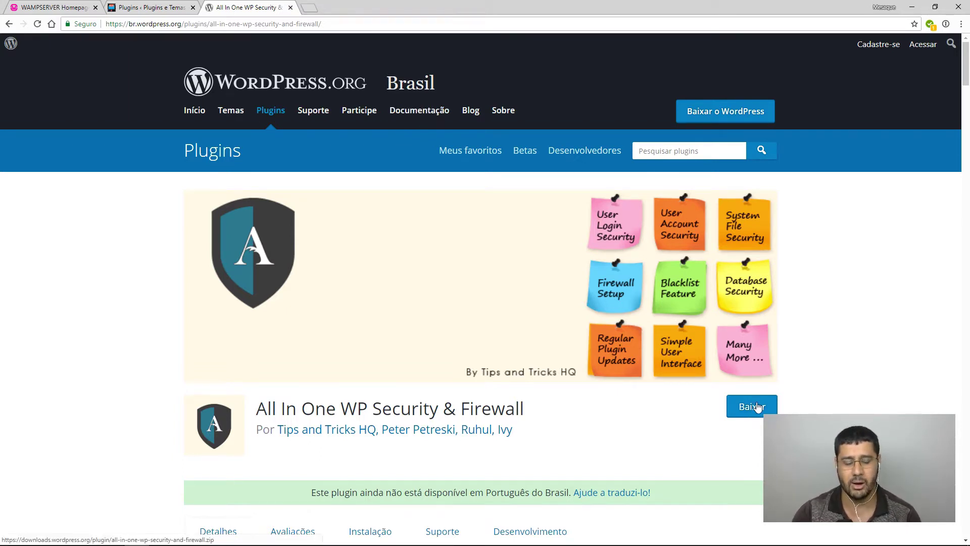
# Read through the All In One WP Security feature description on WordPress.org.
pyautogui.click(131, 10)
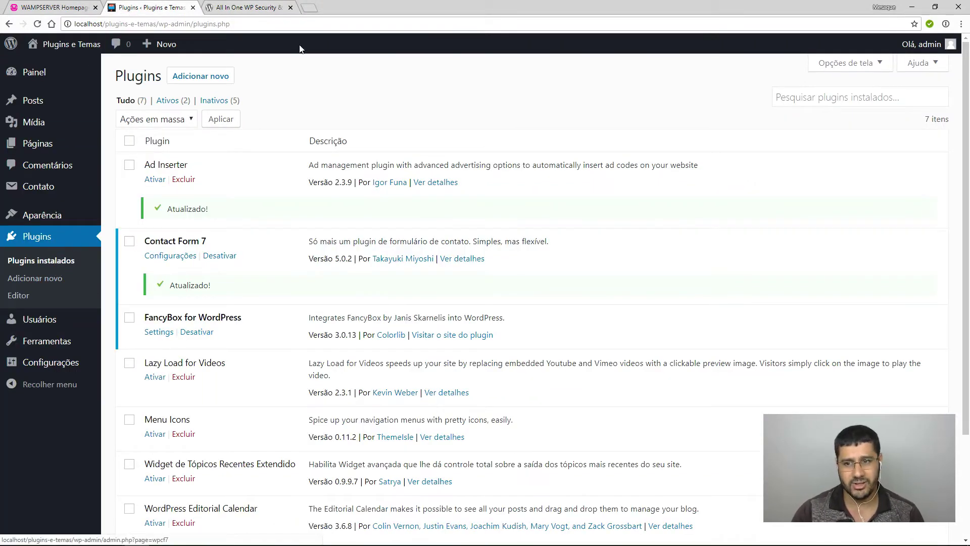
pyautogui.click(248, 7)
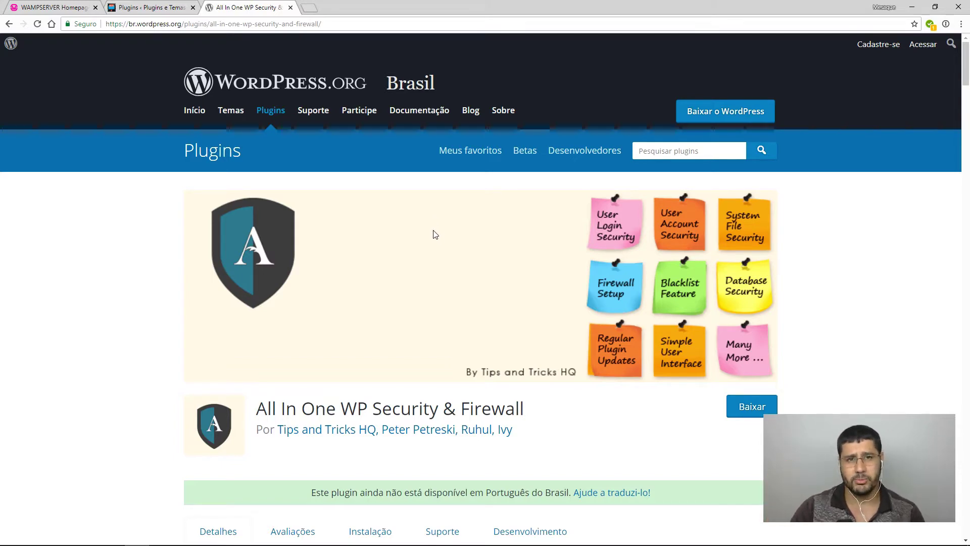
pyautogui.scroll(-5, 445, 244)
pyautogui.scroll(-9, 467, 240)
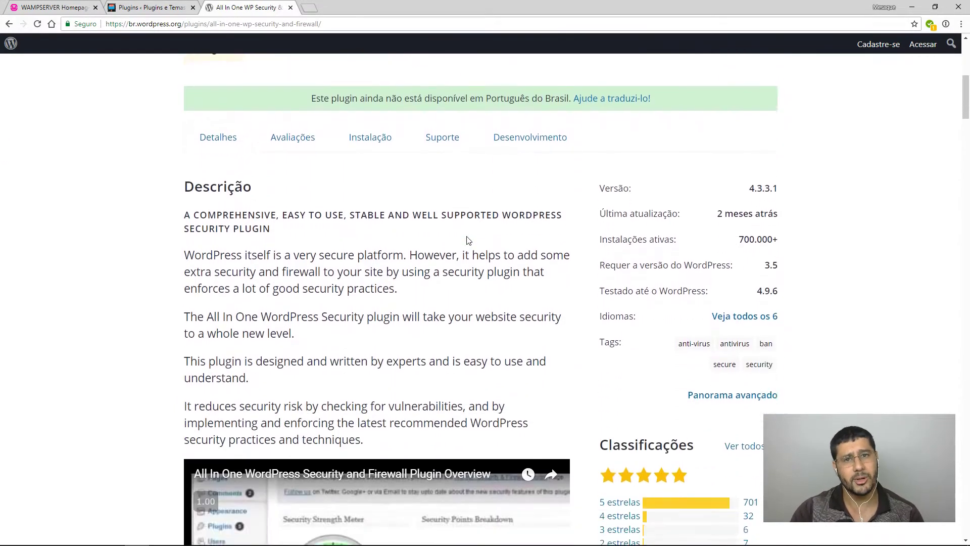
pyautogui.scroll(-9, 398, 248)
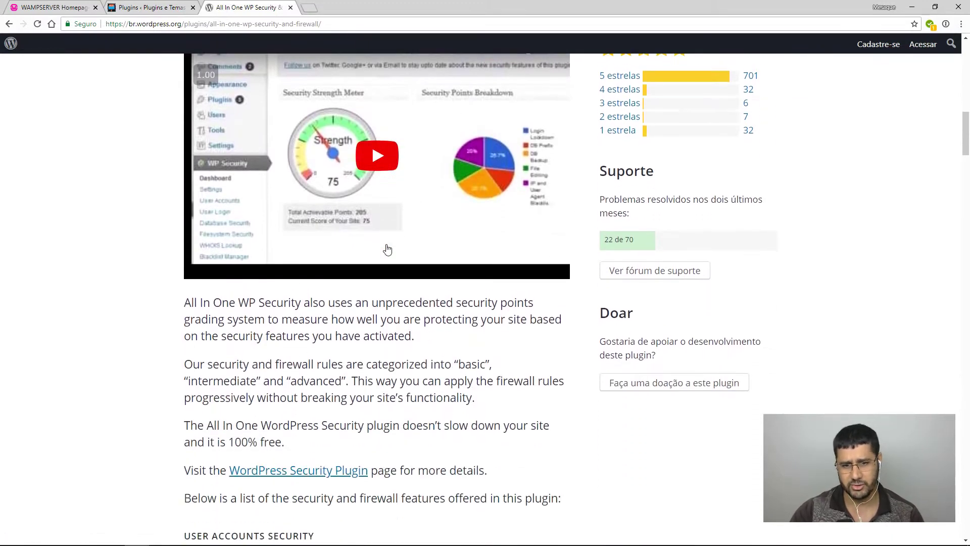
pyautogui.scroll(-3, 398, 239)
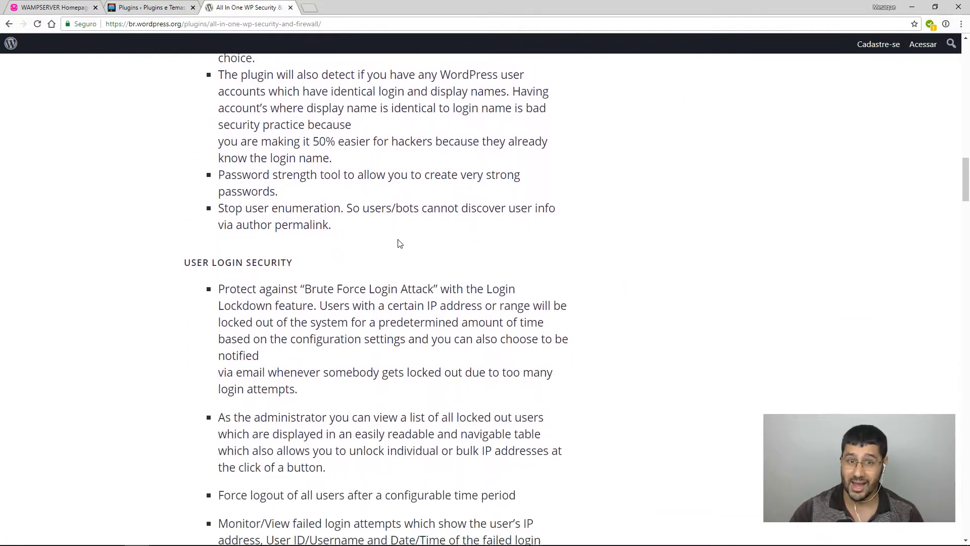
pyautogui.rightClick(417, 168)
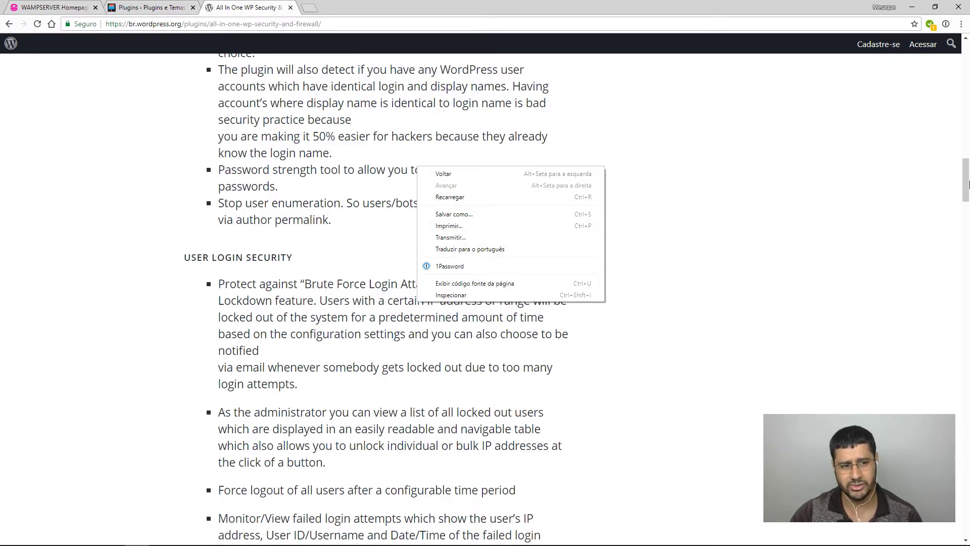
pyautogui.scroll(-20, 949, 391)
pyautogui.moveTo(966, 354); pyautogui.dragTo(966, 49)
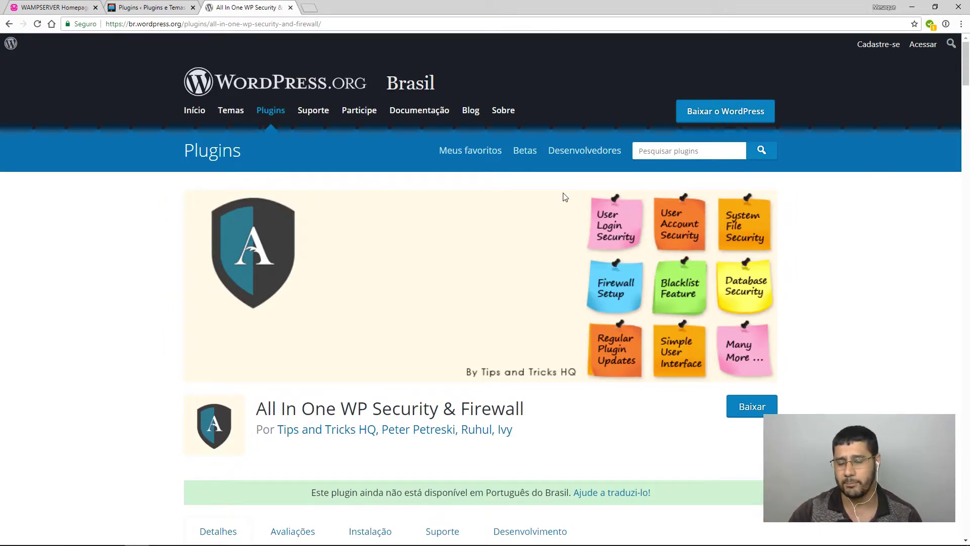
# Return to the 'Plugins ‹ Plugins e Temas' tab and scan the installed plugins list.
pyautogui.click(141, 12)
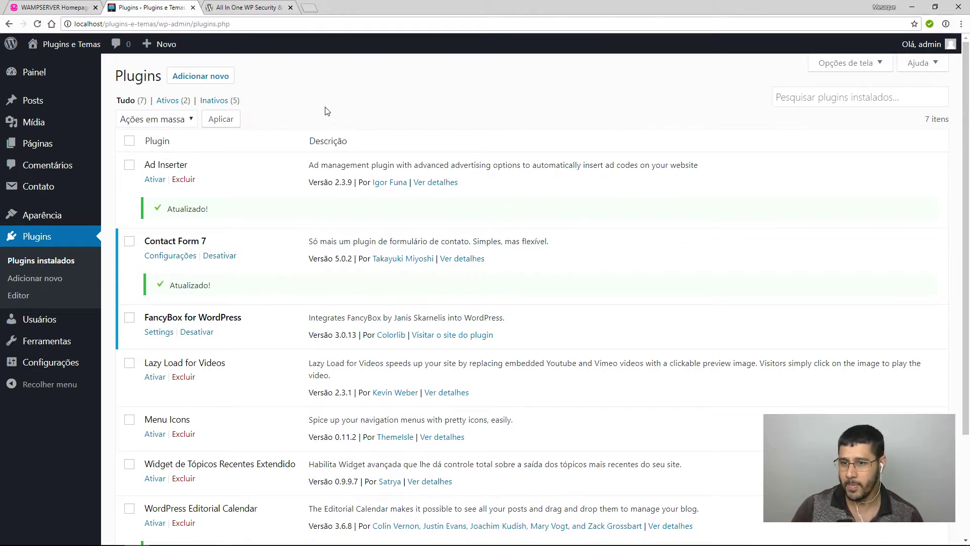
pyautogui.scroll(-1, 259, 277)
pyautogui.scroll(-3, 258, 276)
pyautogui.scroll(3, 257, 276)
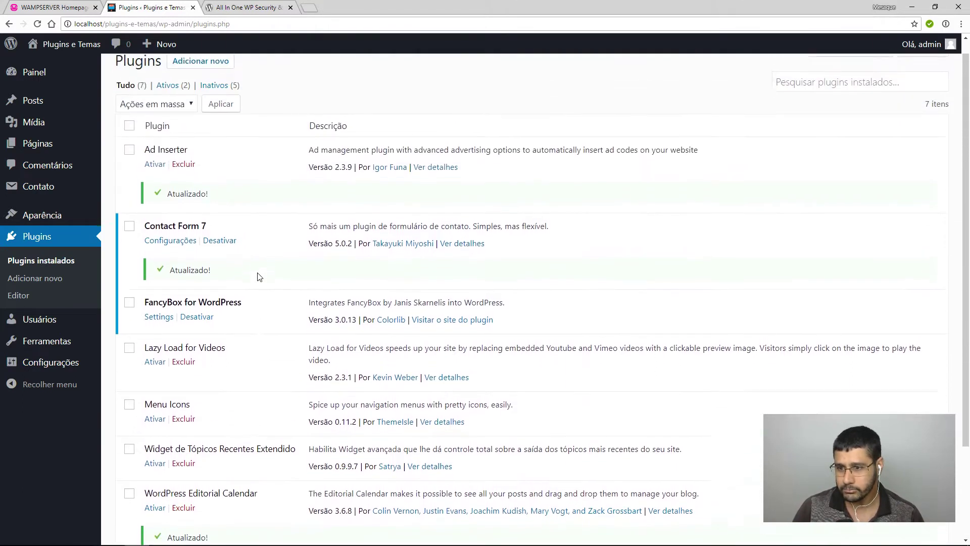
# From 'Adicionar novo', search the plugin directory for 'all in one'.
pyautogui.click(222, 79)
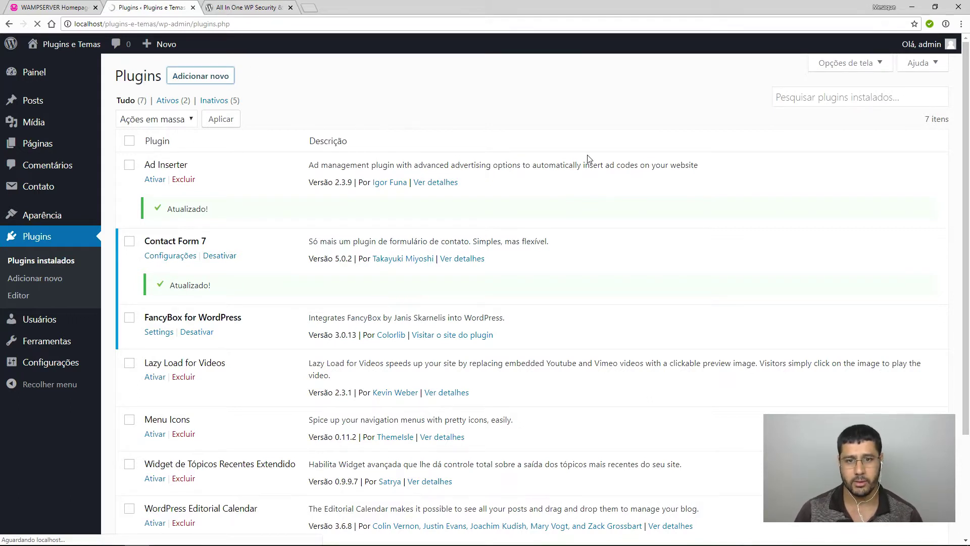
pyautogui.click(806, 106)
pyautogui.write('all in one')
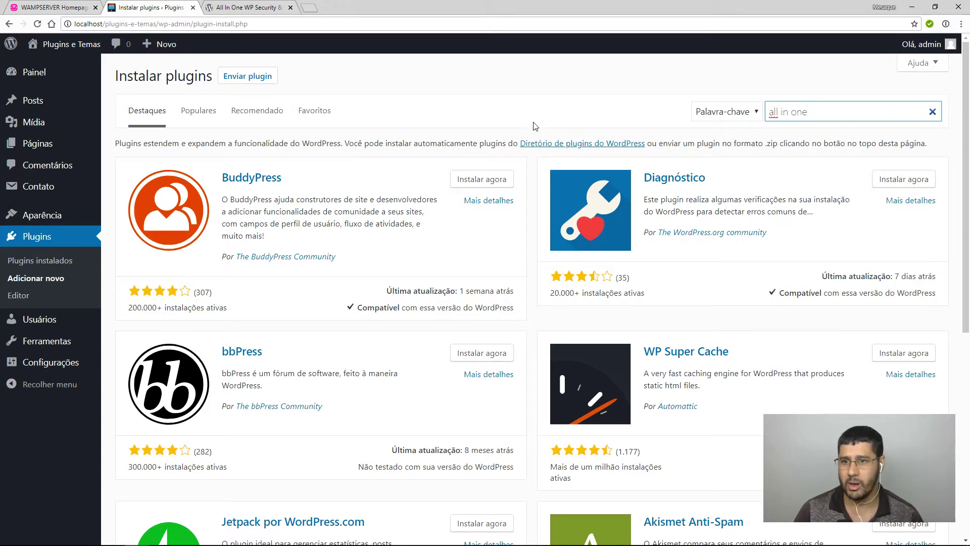
pyautogui.press('Return')
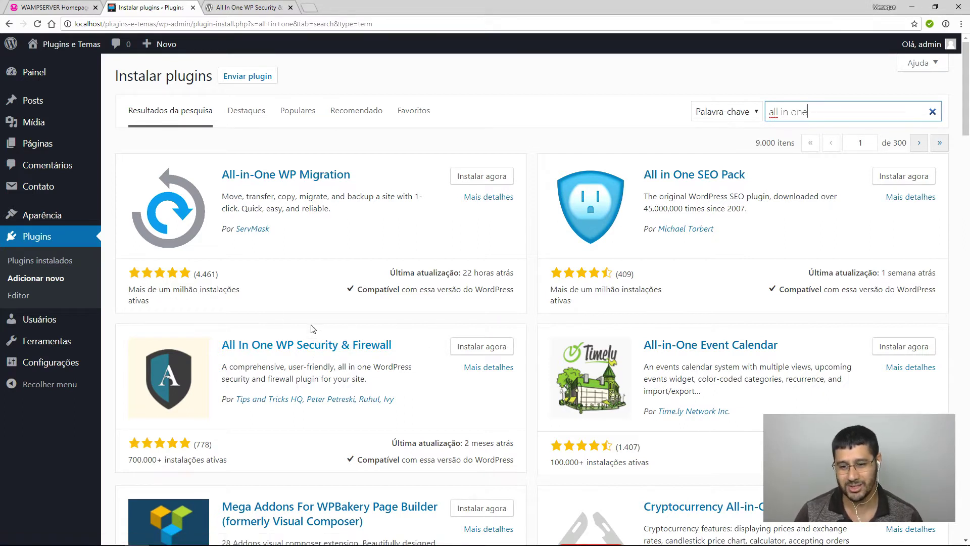
# Install All In One WP Security & Firewall from the results and activate it.
pyautogui.click(482, 348)
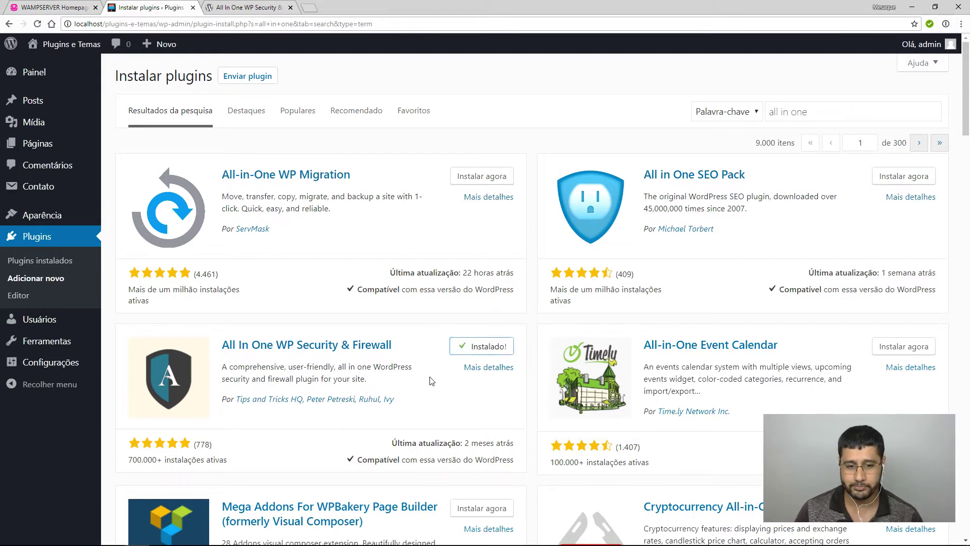
pyautogui.click(492, 352)
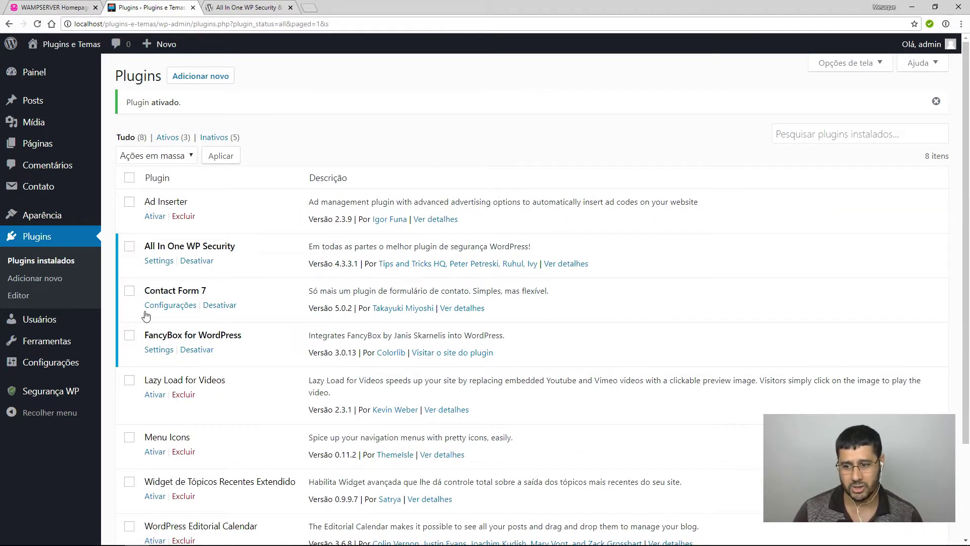
# Open the Segurança WP Painel and review its 0 of 505 security strength score.
pyautogui.moveTo(29, 397)
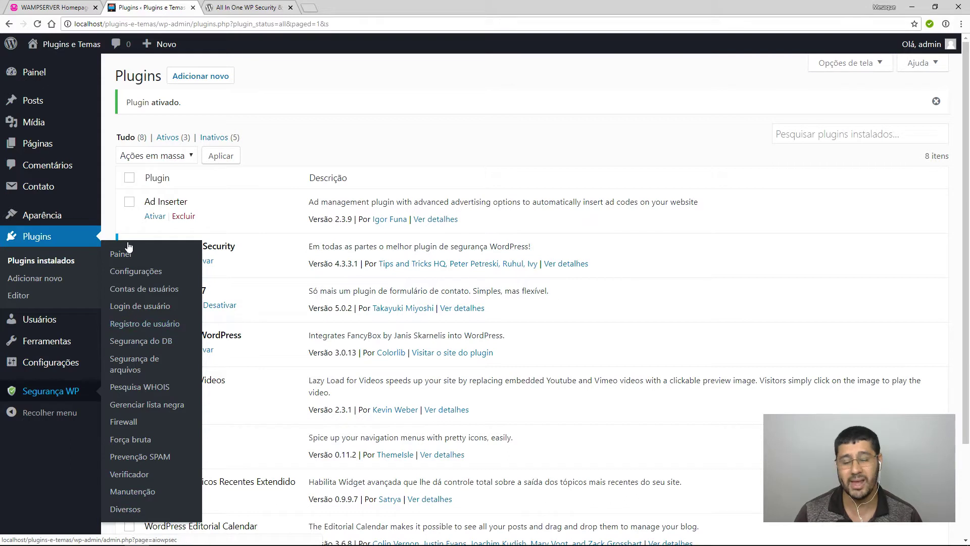
pyautogui.click(51, 397)
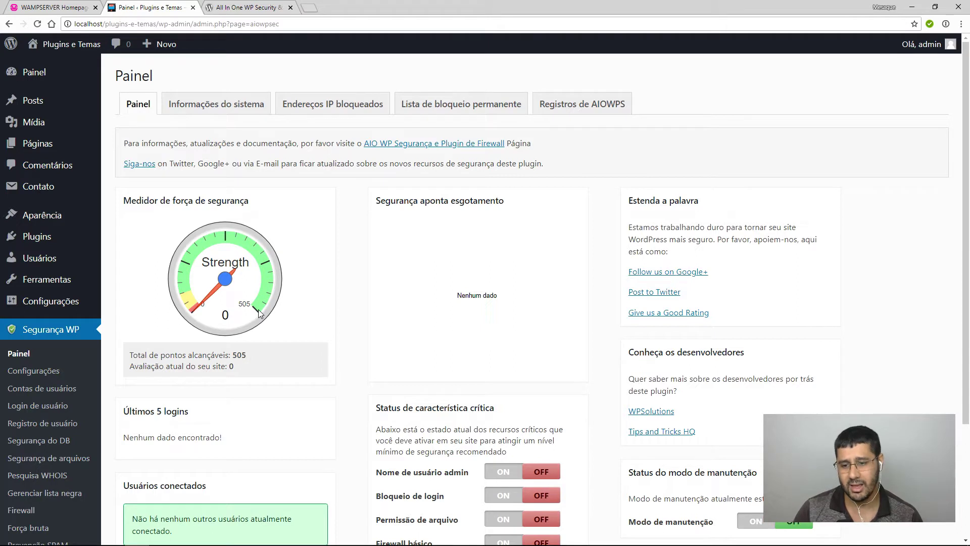
pyautogui.scroll(-2, 259, 311)
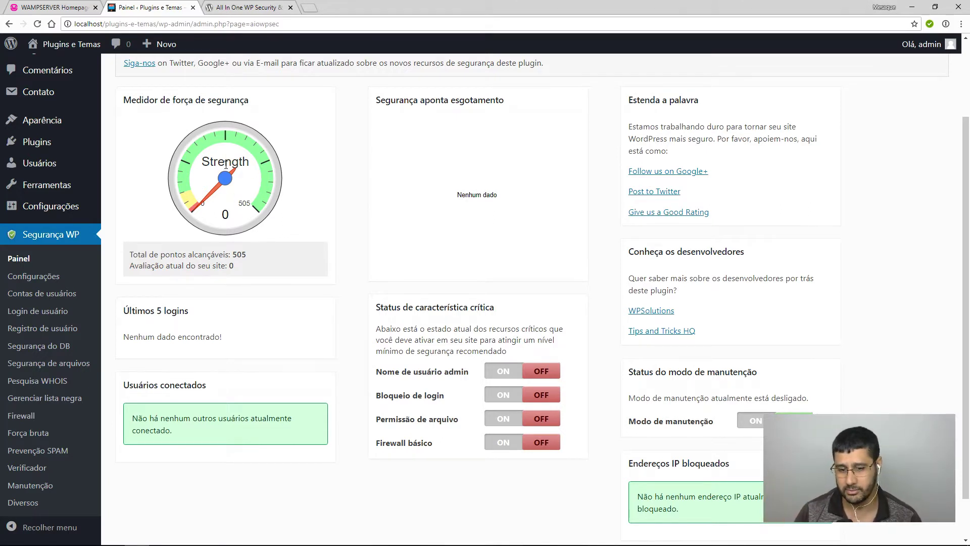
pyautogui.scroll(-1, 328, 311)
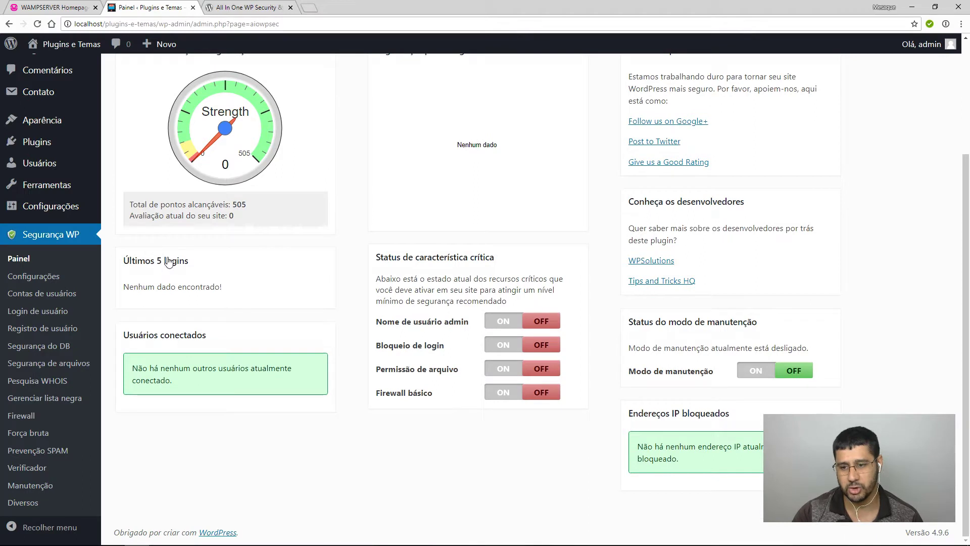
pyautogui.scroll(1, 312, 372)
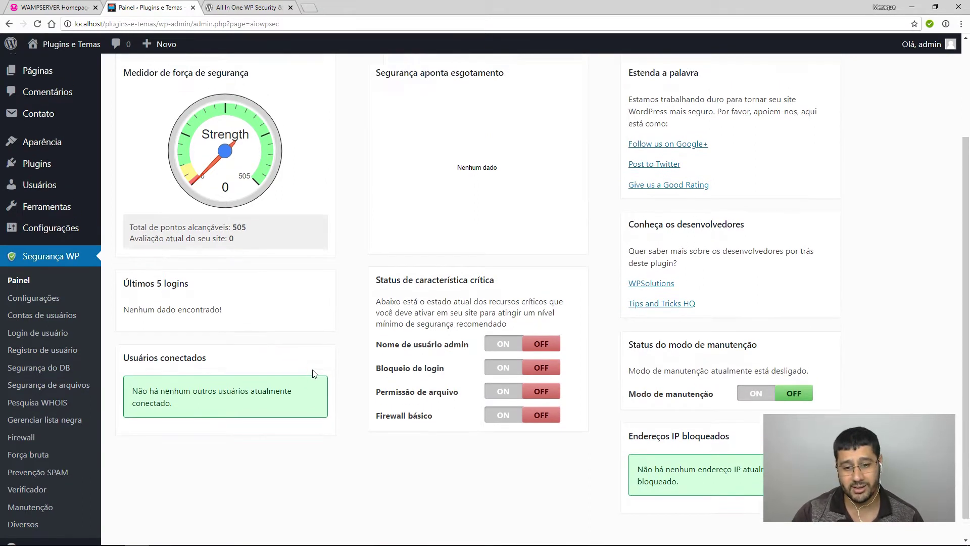
pyautogui.scroll(2, 312, 373)
pyautogui.scroll(-2, 455, 361)
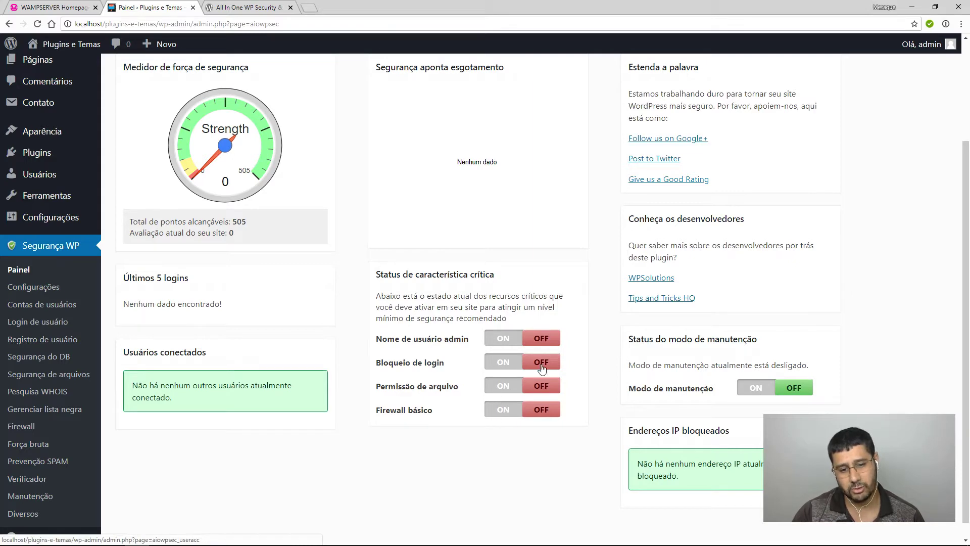
pyautogui.scroll(3, 535, 389)
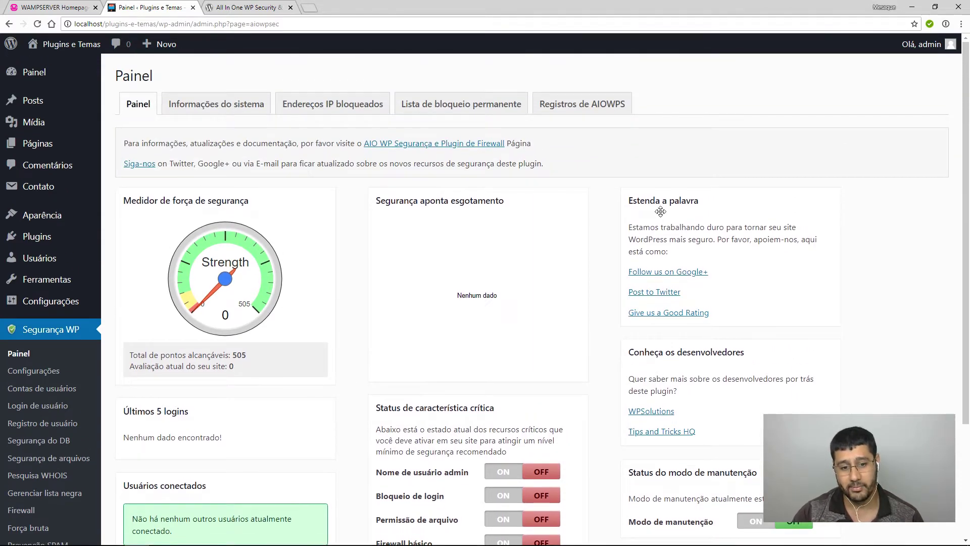
pyautogui.scroll(-3, 660, 211)
pyautogui.scroll(3, 730, 439)
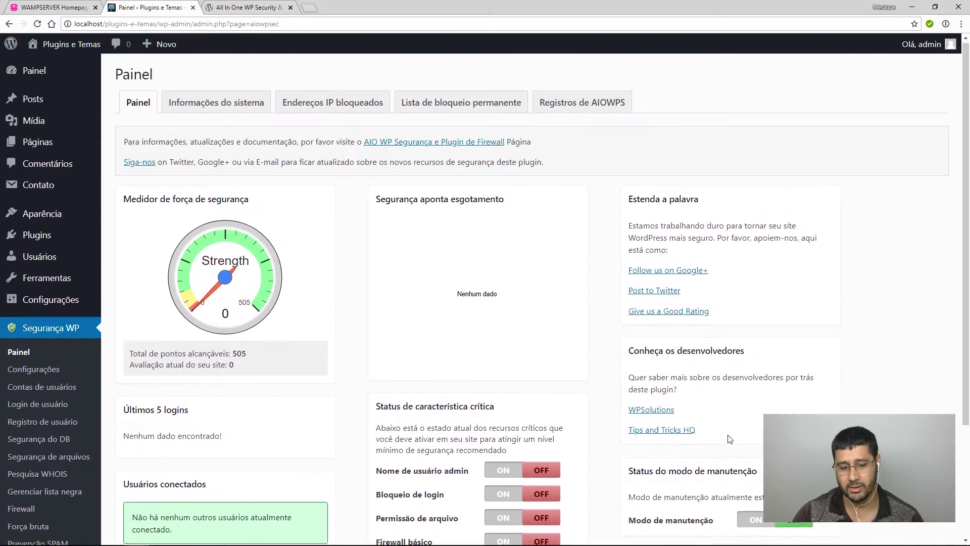
pyautogui.scroll(-3, 729, 438)
pyautogui.scroll(3, 677, 449)
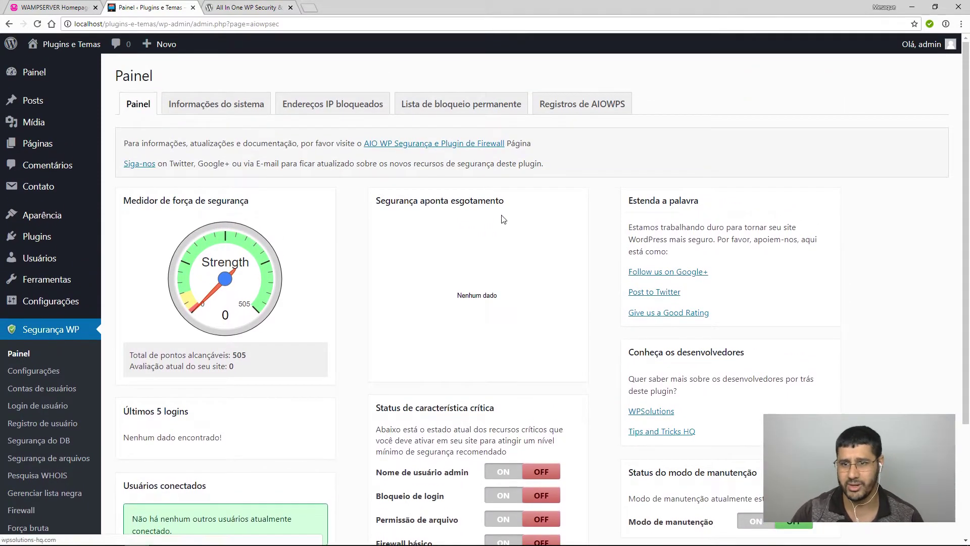
# View the site and PHP system information under 'Informações do sistema'.
pyautogui.click(205, 103)
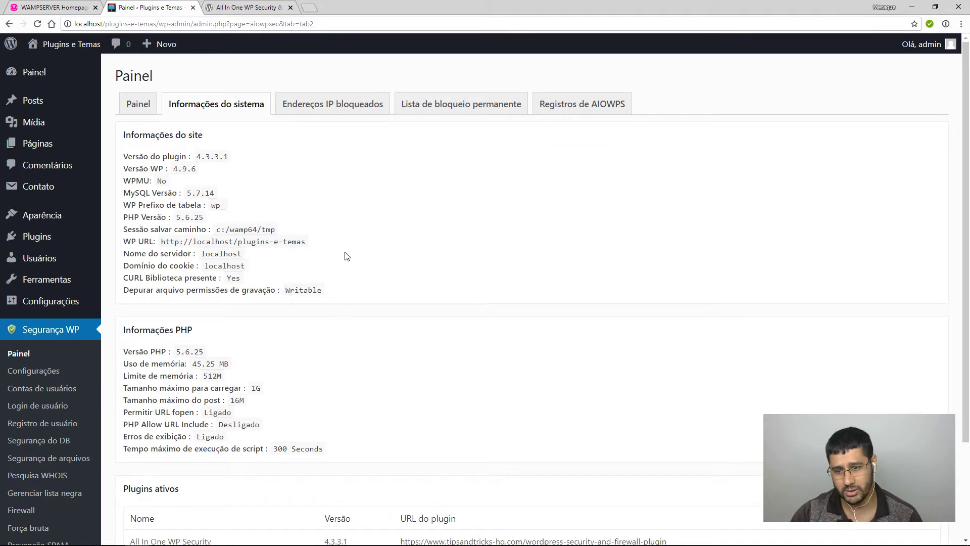
pyautogui.scroll(-2, 303, 262)
pyautogui.scroll(2, 220, 252)
pyautogui.scroll(-2, 245, 263)
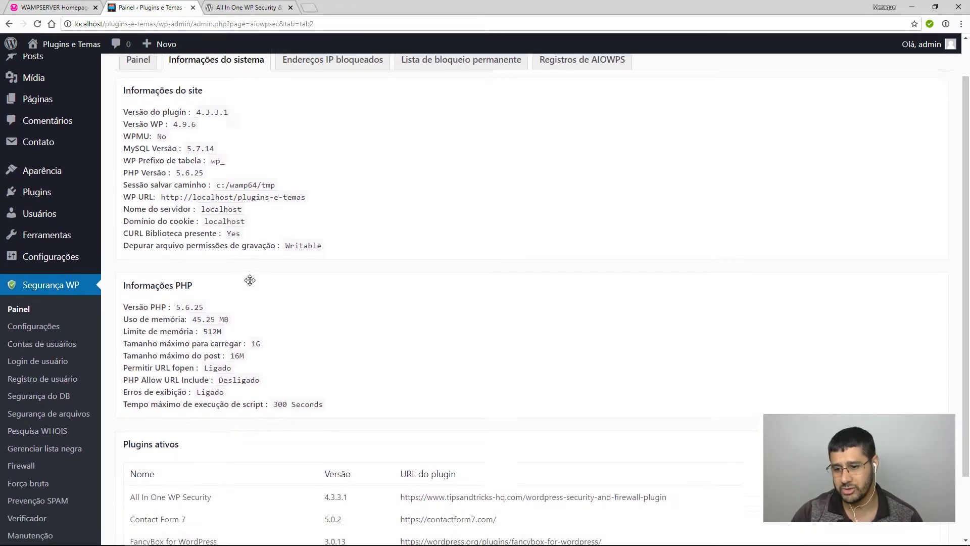
pyautogui.scroll(-3, 263, 379)
pyautogui.scroll(5, 321, 440)
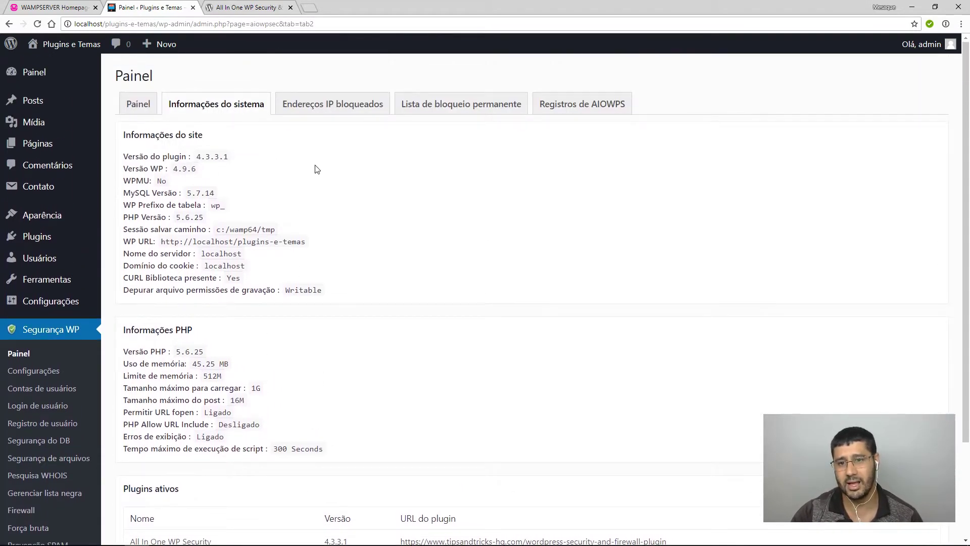
# Check the blocked IP addresses list and the AIOWPS log viewer.
pyautogui.click(333, 113)
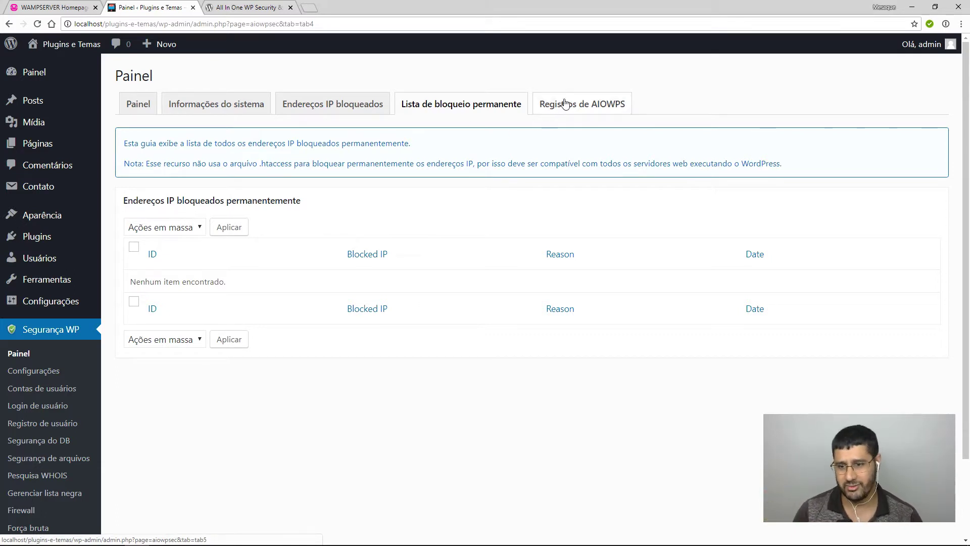
pyautogui.click(600, 111)
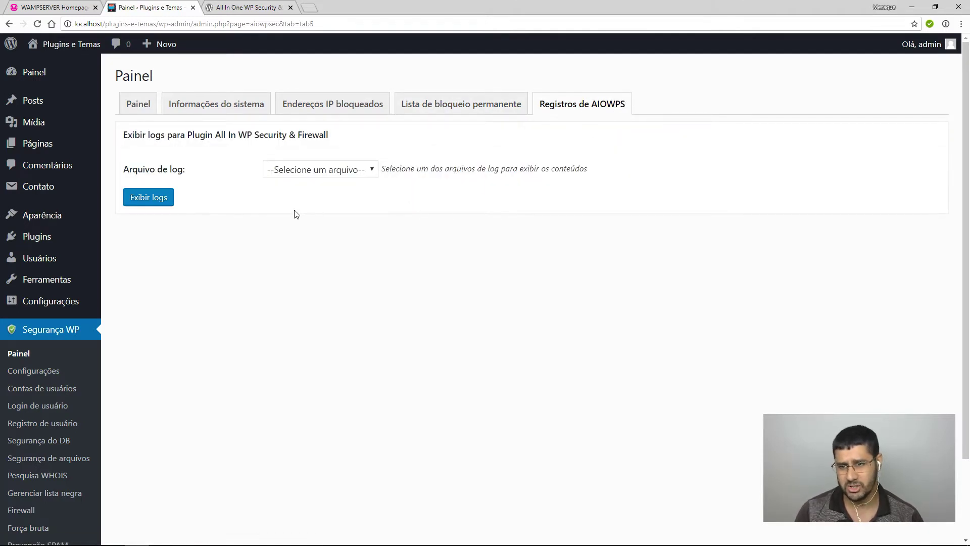
pyautogui.click(56, 369)
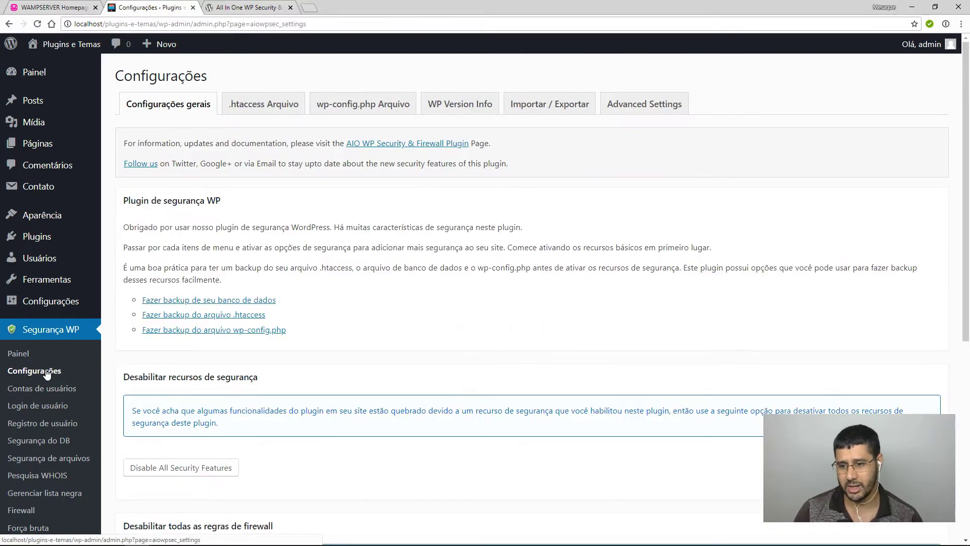
# Look over the Configurações general settings, then show the '.htaccess Arquivo' tab.
pyautogui.scroll(-2, 225, 253)
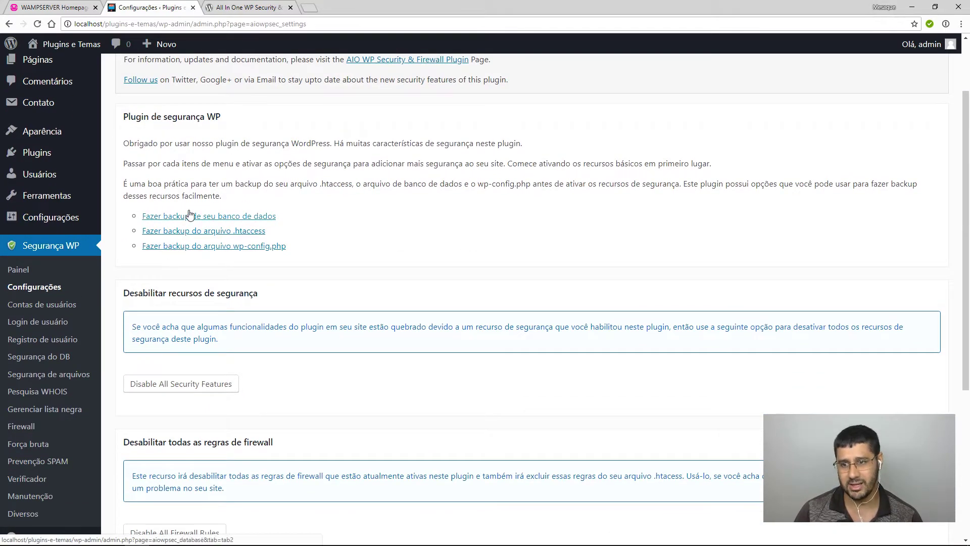
pyautogui.scroll(2, 516, 340)
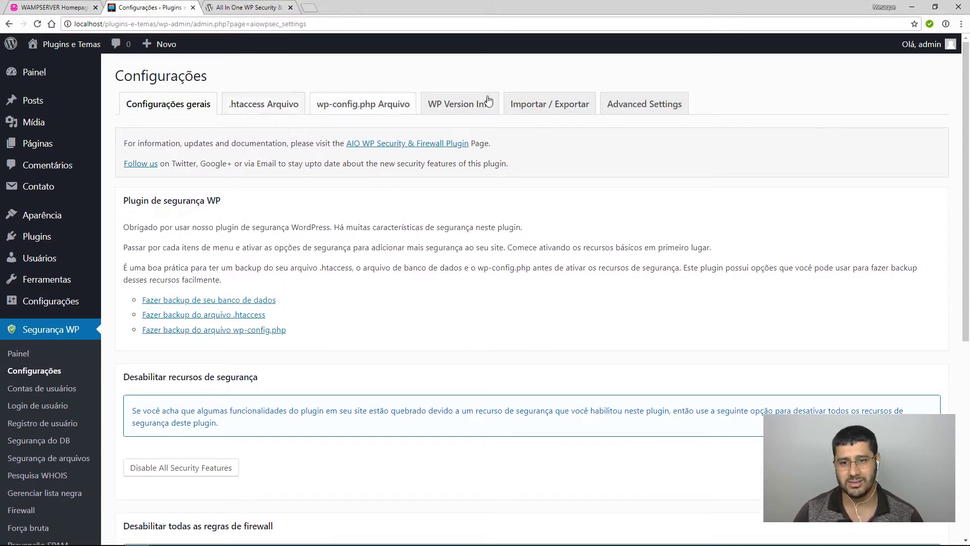
pyautogui.scroll(-6, 612, 327)
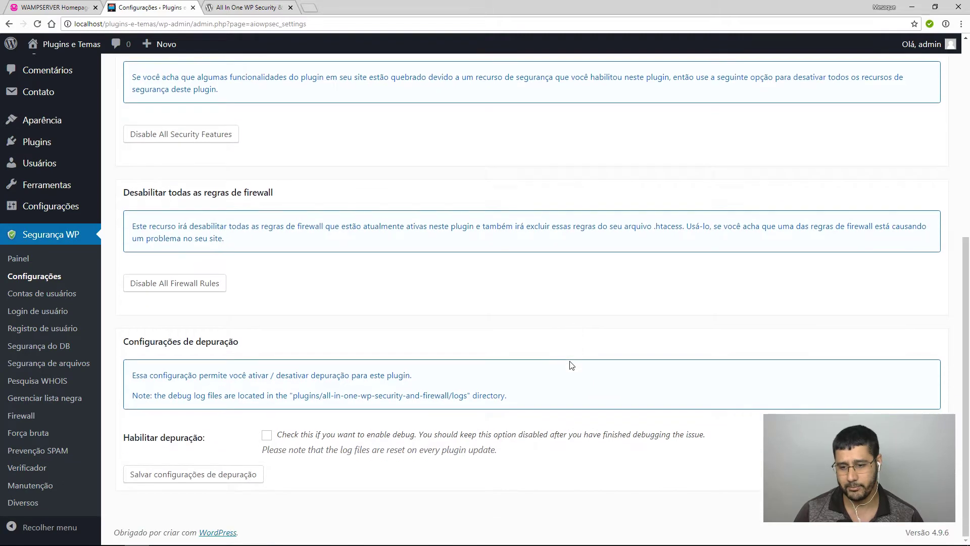
pyautogui.scroll(6, 572, 364)
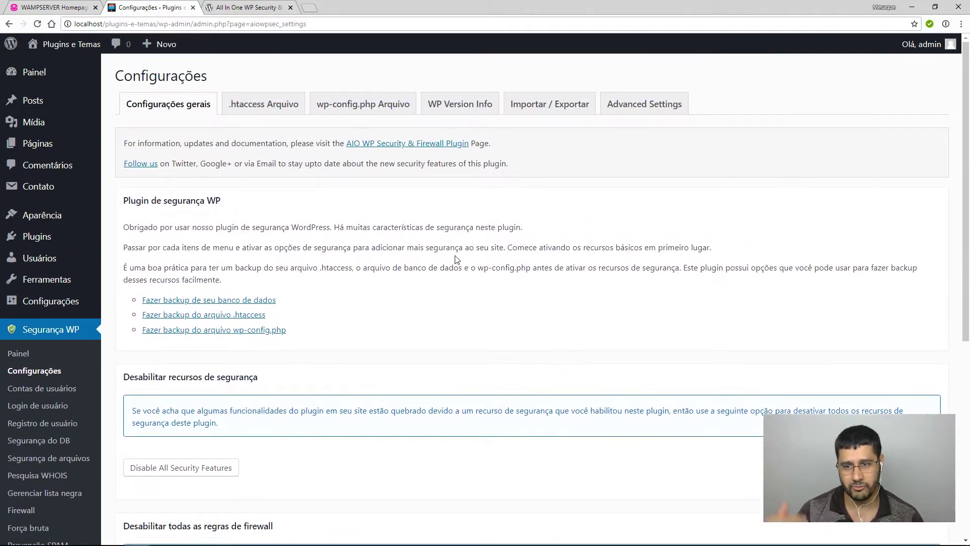
pyautogui.click(269, 112)
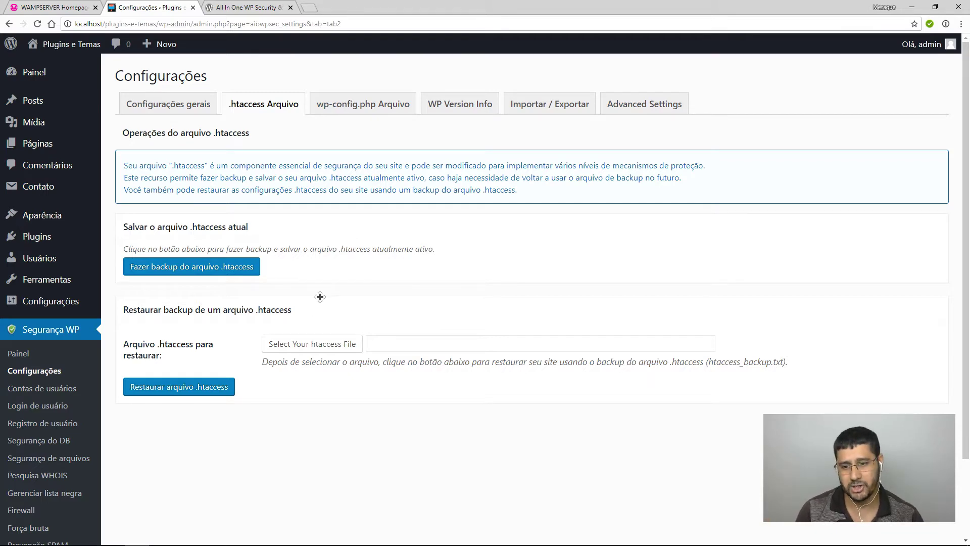
# Back up the .htaccess file and note its /wp-content/aiowps_backups location.
pyautogui.click(168, 276)
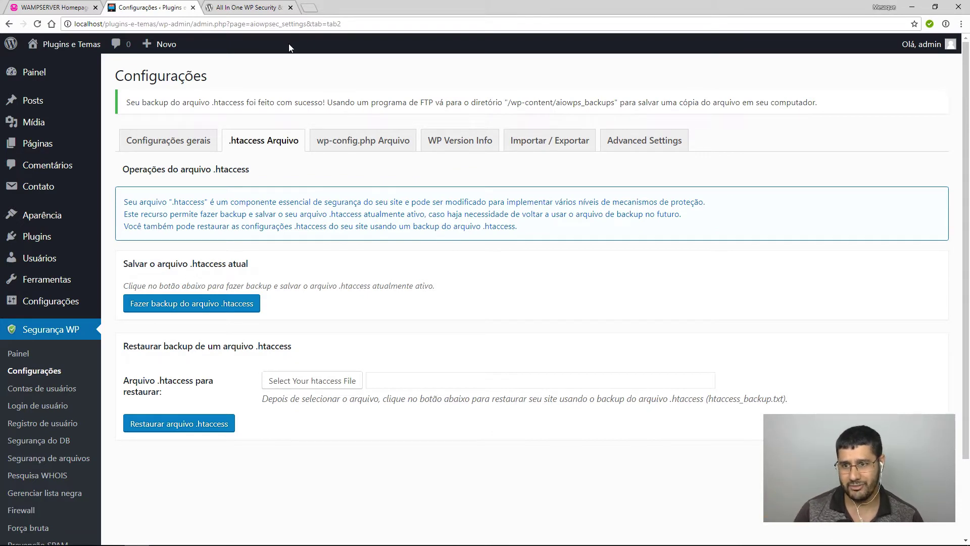
pyautogui.moveTo(126, 103); pyautogui.dragTo(476, 103)
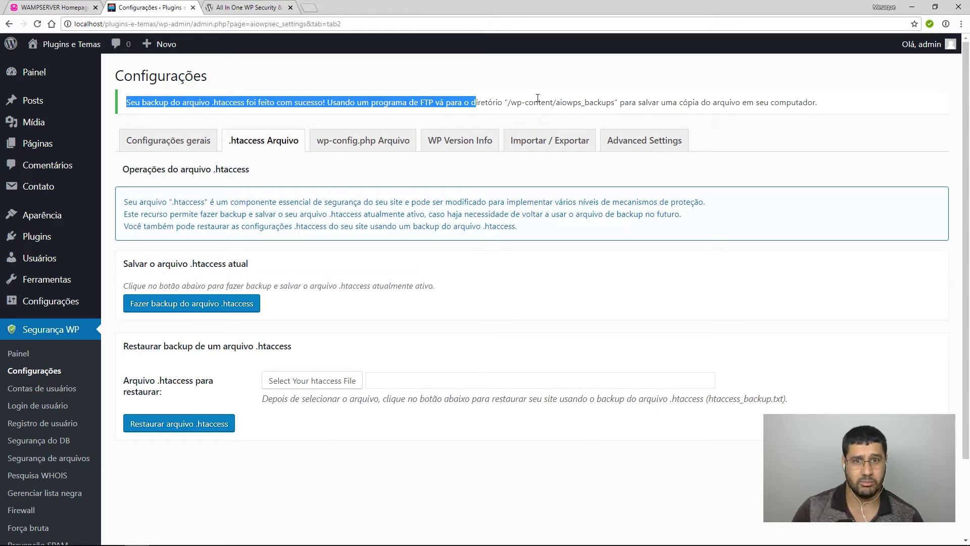
pyautogui.click(479, 103)
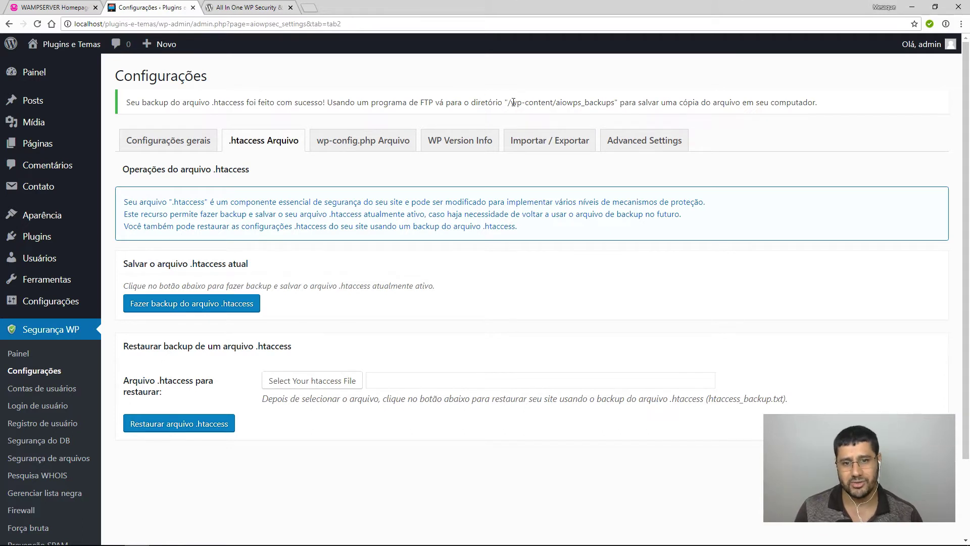
pyautogui.moveTo(510, 103); pyautogui.dragTo(615, 102)
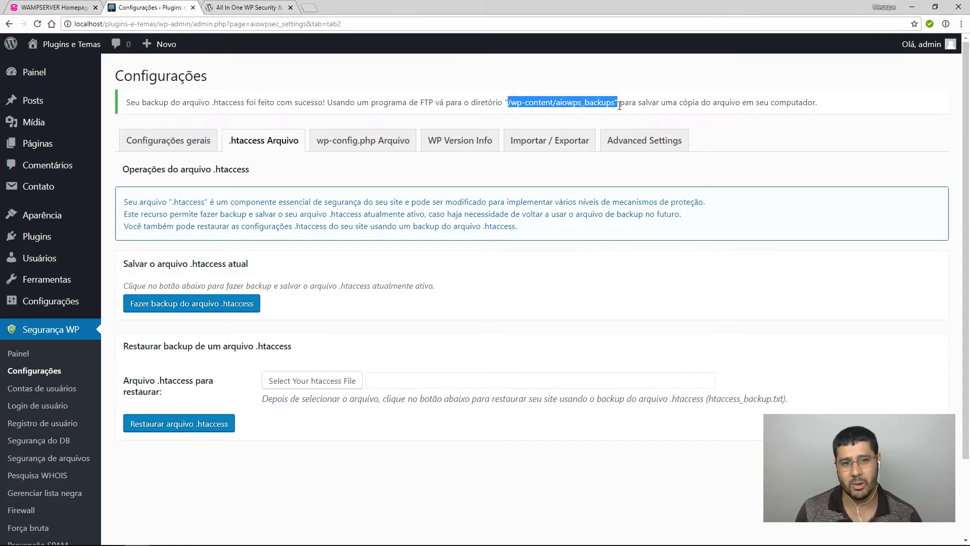
pyautogui.click(562, 100)
pyautogui.moveTo(556, 103); pyautogui.dragTo(617, 104)
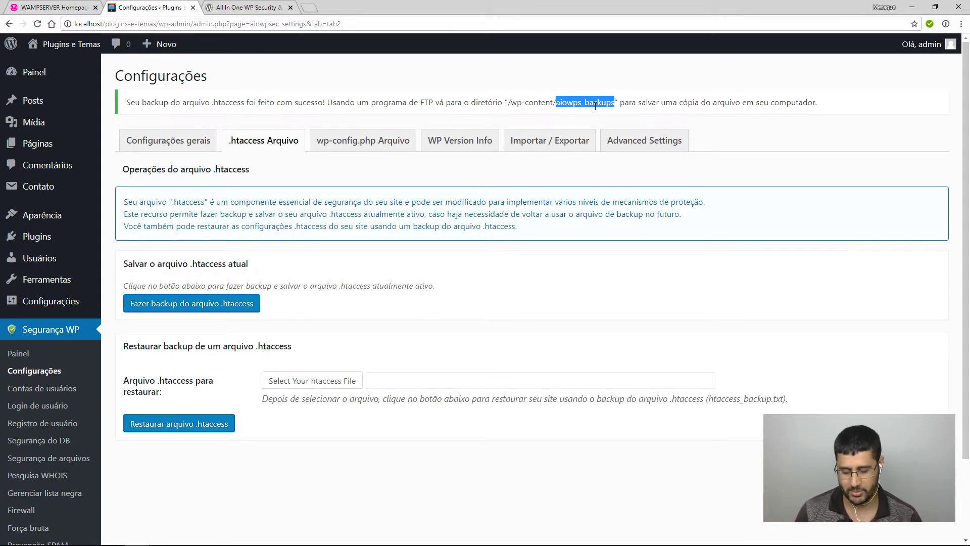
pyautogui.click(641, 99)
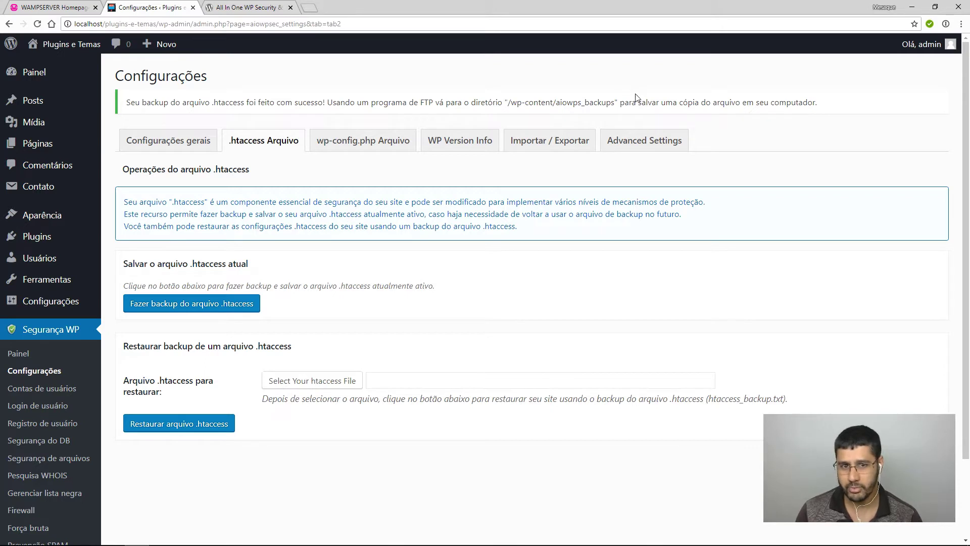
pyautogui.moveTo(509, 104); pyautogui.dragTo(619, 104)
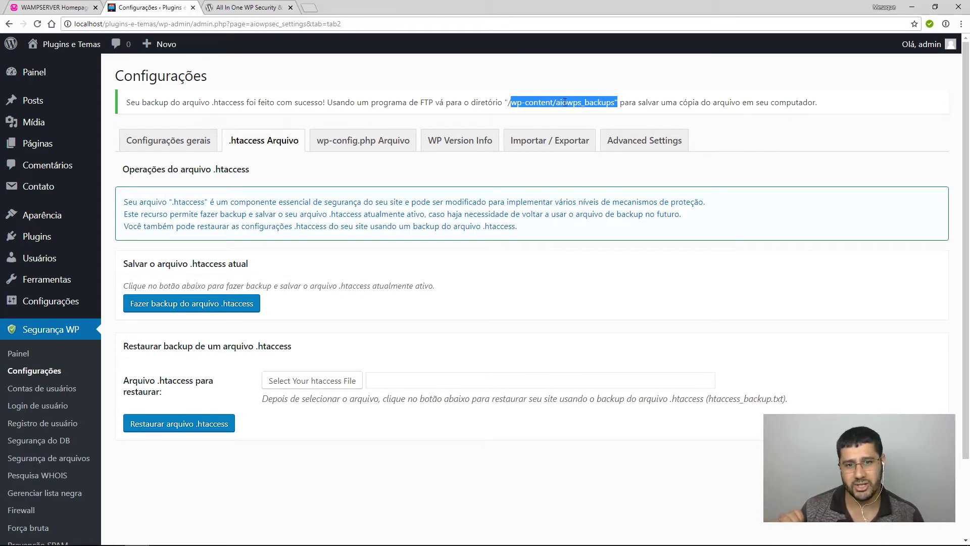
pyautogui.click(496, 102)
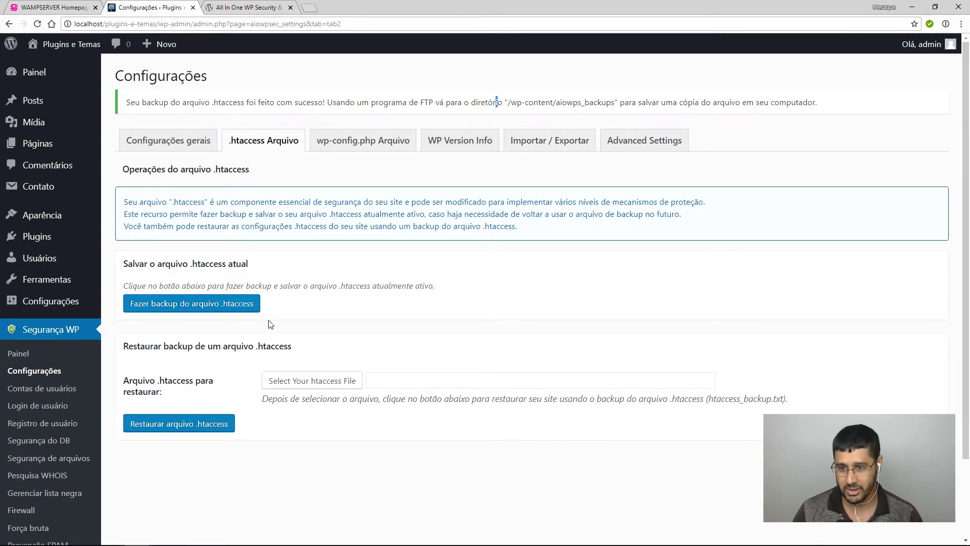
pyautogui.click(326, 141)
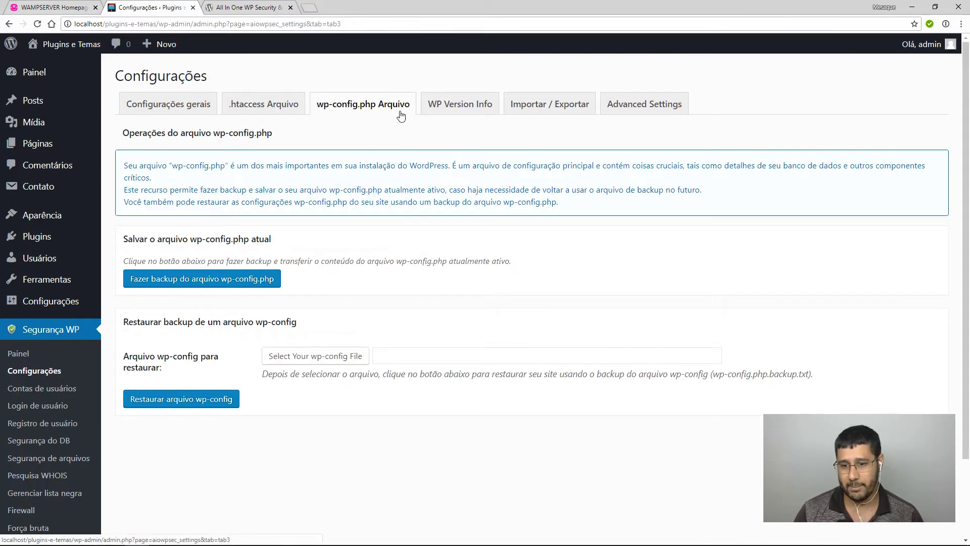
# Download a backup of wp-config.php and dismiss the browser's download bar.
pyautogui.click(191, 281)
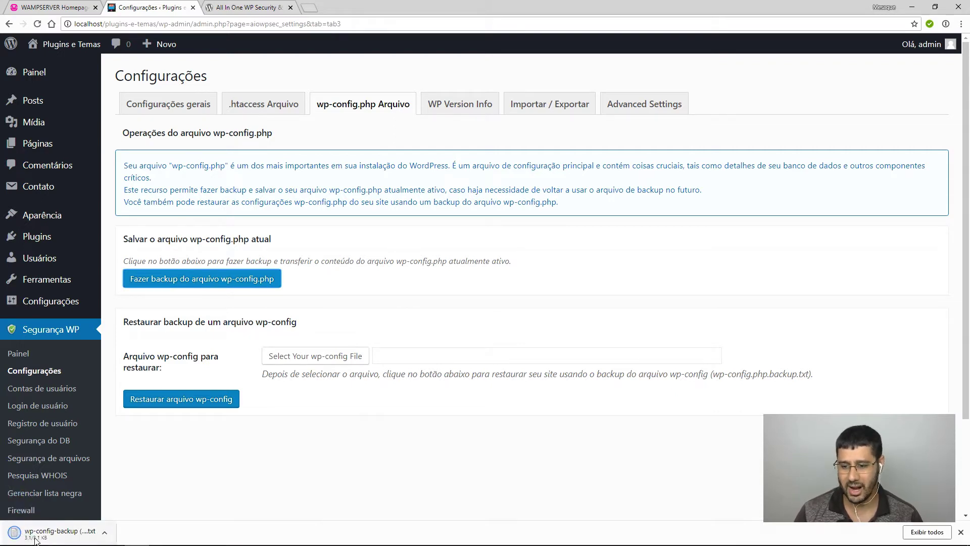
pyautogui.click(962, 533)
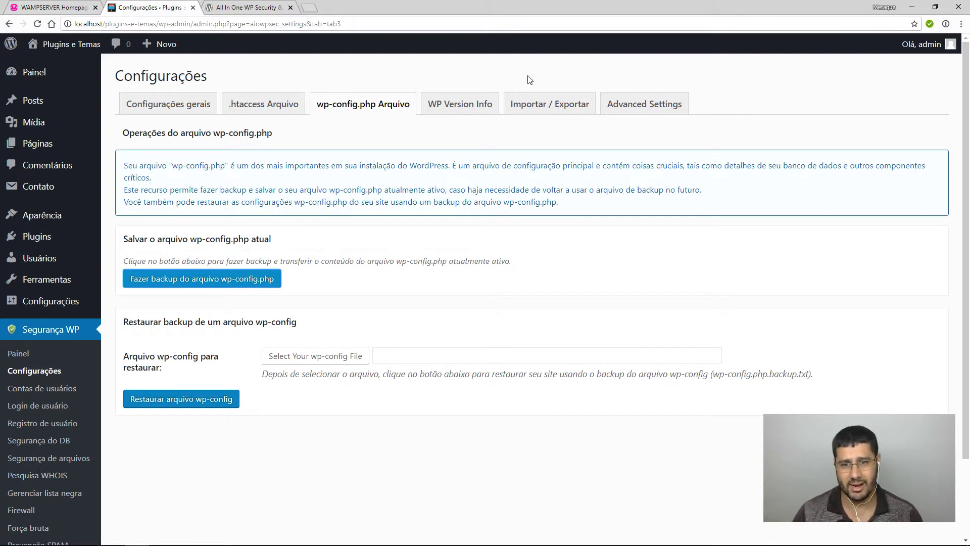
pyautogui.click(475, 104)
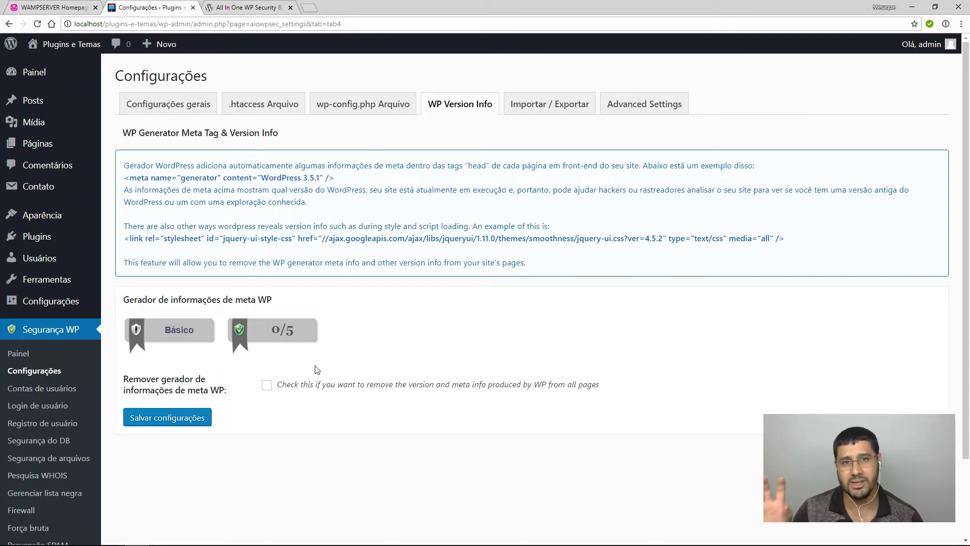
# Enable 'Remover gerador de informações de meta WP' and save the setting.
pyautogui.click(266, 385)
pyautogui.click(205, 417)
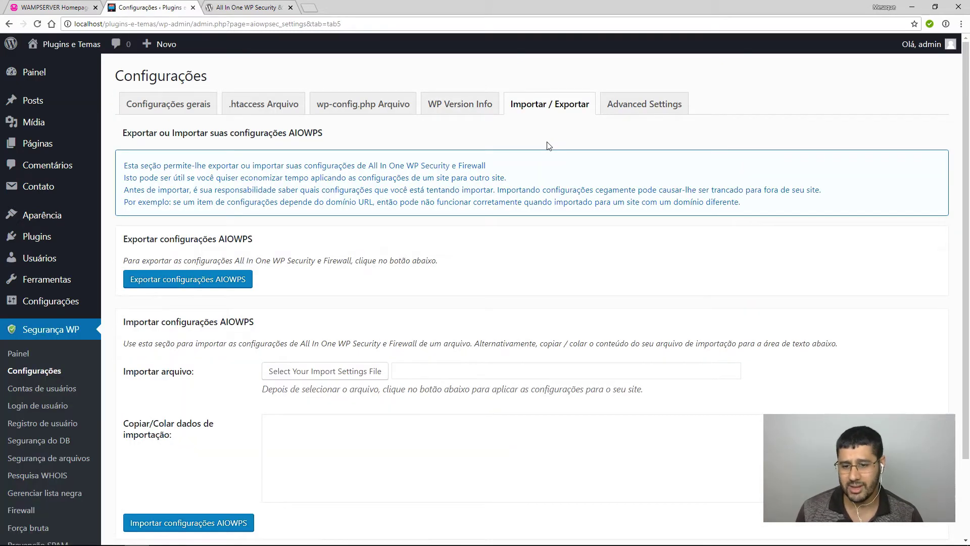
pyautogui.click(640, 112)
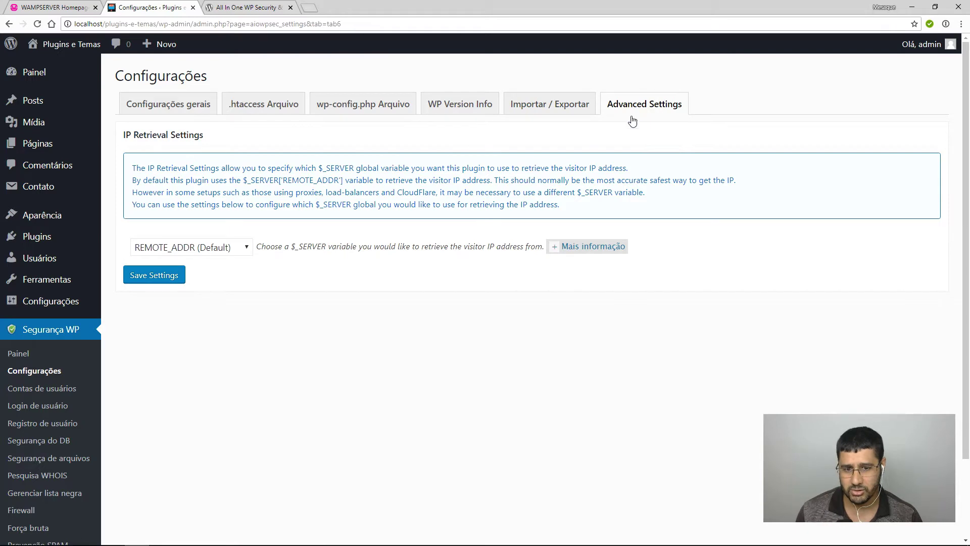
pyautogui.click(42, 392)
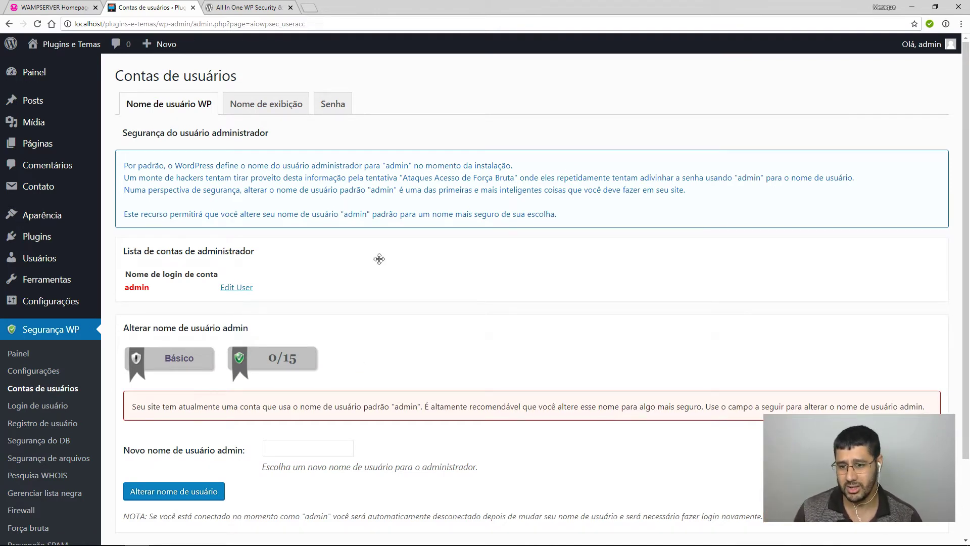
# From Contas de usuários, open the 'admin' account's edit profile (user_id=1) in a new tab.
pyautogui.scroll(-3, 379, 259)
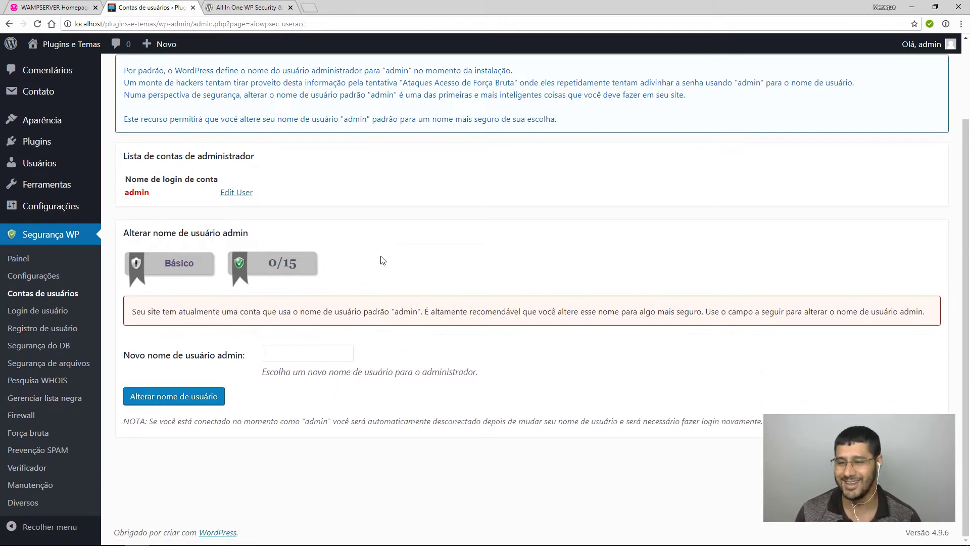
pyautogui.scroll(3, 382, 260)
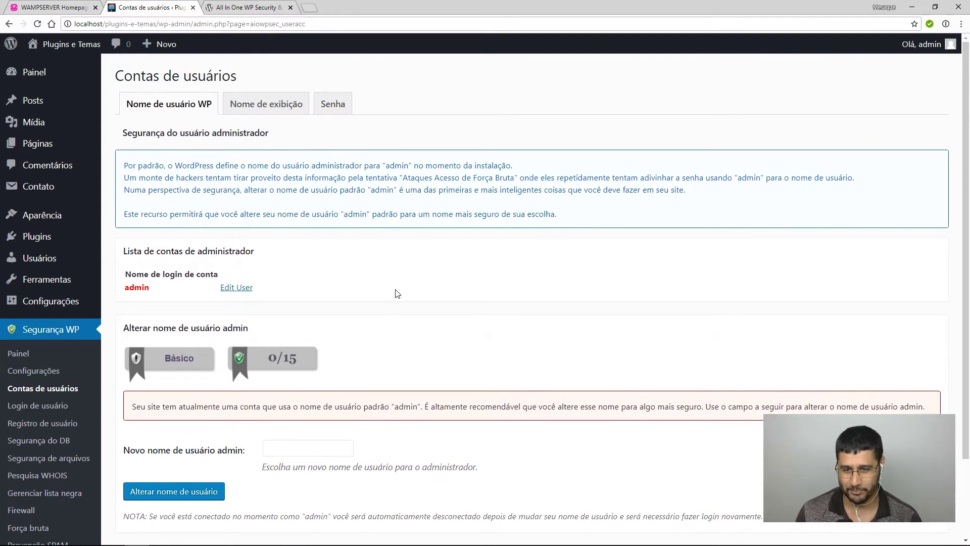
pyautogui.scroll(-2, 399, 295)
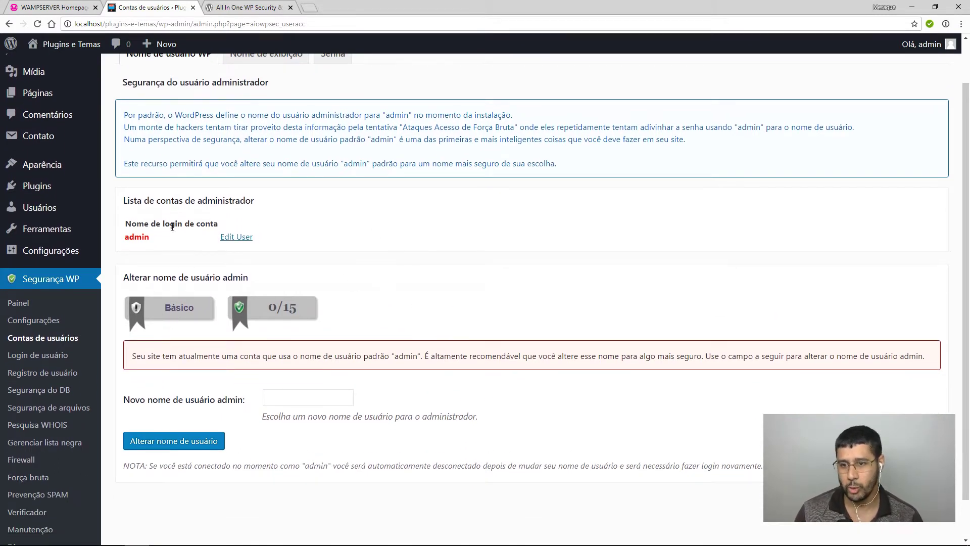
pyautogui.moveTo(124, 243); pyautogui.dragTo(125, 221)
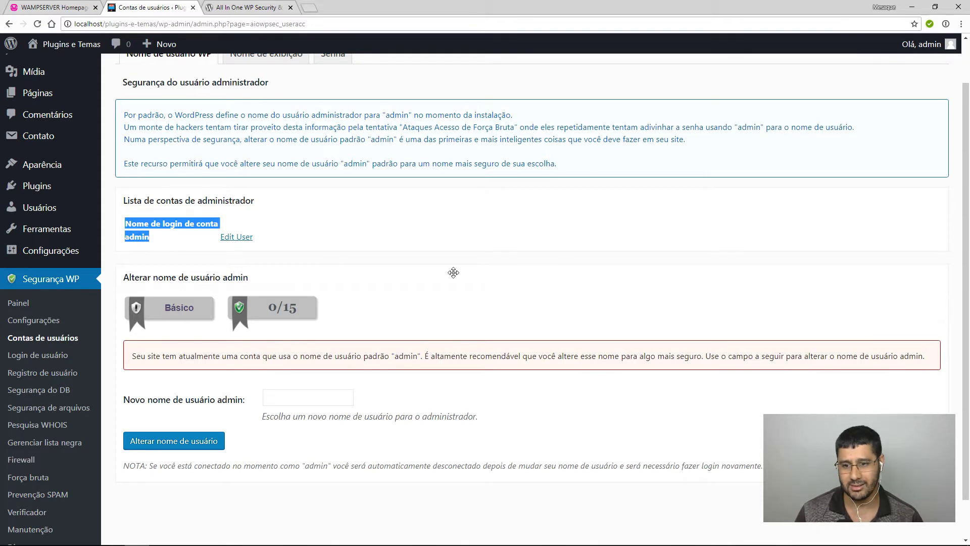
pyautogui.click(565, 270)
pyautogui.click(582, 279)
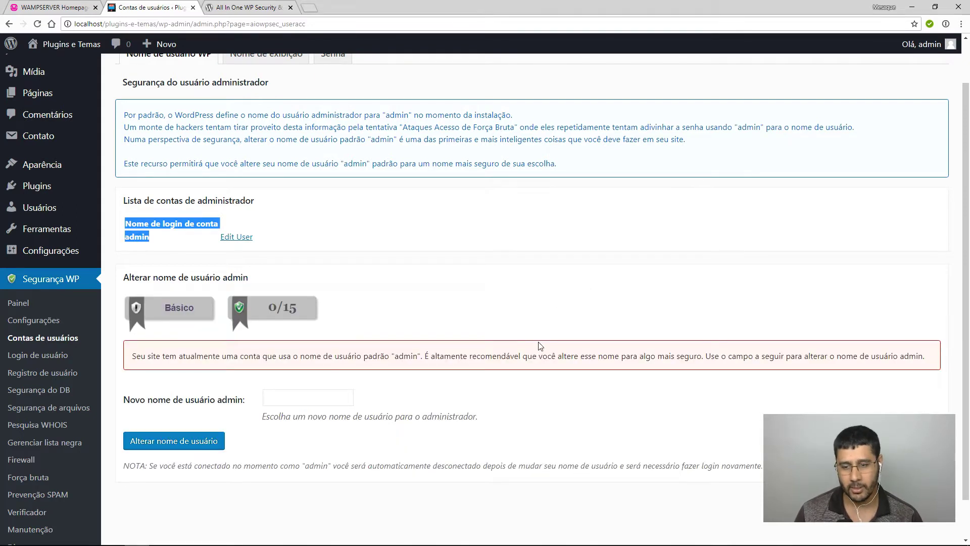
pyautogui.click(388, 247)
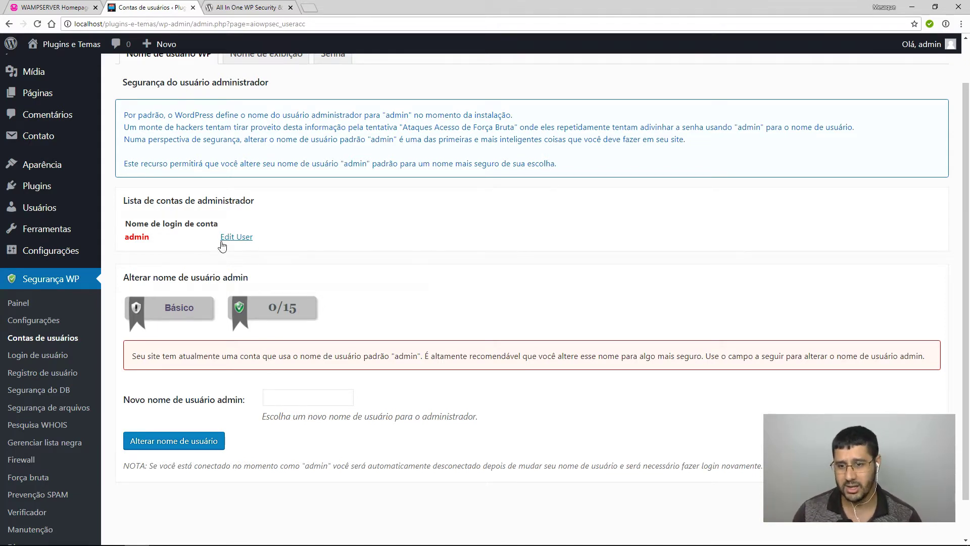
pyautogui.click(238, 238)
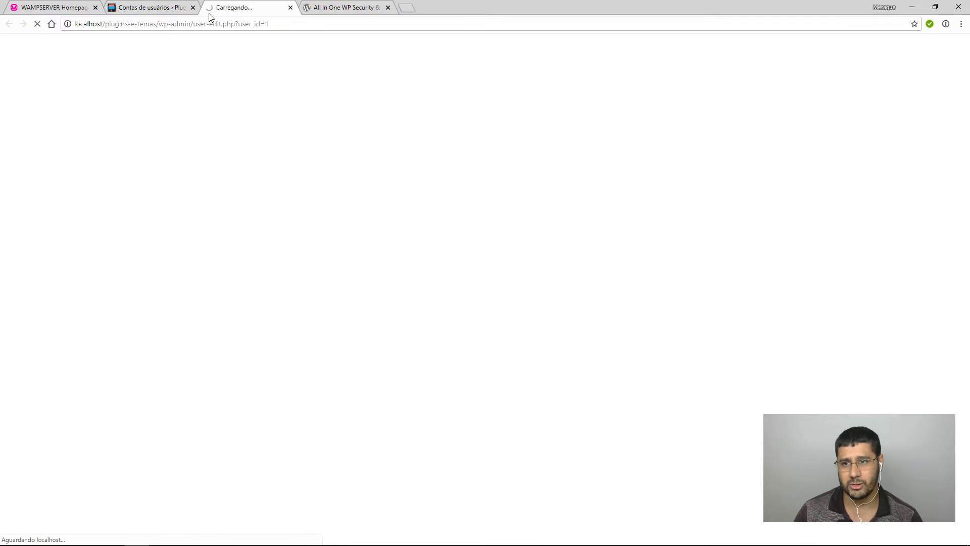
# Check the 0/15 user-accounts score, then review the admin profile's fixed username and display-name options.
pyautogui.click(151, 8)
pyautogui.moveTo(266, 308); pyautogui.dragTo(324, 314)
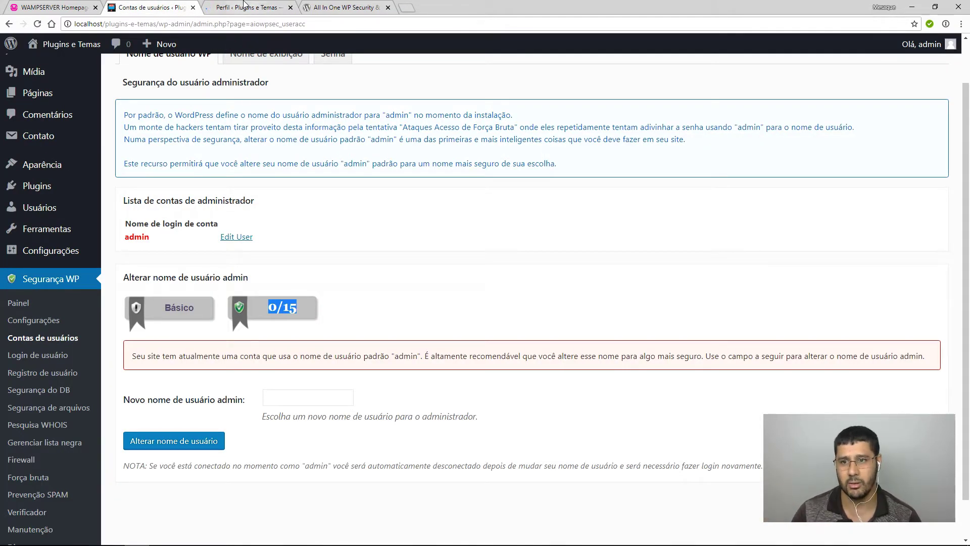
pyautogui.click(243, 7)
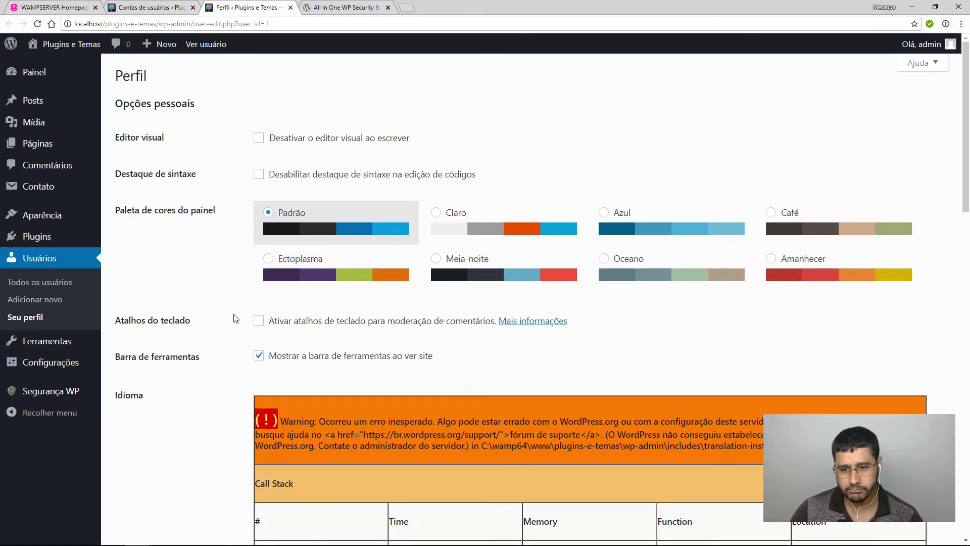
pyautogui.scroll(-5, 236, 319)
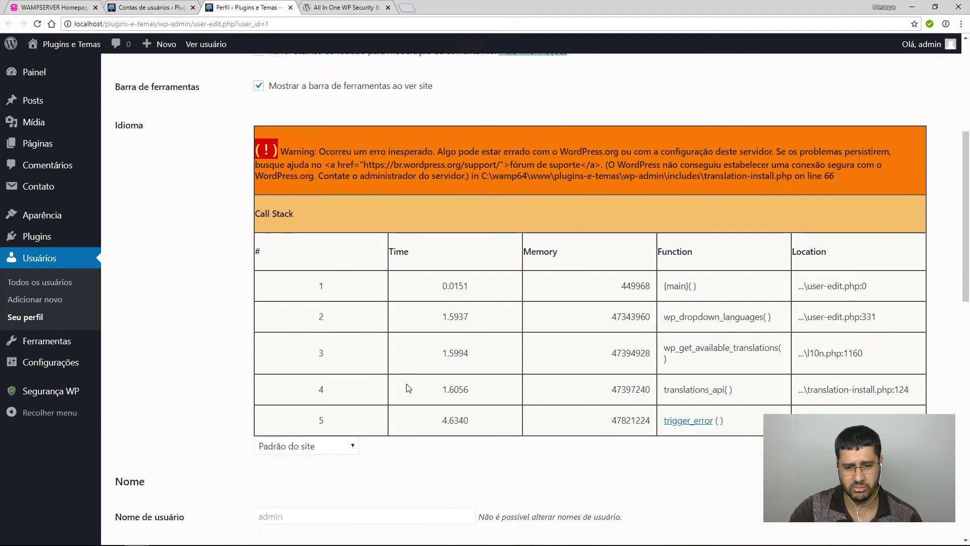
pyautogui.scroll(-6, 408, 388)
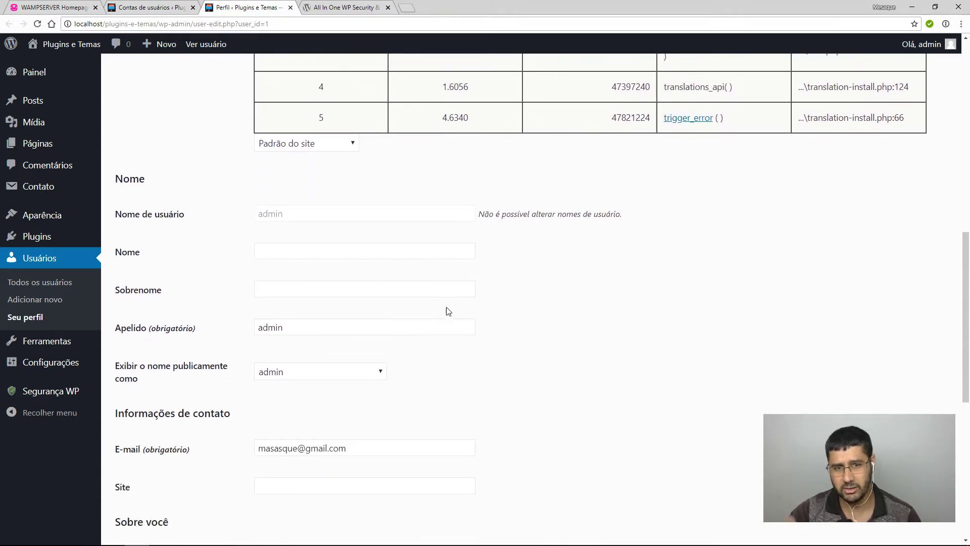
pyautogui.scroll(-2, 457, 265)
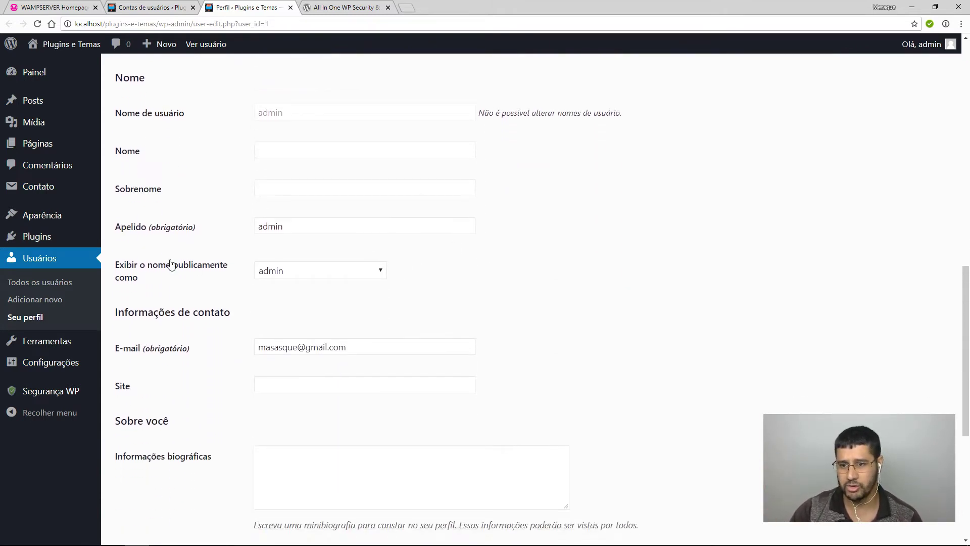
pyautogui.doubleClick(267, 119)
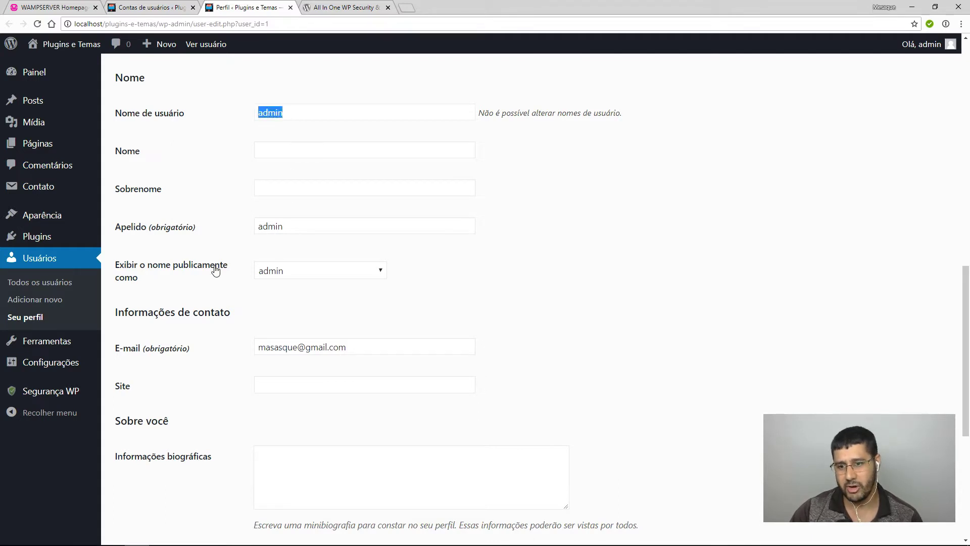
pyautogui.click(292, 273)
pyautogui.click(292, 273)
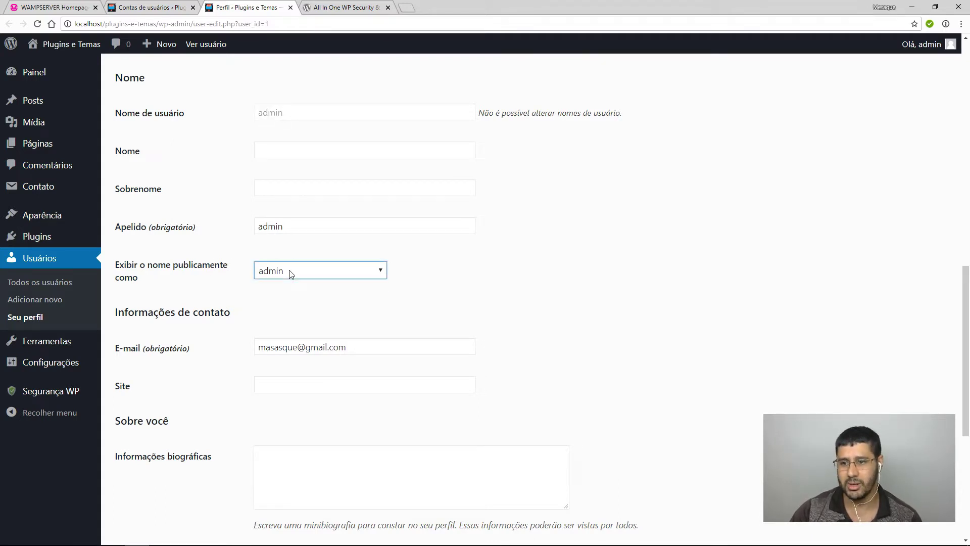
pyautogui.click(291, 273)
pyautogui.click(301, 281)
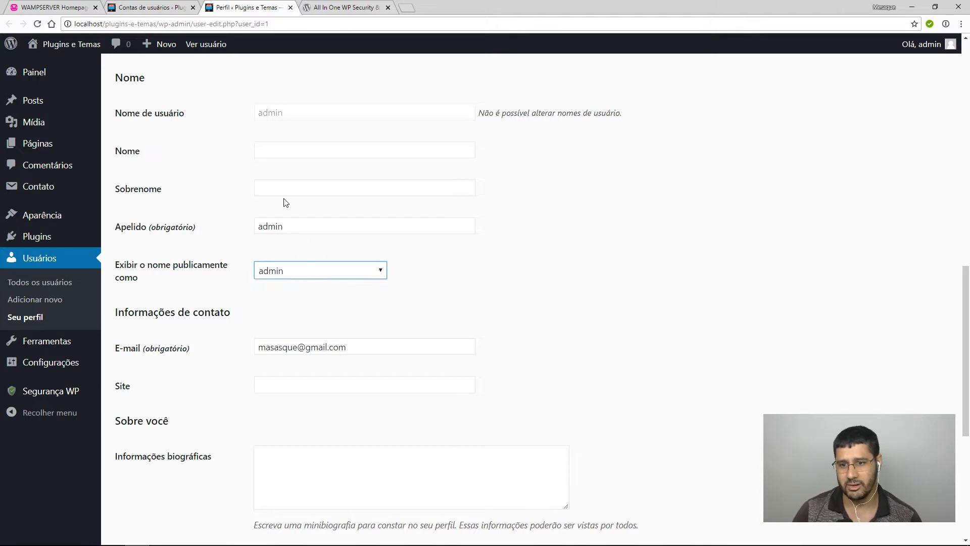
# Enter the first and last name and display the full name publicly.
pyautogui.click(273, 150)
pyautogui.write('Mesaque')
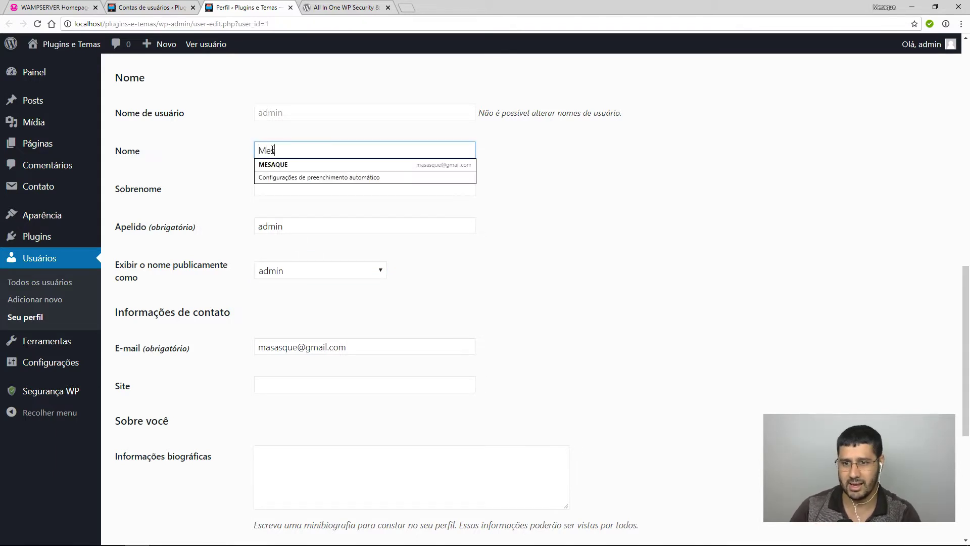
pyautogui.press('Tab')
pyautogui.write('Admin')
pyautogui.click(285, 271)
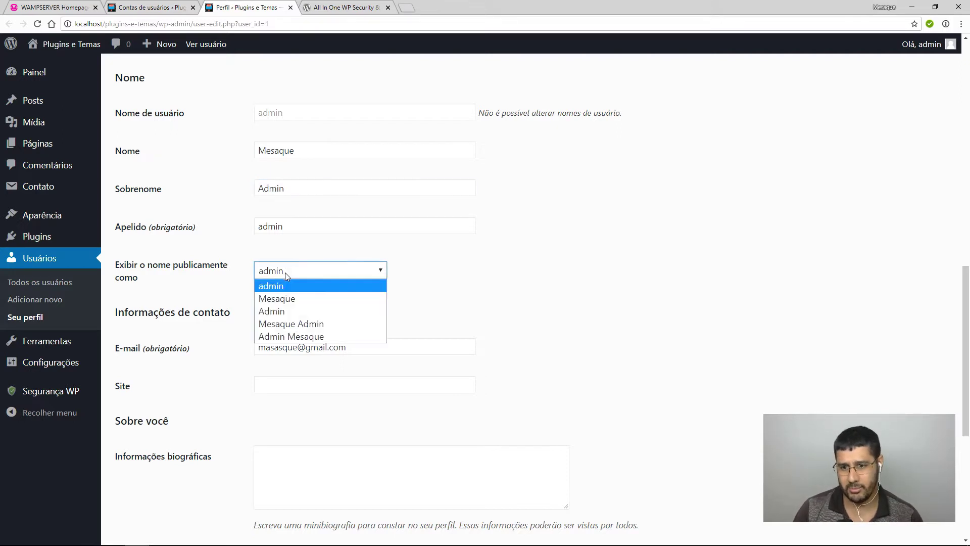
pyautogui.click(298, 329)
pyautogui.moveTo(912, 50)
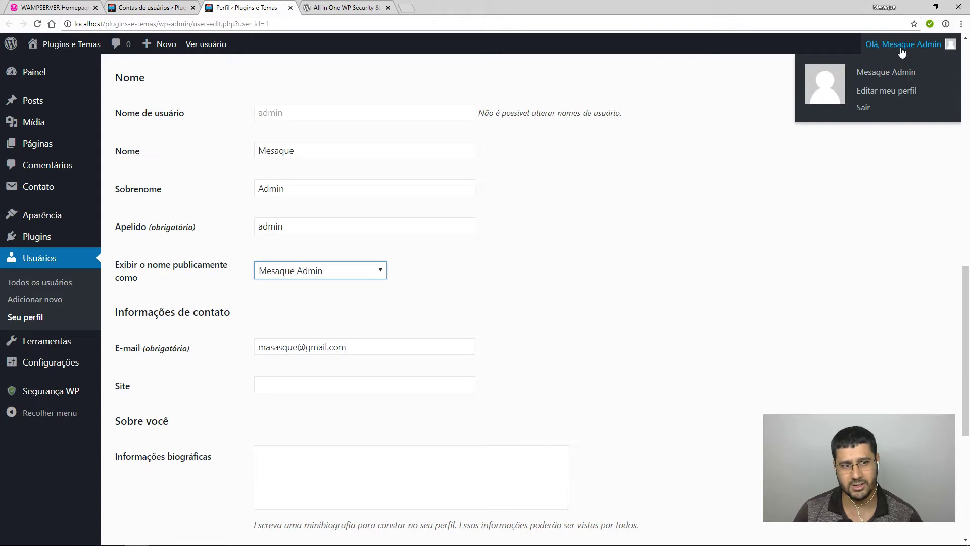
pyautogui.moveTo(263, 120); pyautogui.dragTo(273, 140)
# Replace the nickname with a full-name nickname and update the profile.
pyautogui.moveTo(286, 228); pyautogui.dragTo(211, 232)
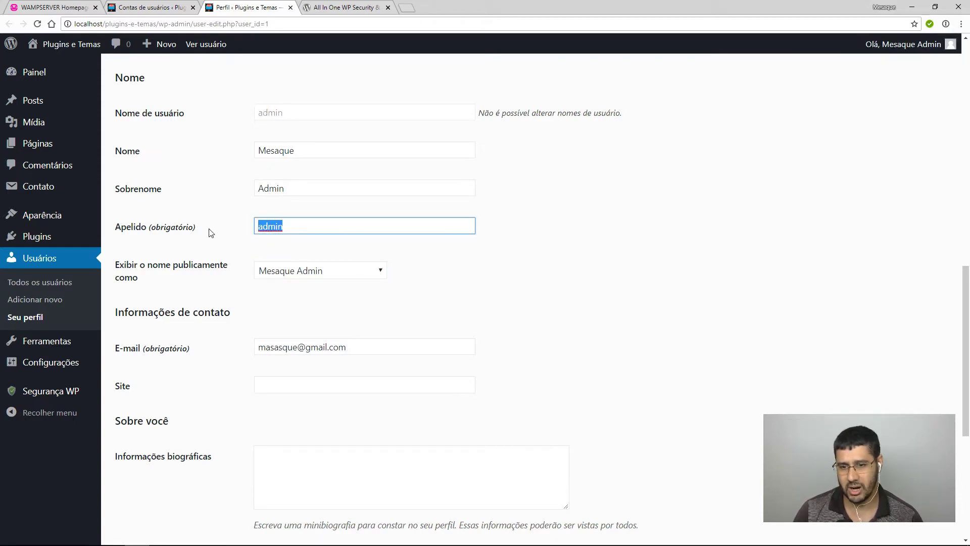
pyautogui.write('Mesaque')
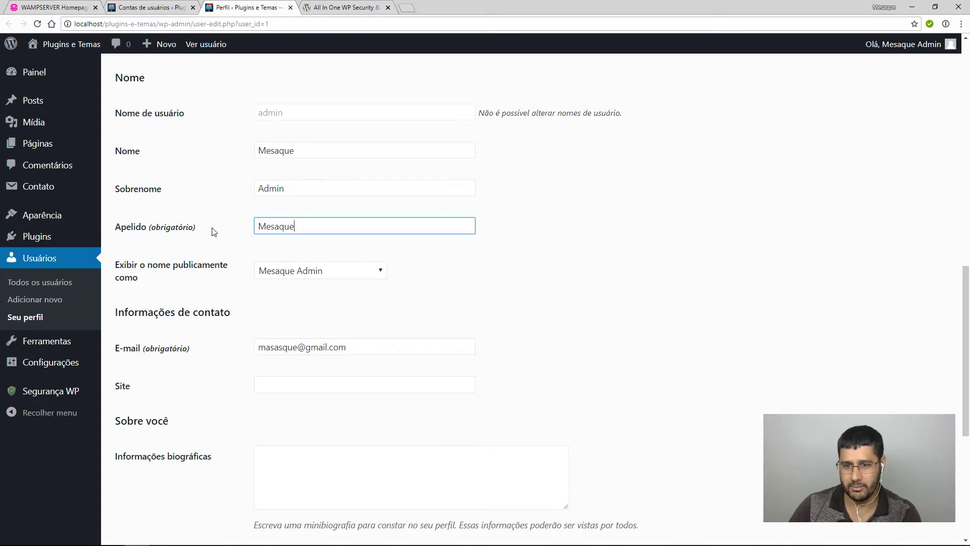
pyautogui.write(' Administrador')
pyautogui.click(567, 342)
pyautogui.scroll(-6, 568, 363)
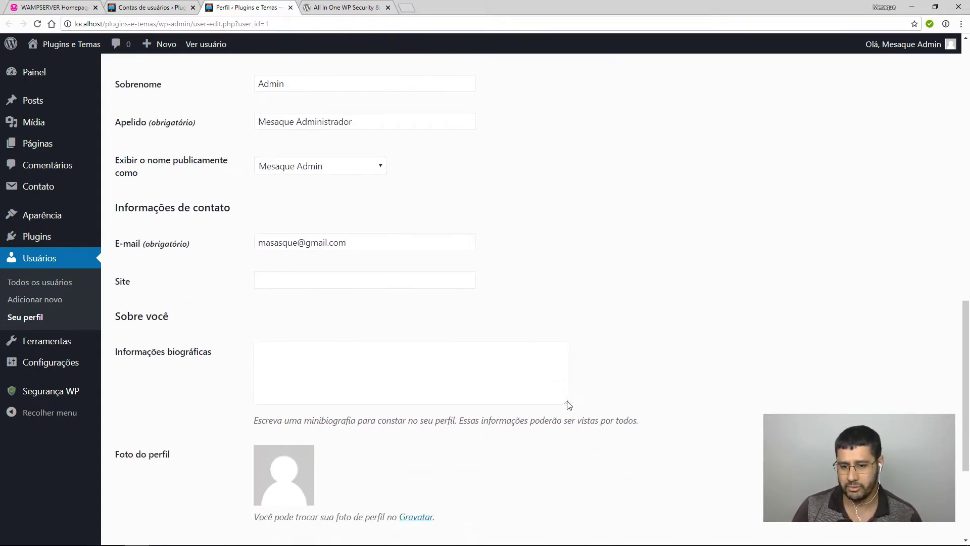
pyautogui.click(149, 477)
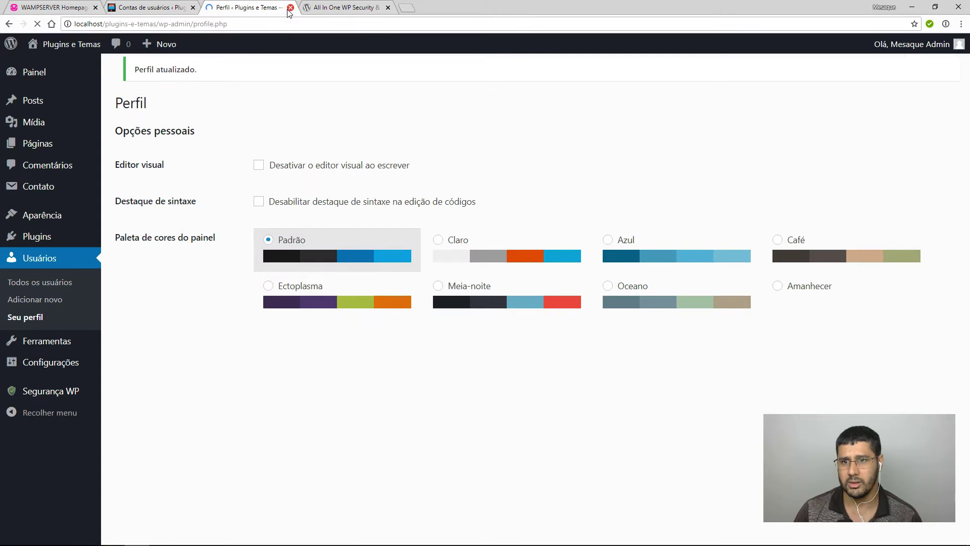
# Reload the user-accounts security page, confirm Nome de exibição passes 5/5, then reopen Nome de usuário WP.
pyautogui.click(152, 8)
pyautogui.press('F5')
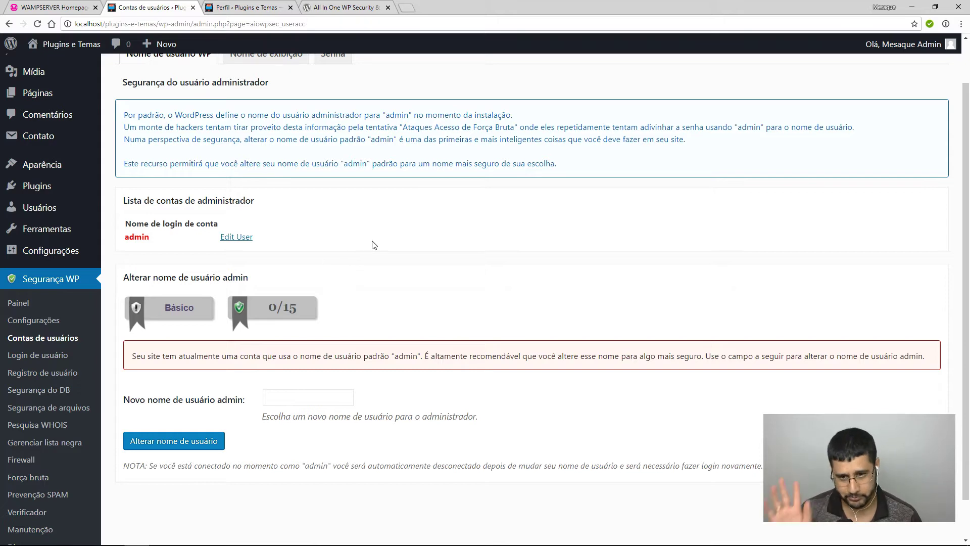
pyautogui.scroll(1, 256, 103)
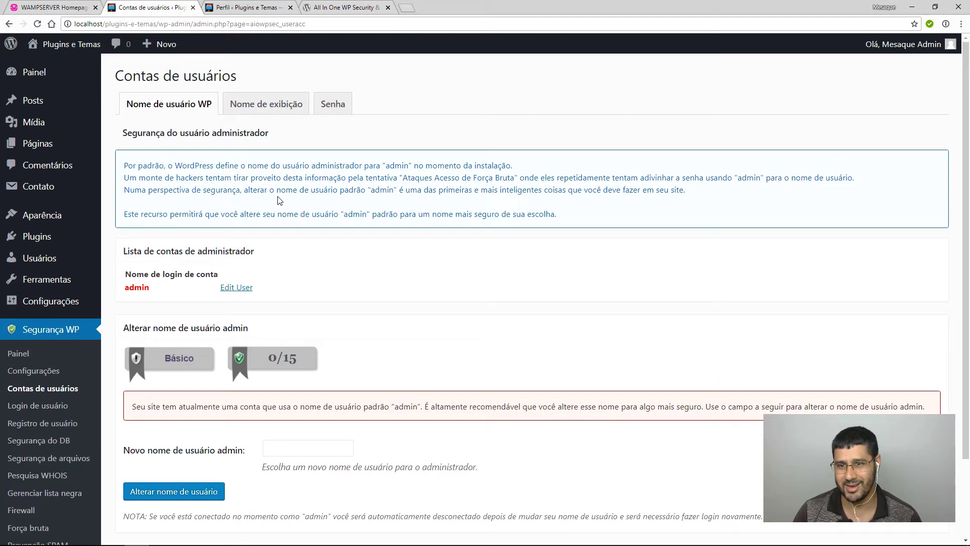
pyautogui.click(270, 108)
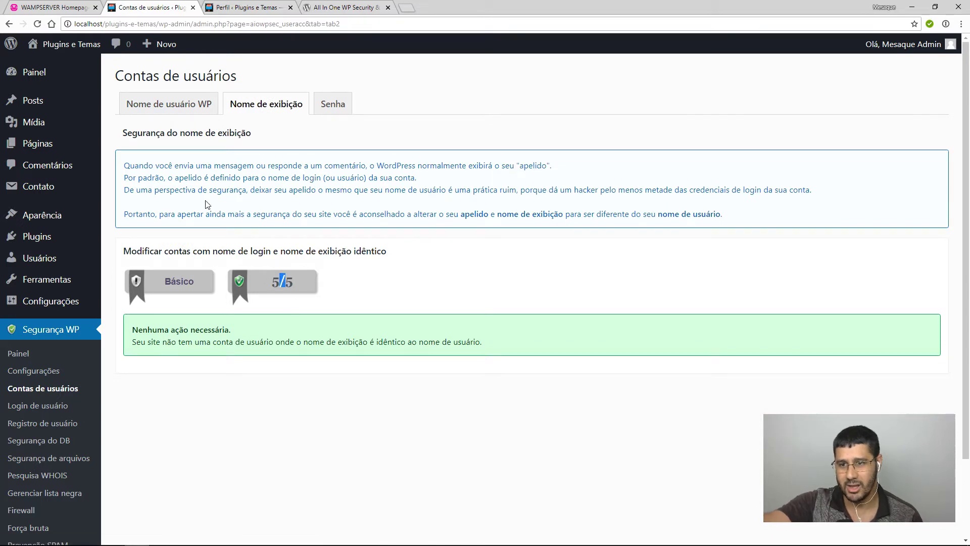
pyautogui.moveTo(898, 46)
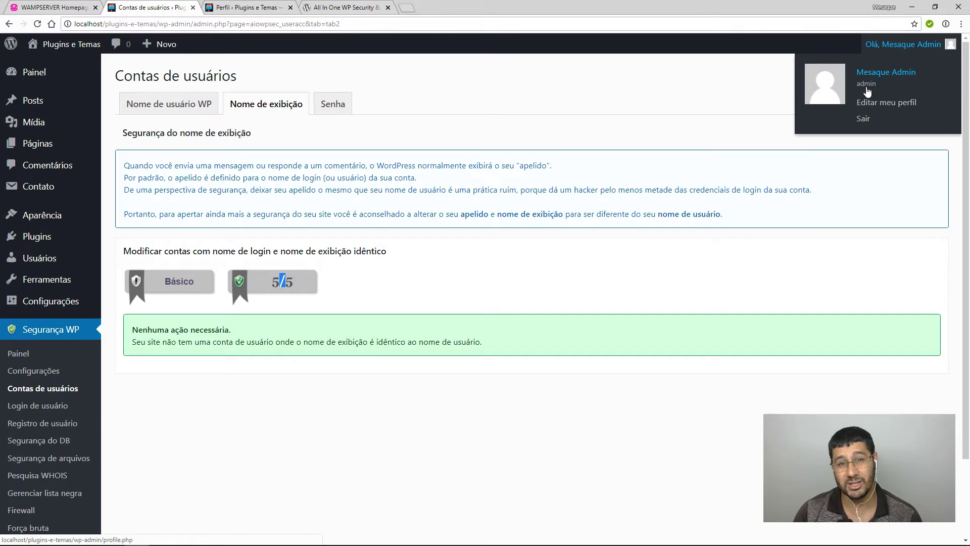
pyautogui.click(208, 103)
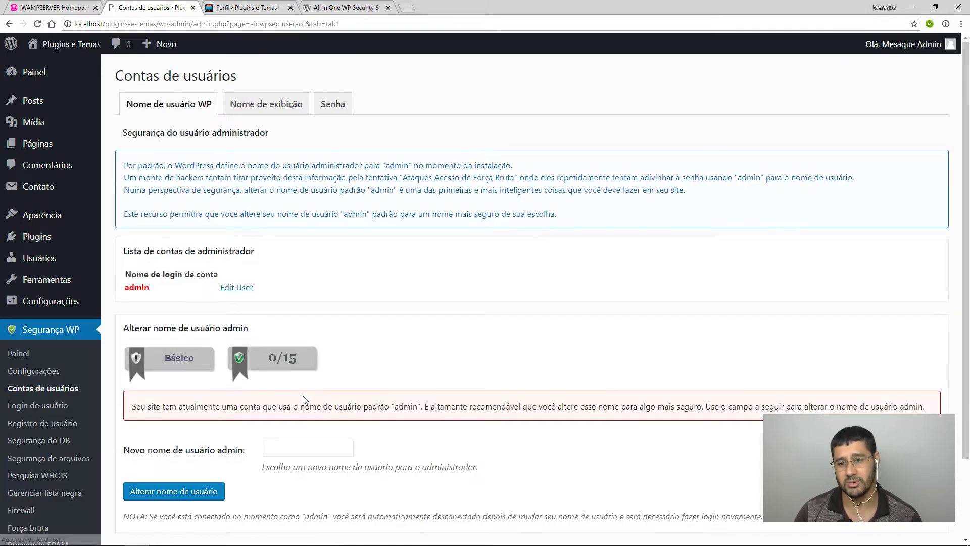
# Open the admin account's edit page and confirm the username is still admin.
pyautogui.click(236, 288)
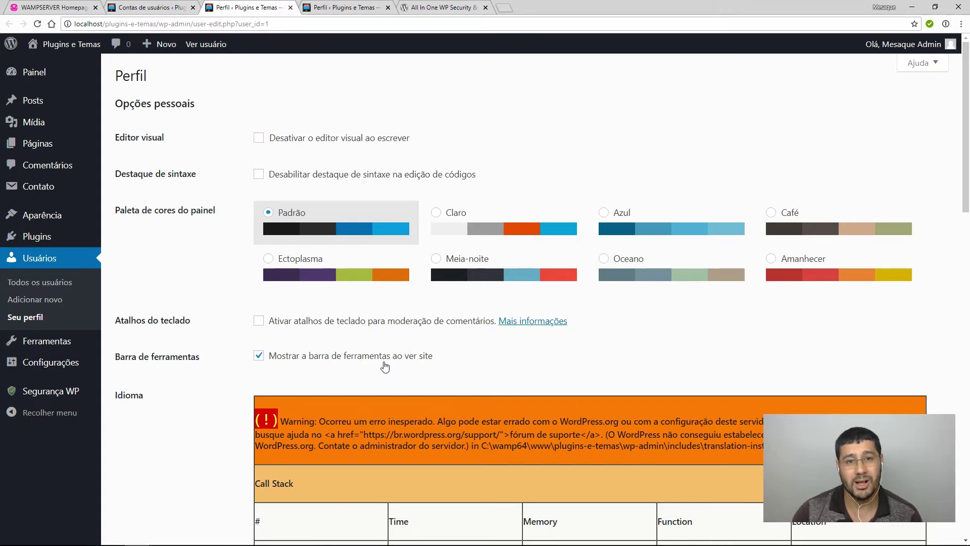
pyautogui.scroll(-10, 385, 366)
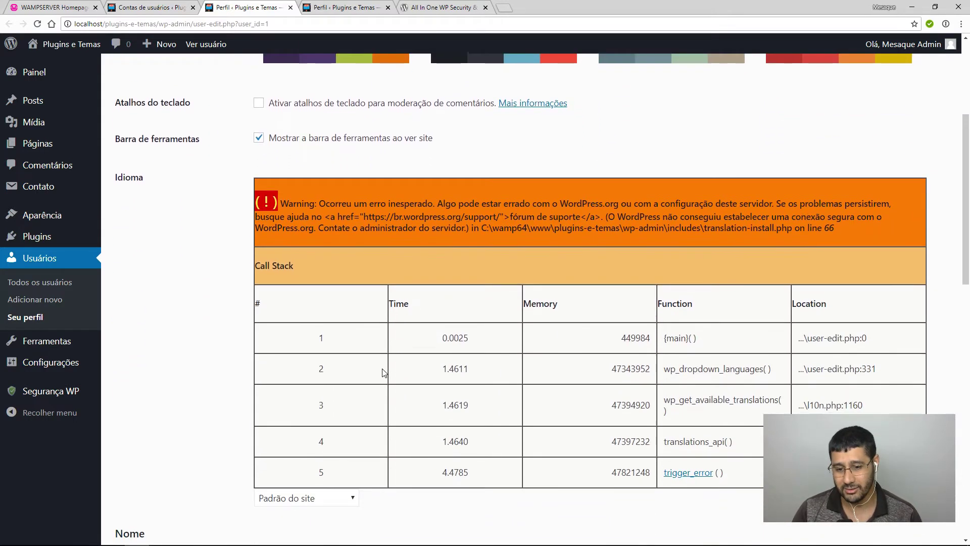
pyautogui.moveTo(259, 300); pyautogui.dragTo(286, 302)
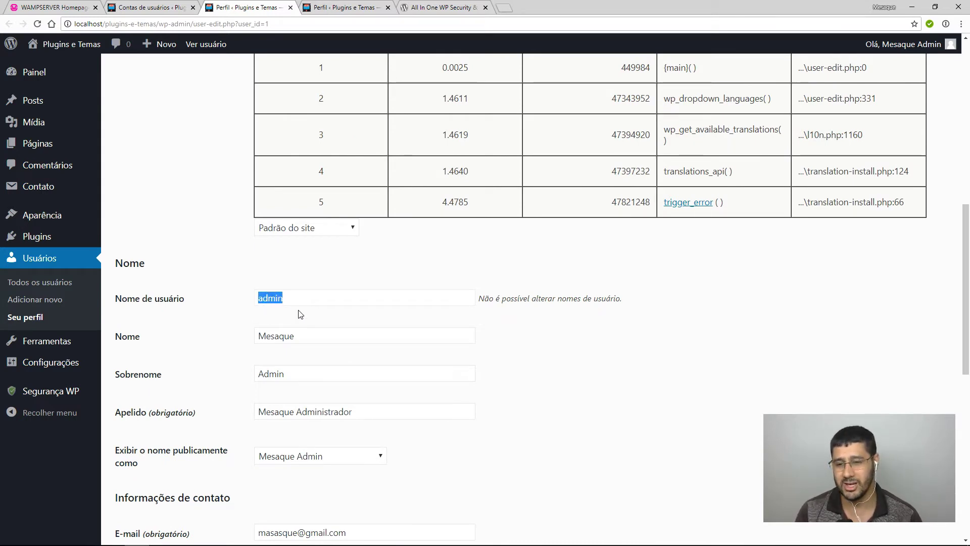
pyautogui.scroll(5, 284, 293)
pyautogui.scroll(5, 281, 285)
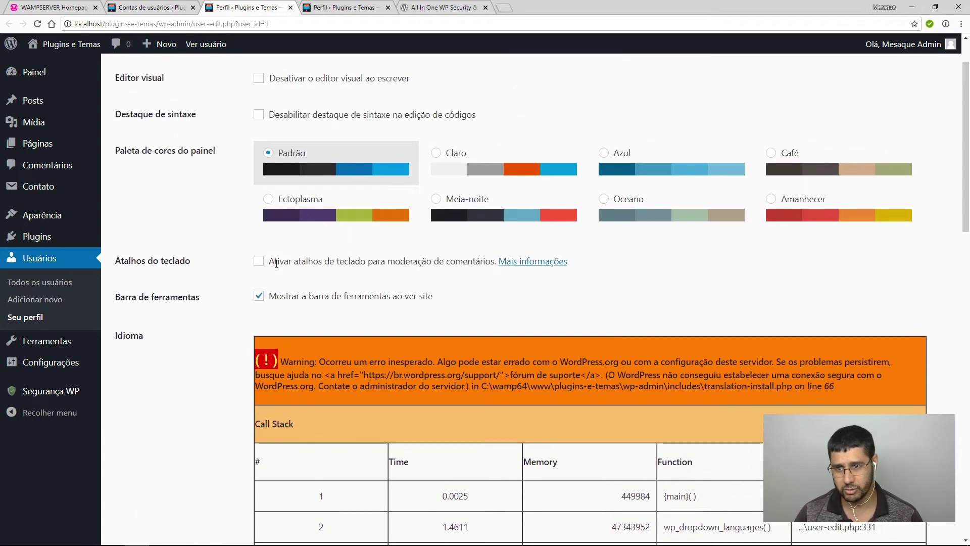
# Close both extra Perfil tabs and note the 0/15 admin-username score.
pyautogui.click(291, 7)
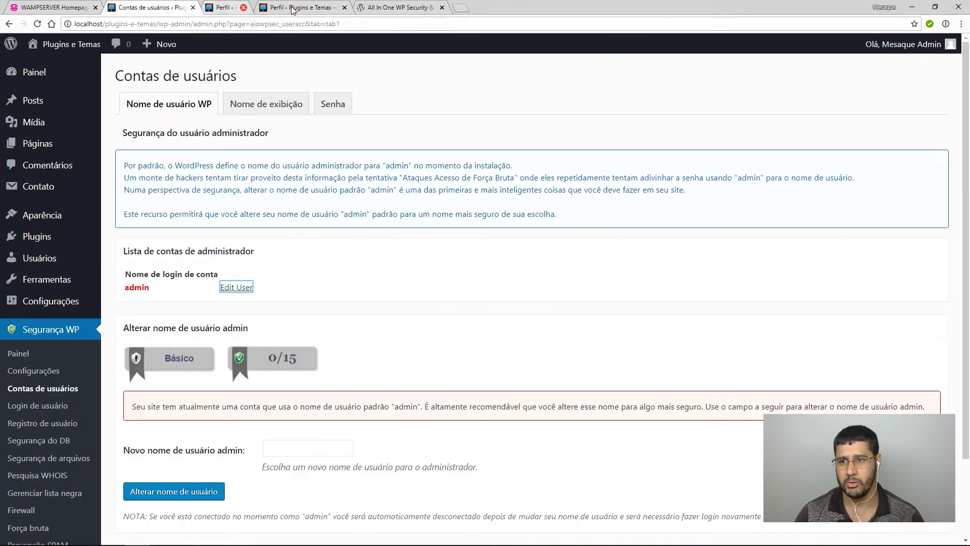
pyautogui.click(291, 8)
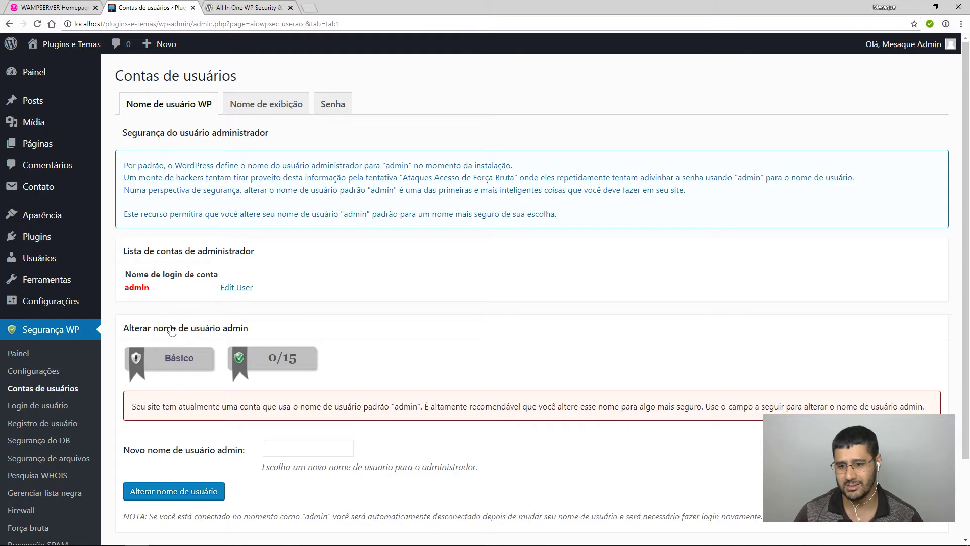
pyautogui.moveTo(262, 361); pyautogui.dragTo(310, 361)
pyautogui.scroll(-2, 566, 344)
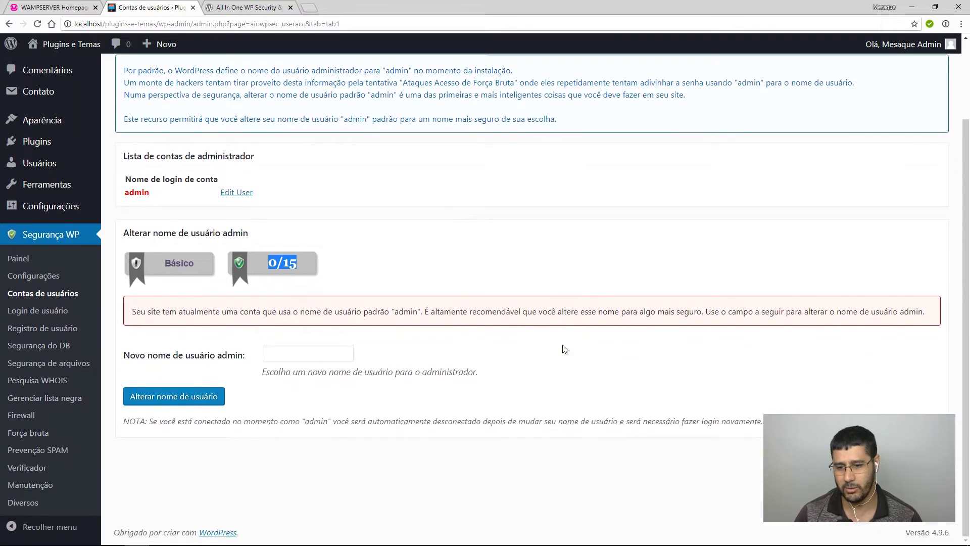
# Change the admin username to a new non-default login name.
pyautogui.click(343, 355)
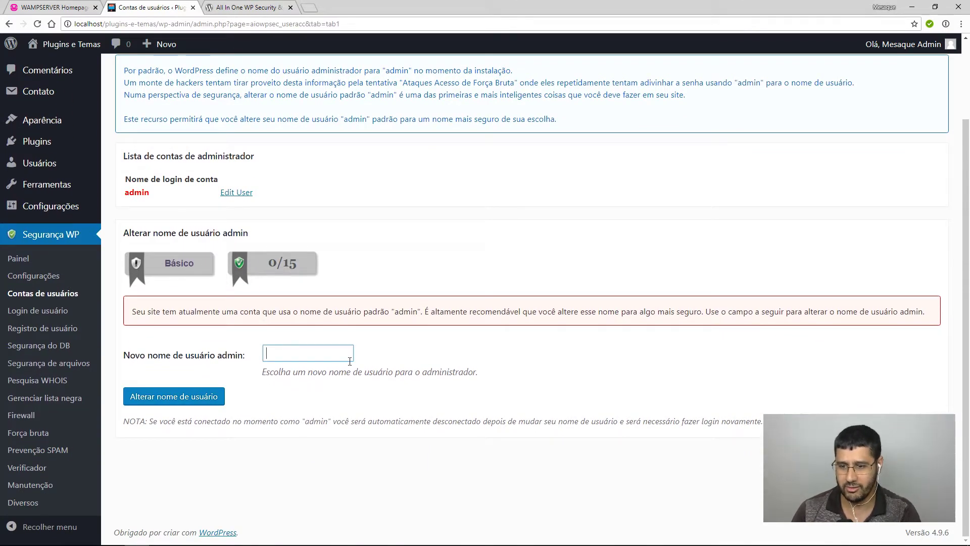
pyautogui.write('Me')
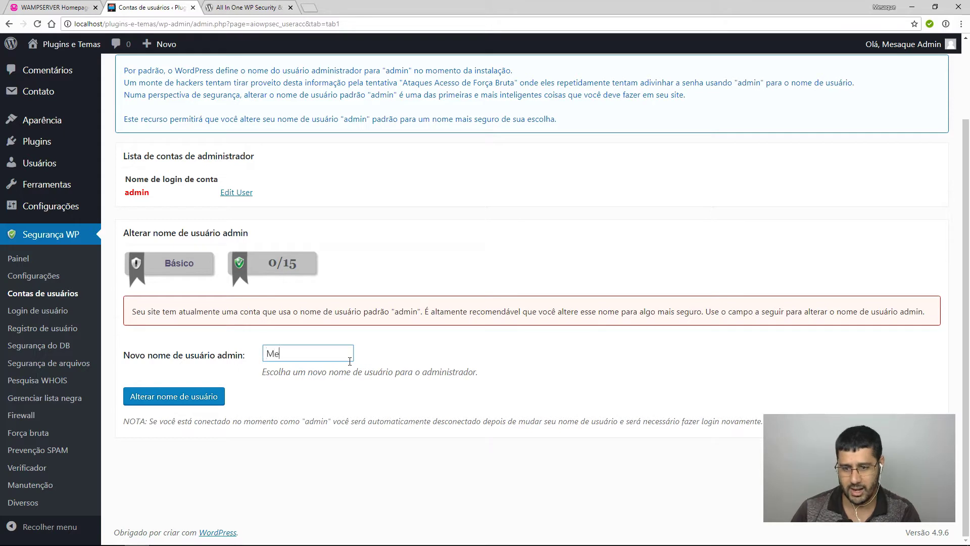
pyautogui.write('saqueAdmi')
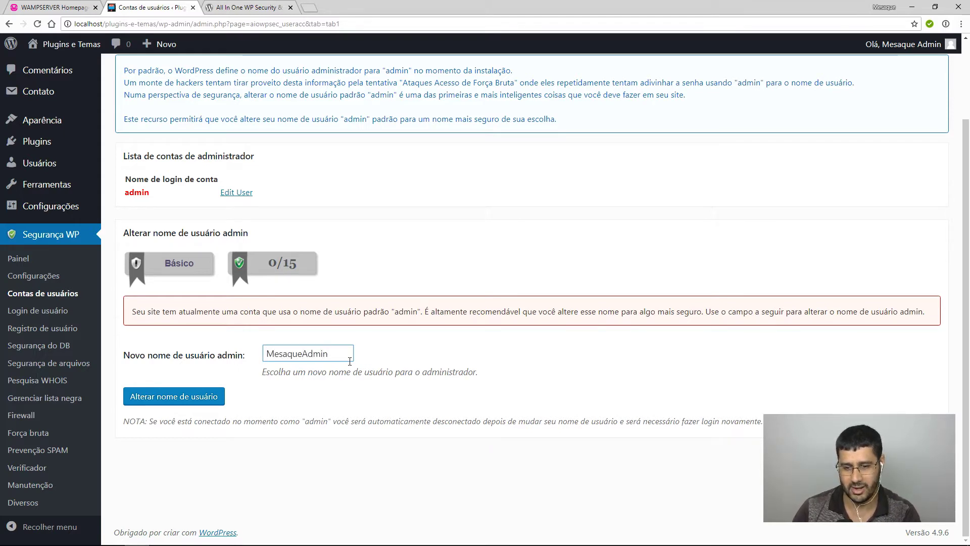
pyautogui.write('n')
pyautogui.click(202, 398)
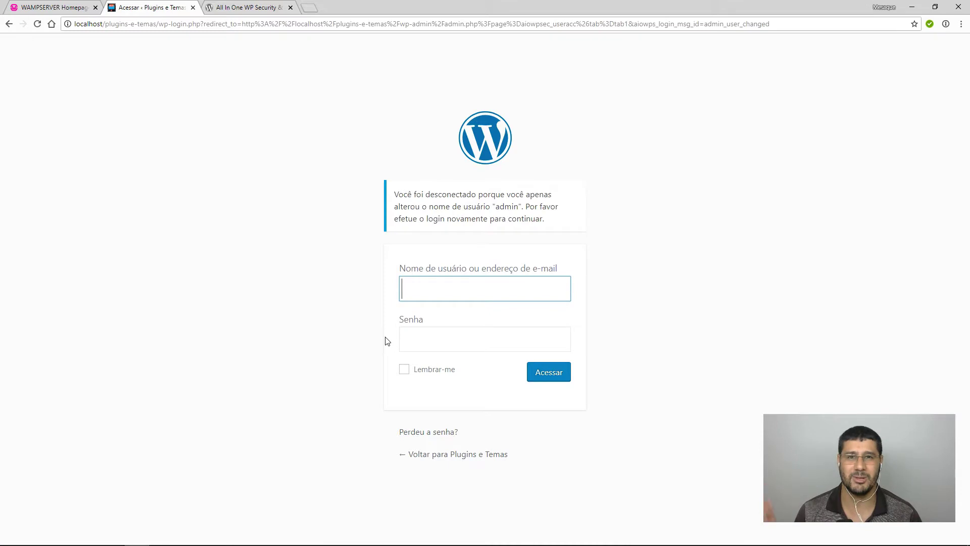
# Log in with the new username and password, remembering the login, and dismiss the password-manager prompt.
pyautogui.write('Mesaq')
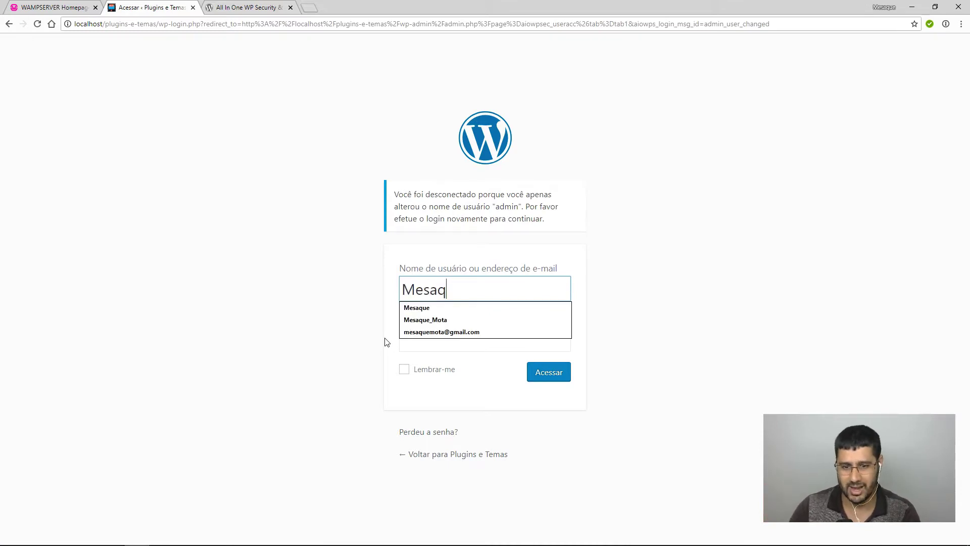
pyautogui.write('ueAdmin')
pyautogui.press('Tab')
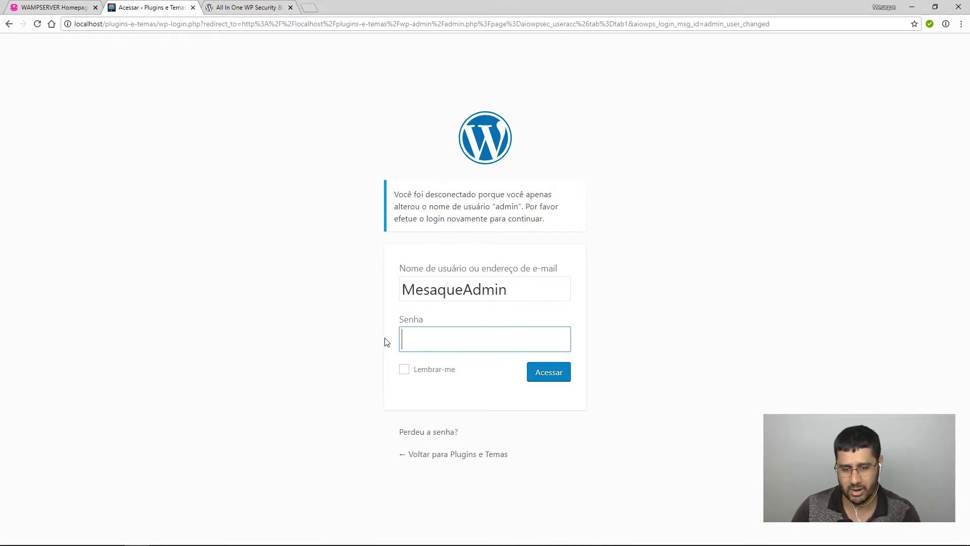
pyautogui.write('admin')
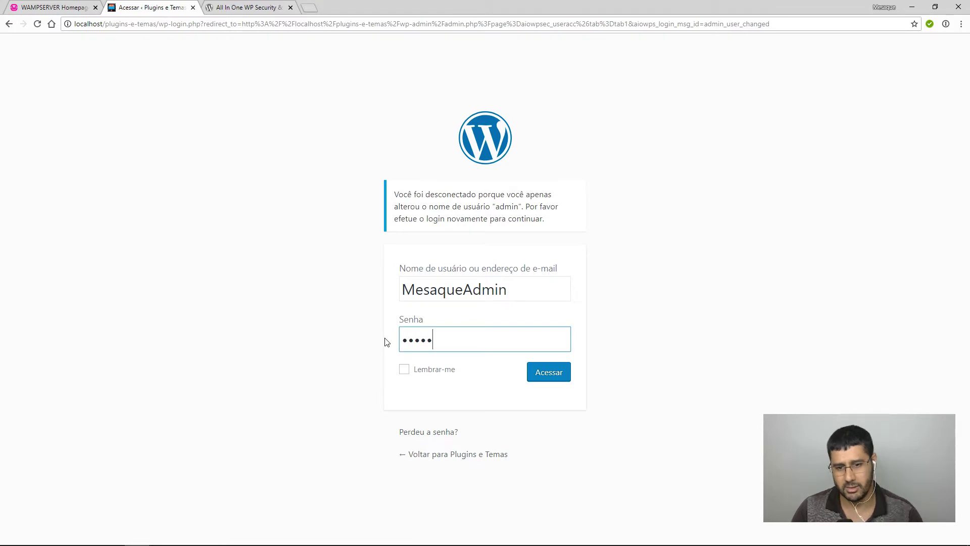
pyautogui.click(405, 372)
pyautogui.click(549, 375)
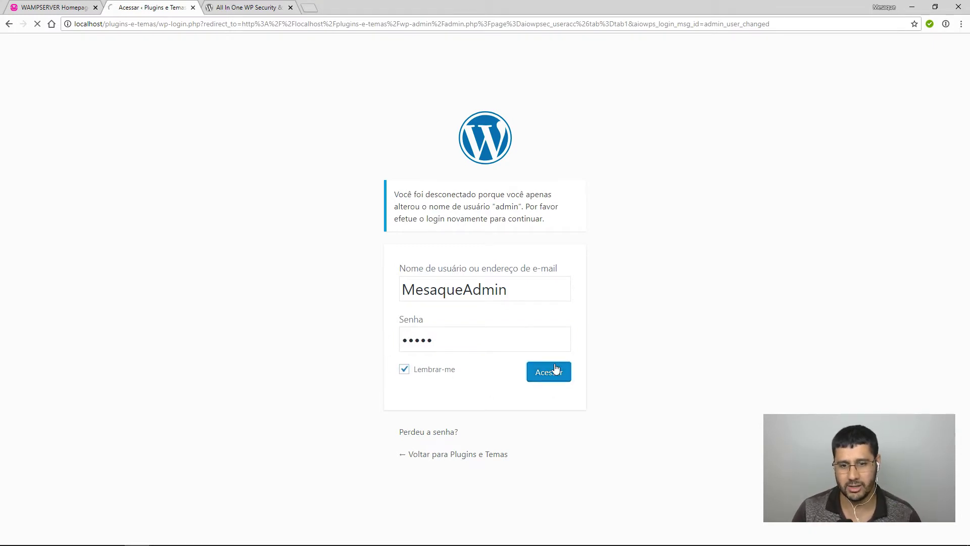
pyautogui.click(584, 239)
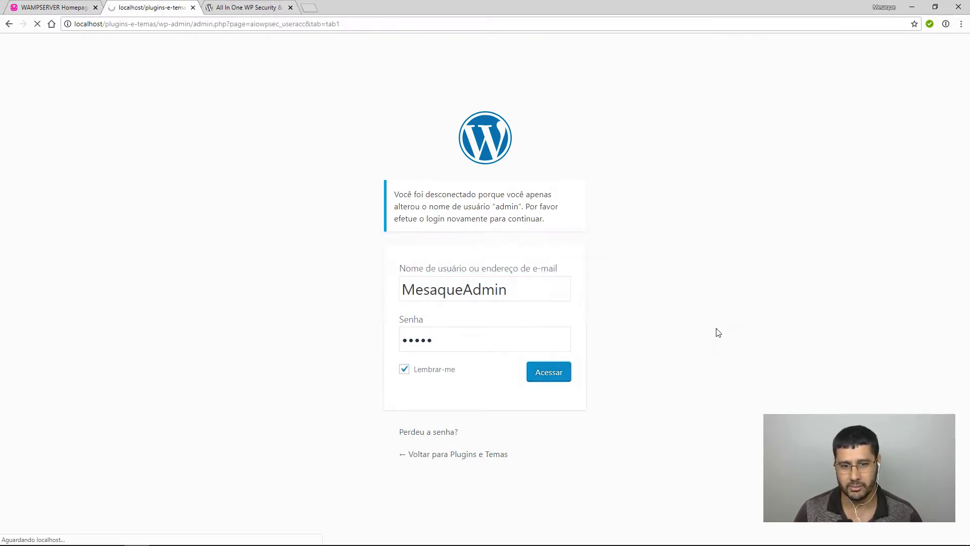
# Confirm the username check now scores 15/15, then open the Nome de exibição check.
pyautogui.moveTo(259, 358); pyautogui.dragTo(320, 353)
pyautogui.moveTo(125, 271); pyautogui.dragTo(181, 291)
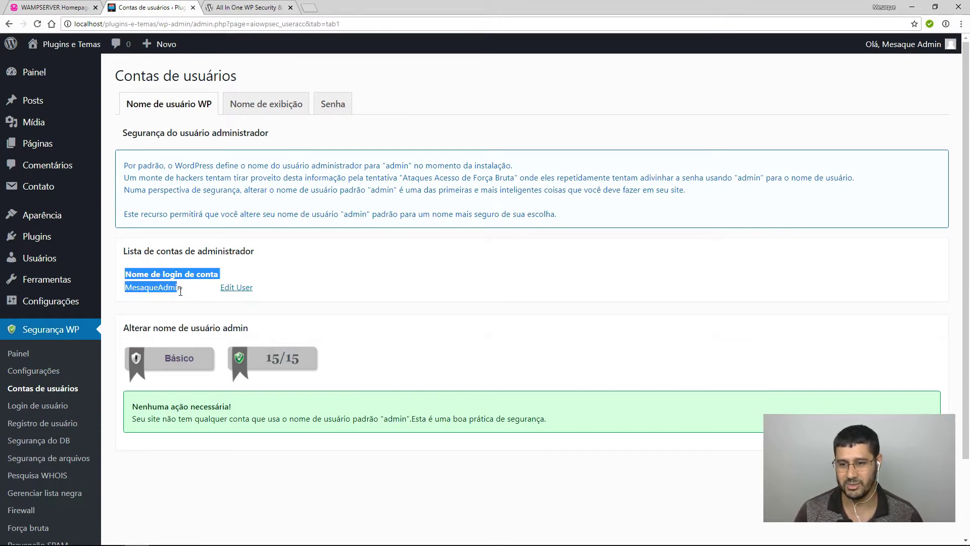
pyautogui.click(316, 315)
pyautogui.click(265, 102)
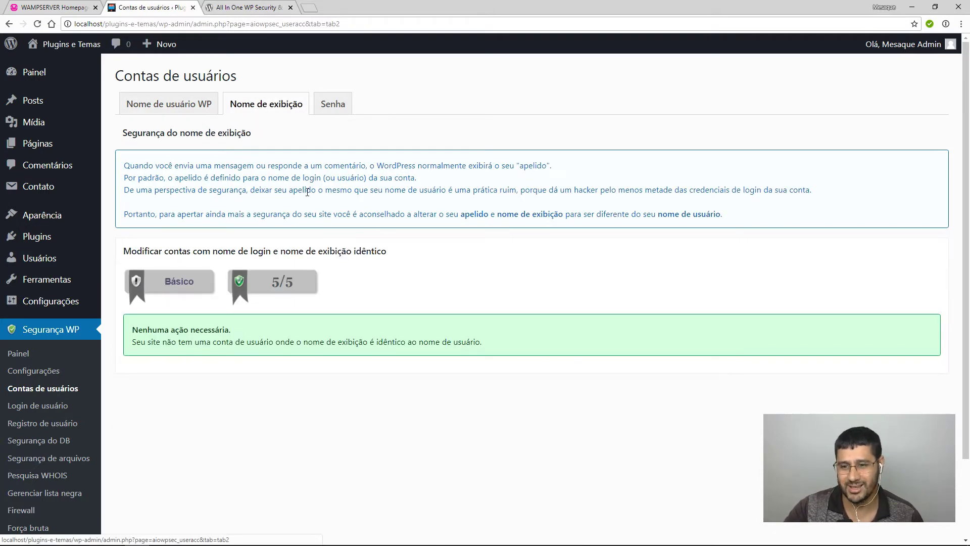
# Leave the passing Nome de exibição check and open the Senha password strength tool.
pyautogui.moveTo(926, 50)
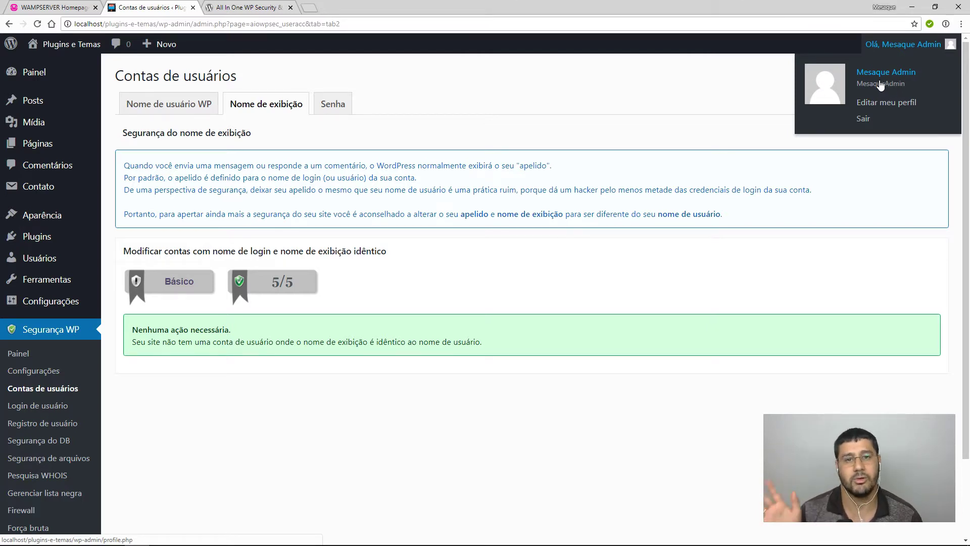
pyautogui.click(326, 110)
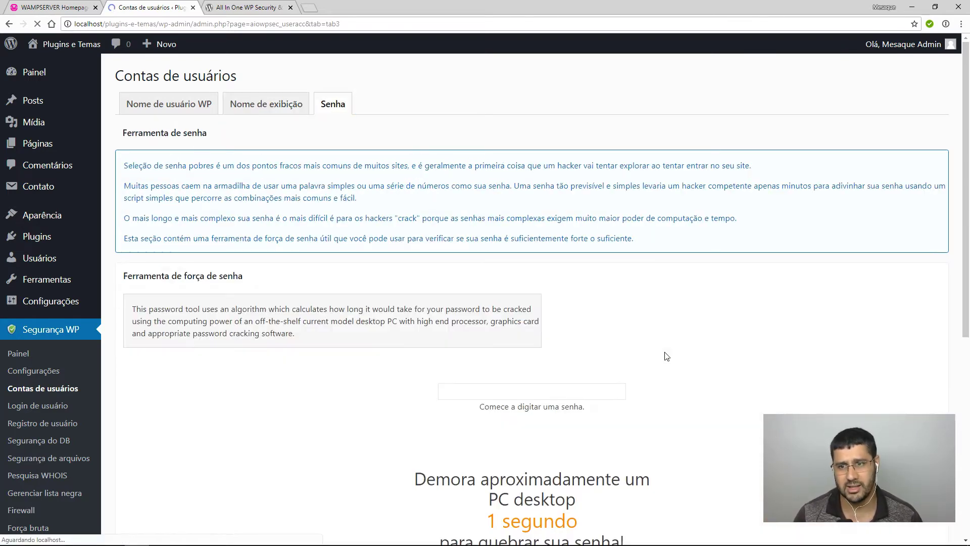
pyautogui.click(591, 388)
pyautogui.write('123456')
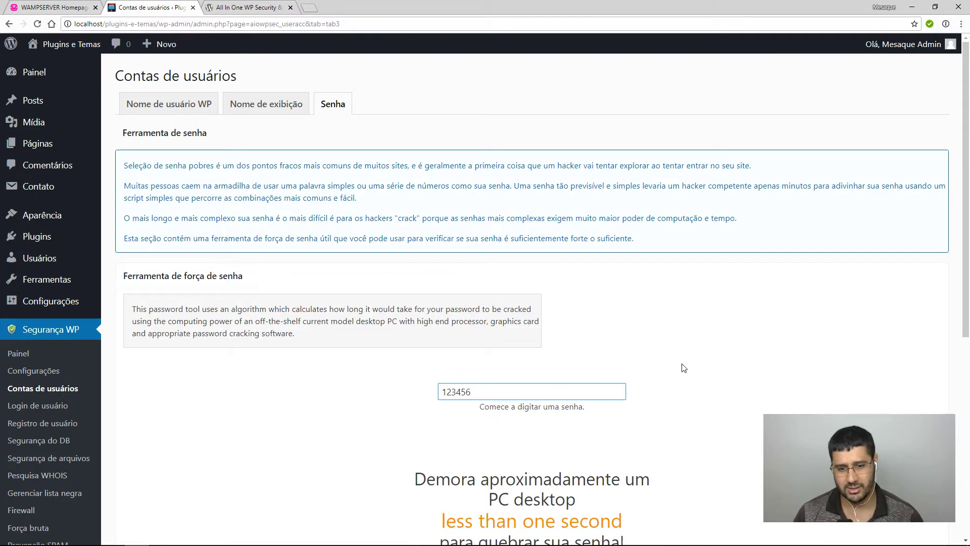
pyautogui.scroll(-2, 685, 369)
pyautogui.scroll(-2, 705, 364)
pyautogui.click(510, 393)
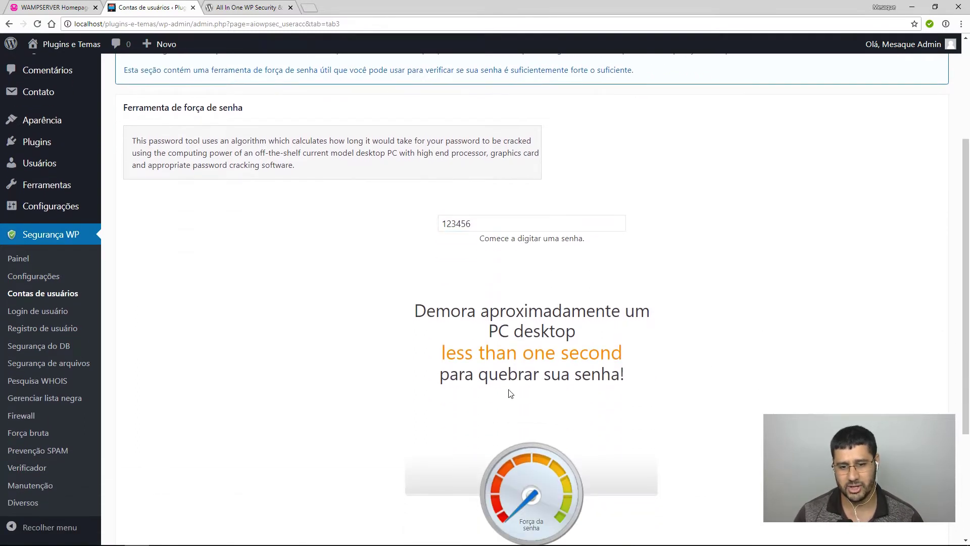
pyautogui.click(488, 221)
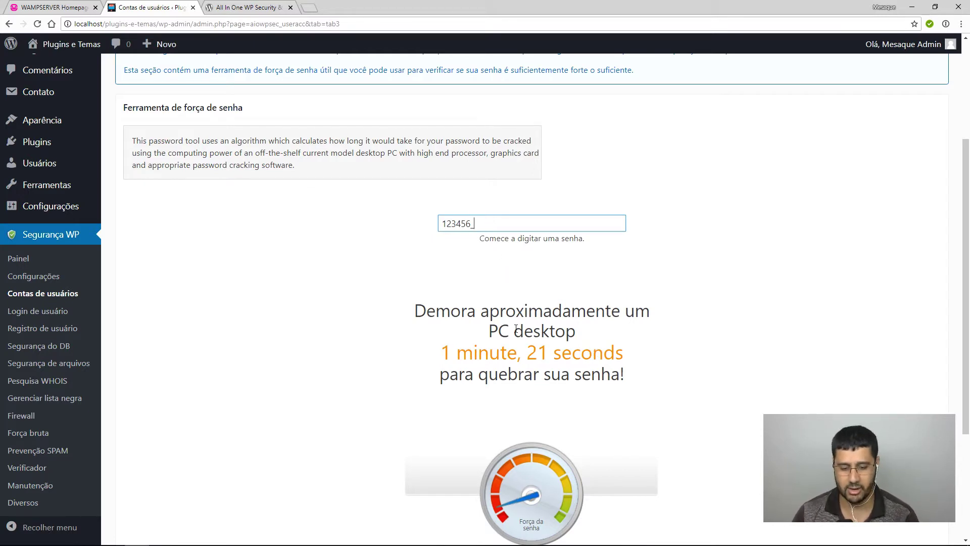
pyautogui.write('_?')
# Clear the password tester and go to the Login de usuário settings.
pyautogui.click(456, 354)
pyautogui.click(457, 224)
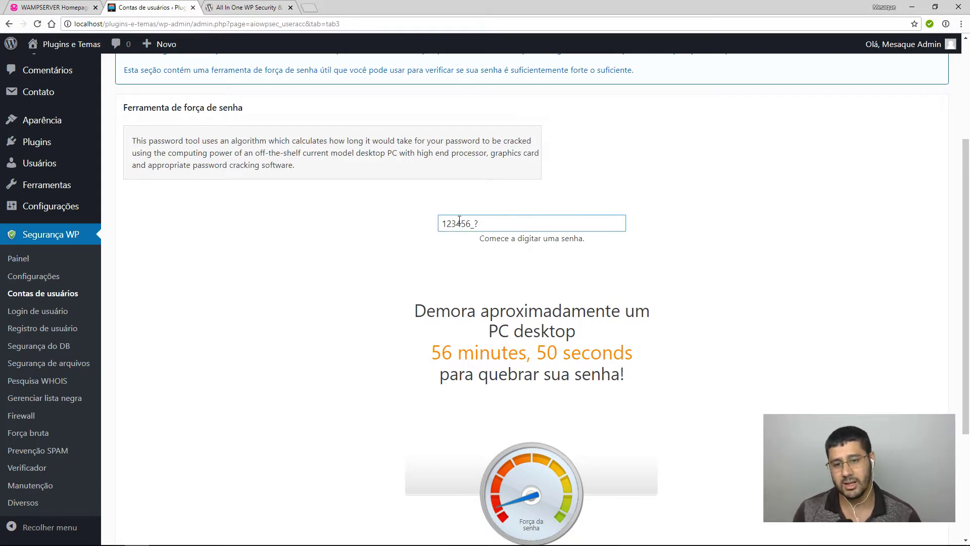
pyautogui.hotkey('ctrl', 'a')
pyautogui.press('BackSpace')
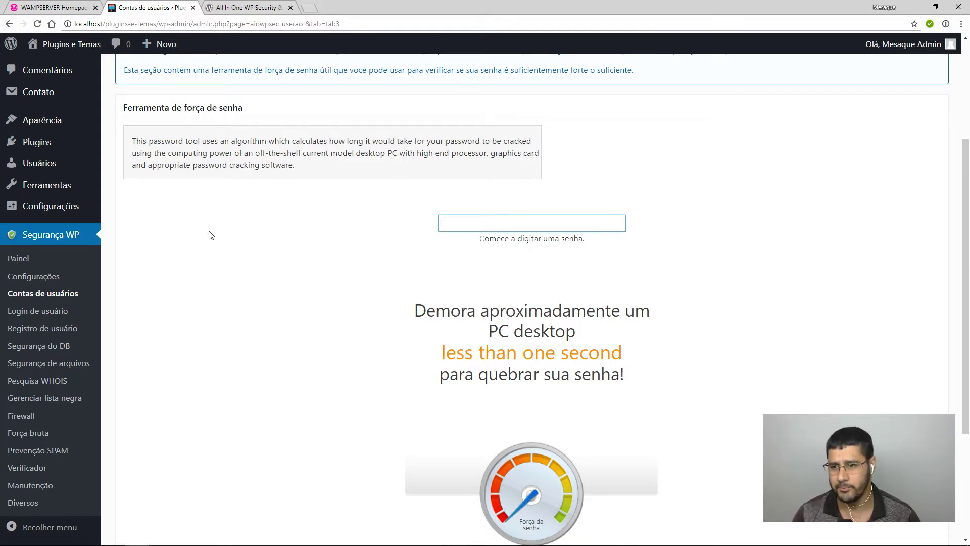
pyautogui.click(28, 310)
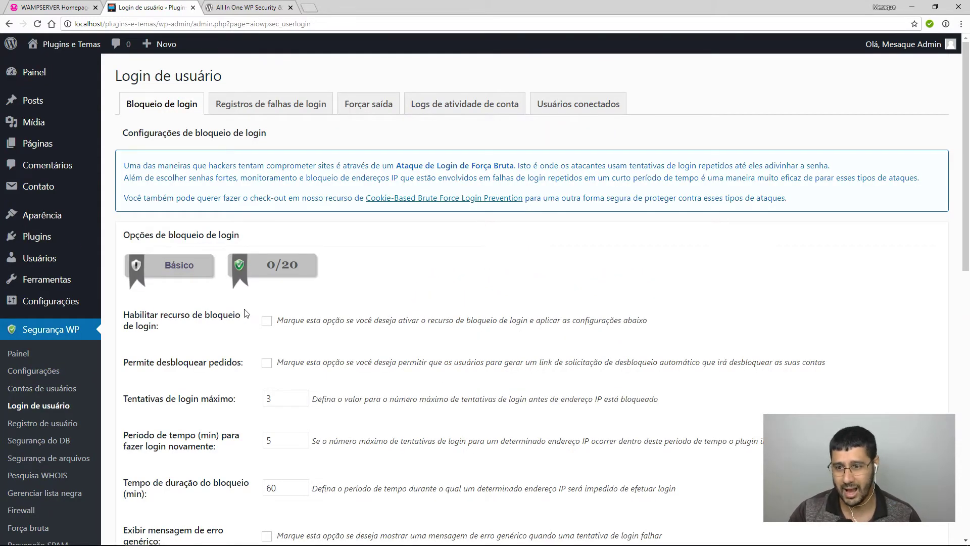
# Enable login lockout and unlock requests, keeping 3 attempts and 60-minute lockout.
pyautogui.scroll(-2, 251, 314)
pyautogui.click(266, 237)
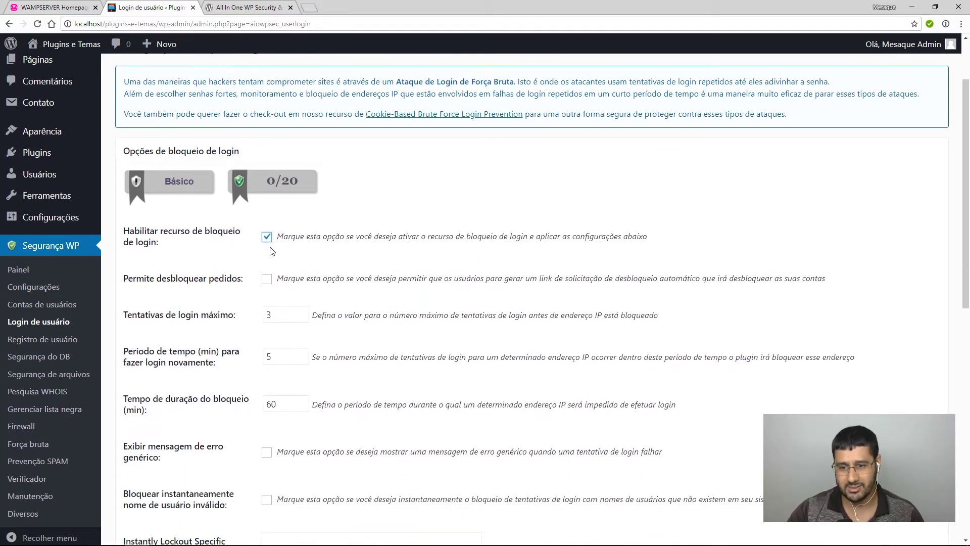
pyautogui.click(266, 280)
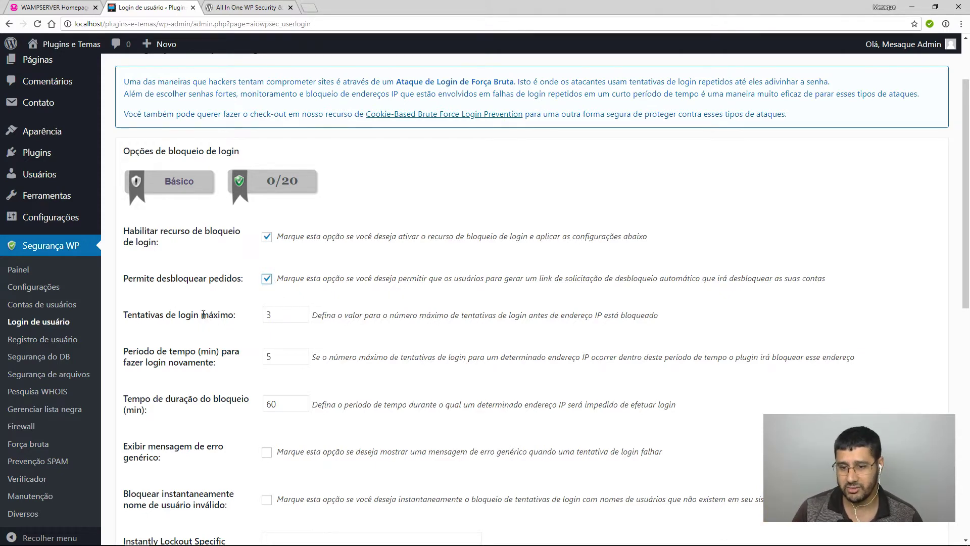
pyautogui.scroll(-2, 203, 314)
pyautogui.press('Tab')
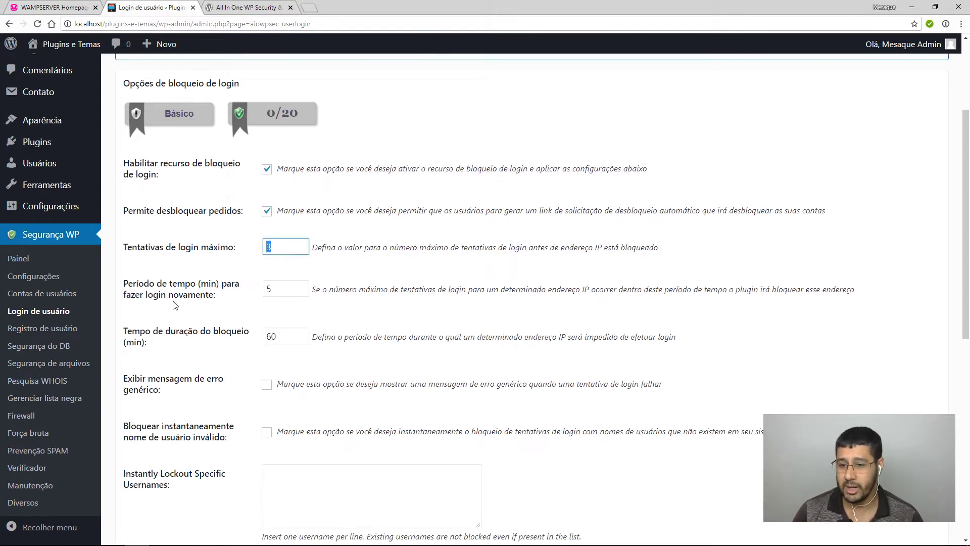
pyautogui.press('Tab')
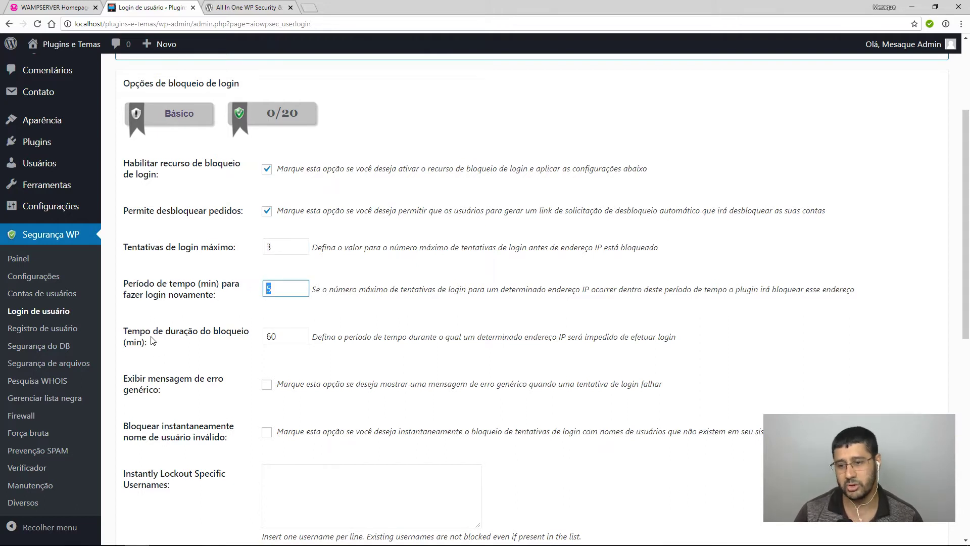
pyautogui.press('Tab')
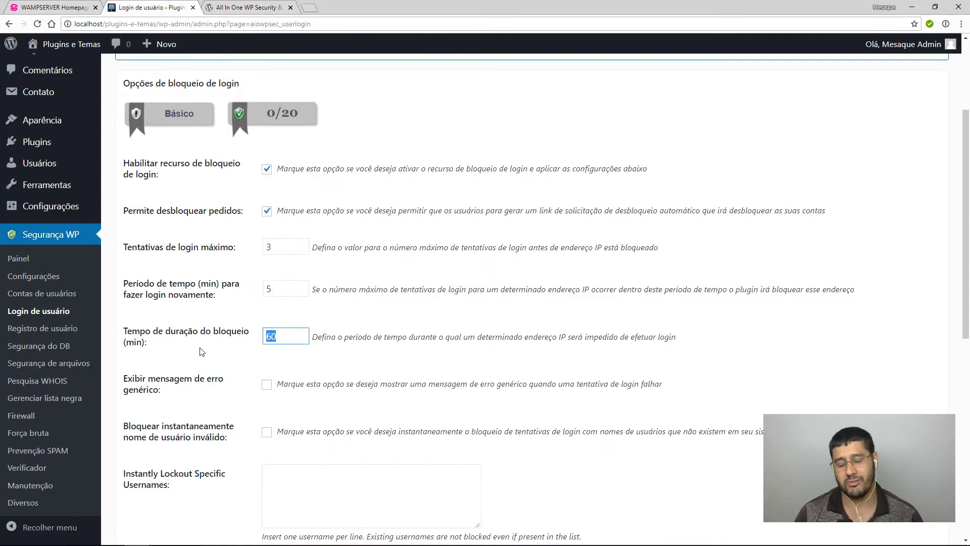
# Turn on the generic login error message and instant blocking of invalid usernames.
pyautogui.scroll(-1, 373, 407)
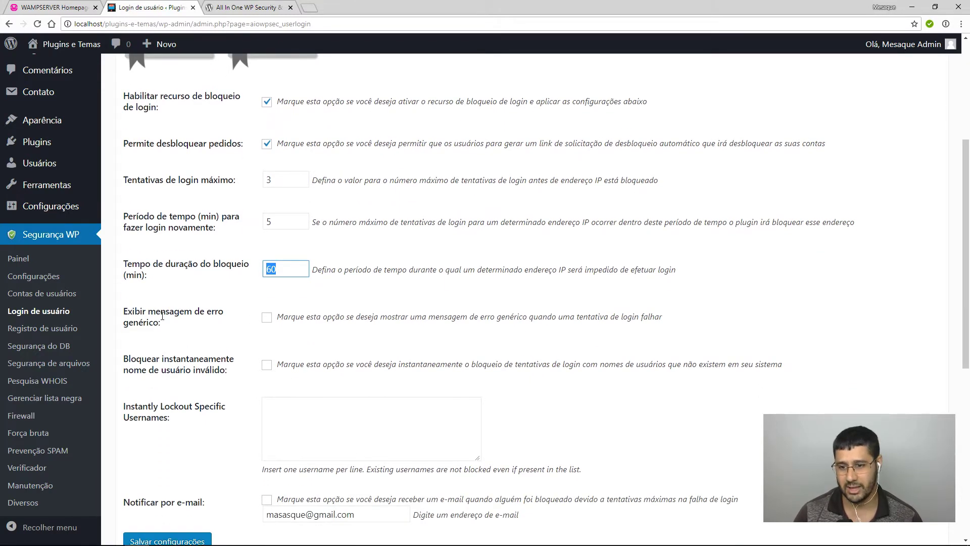
pyautogui.click(266, 318)
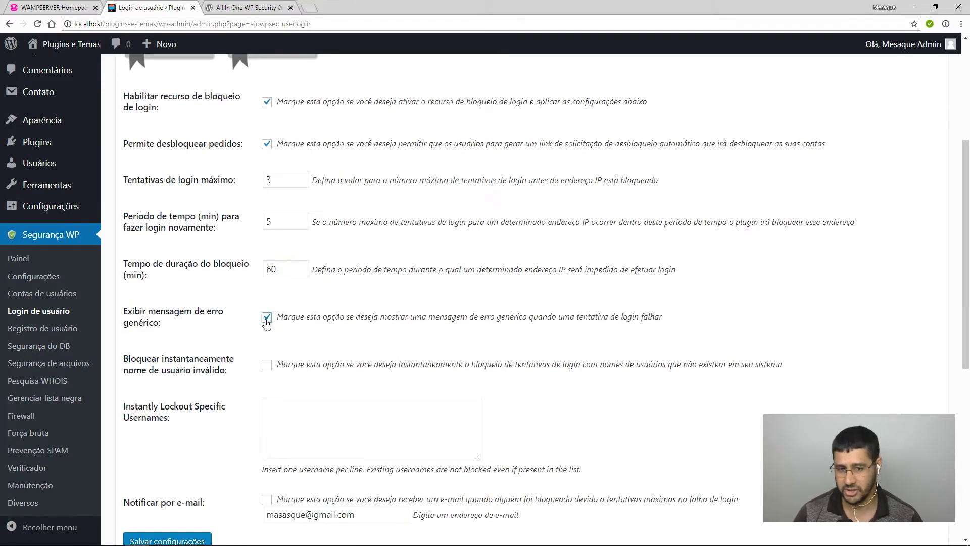
pyautogui.scroll(-1, 215, 333)
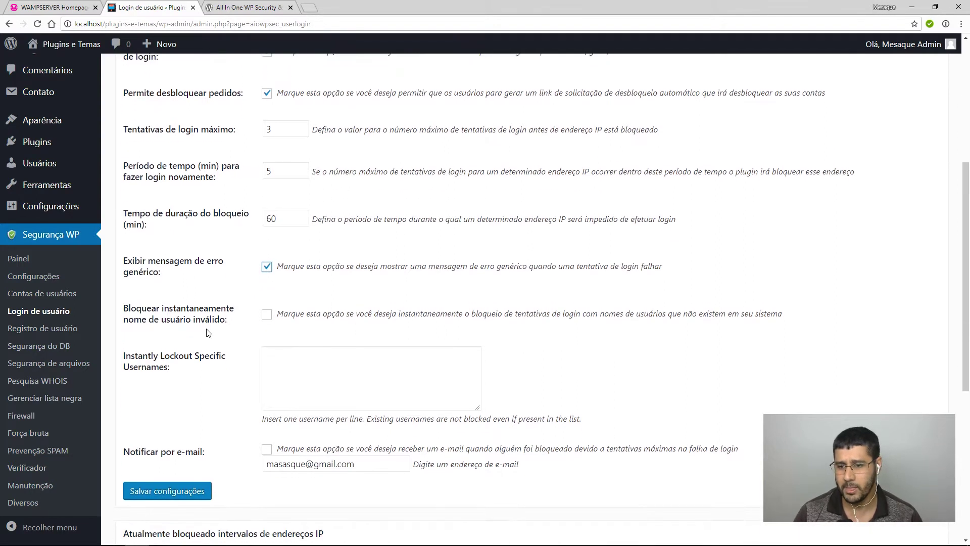
pyautogui.click(267, 314)
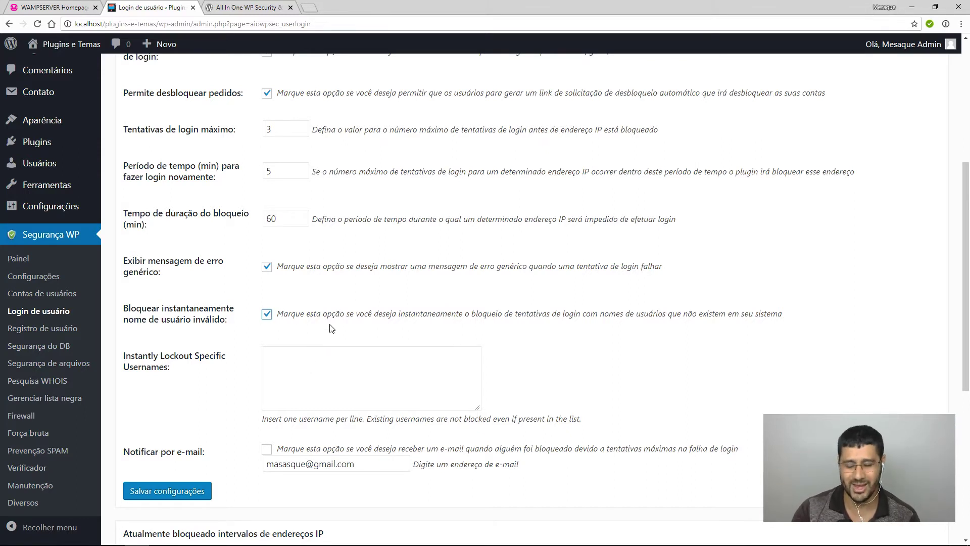
pyautogui.click(309, 8)
pyautogui.write('admin')
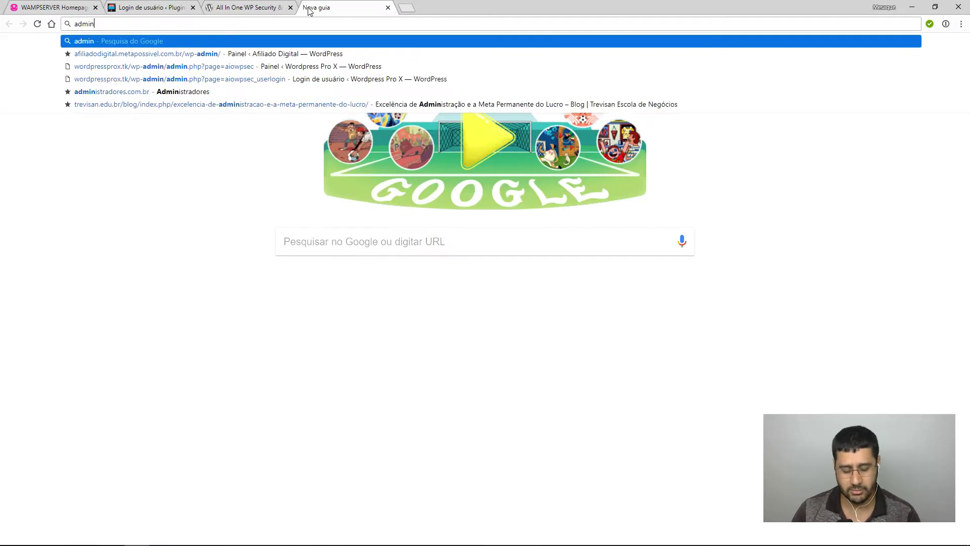
pyautogui.hotkey('ctrl', 'a')
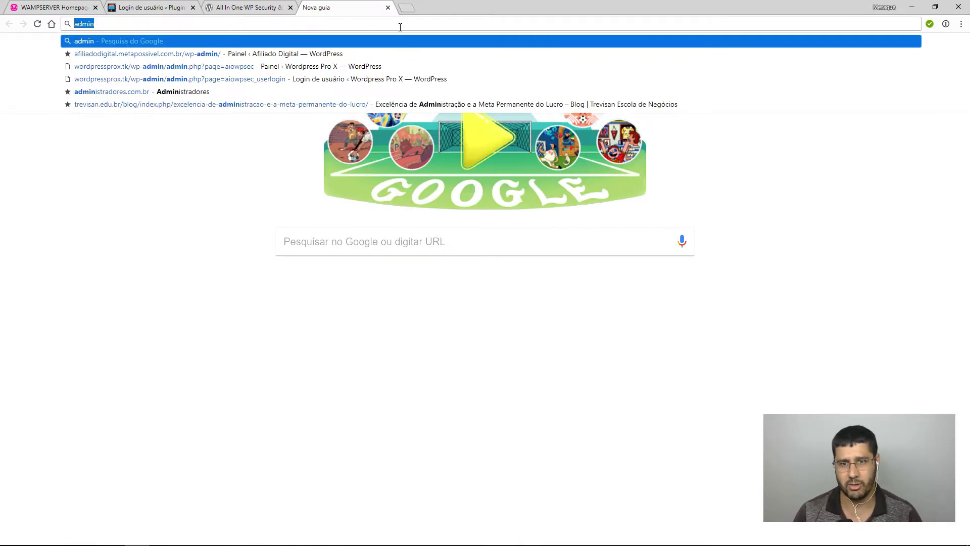
pyautogui.click(388, 7)
pyautogui.click(339, 390)
pyautogui.write('admin')
pyautogui.moveTo(334, 369); pyautogui.dragTo(177, 346)
pyautogui.press('BackSpace')
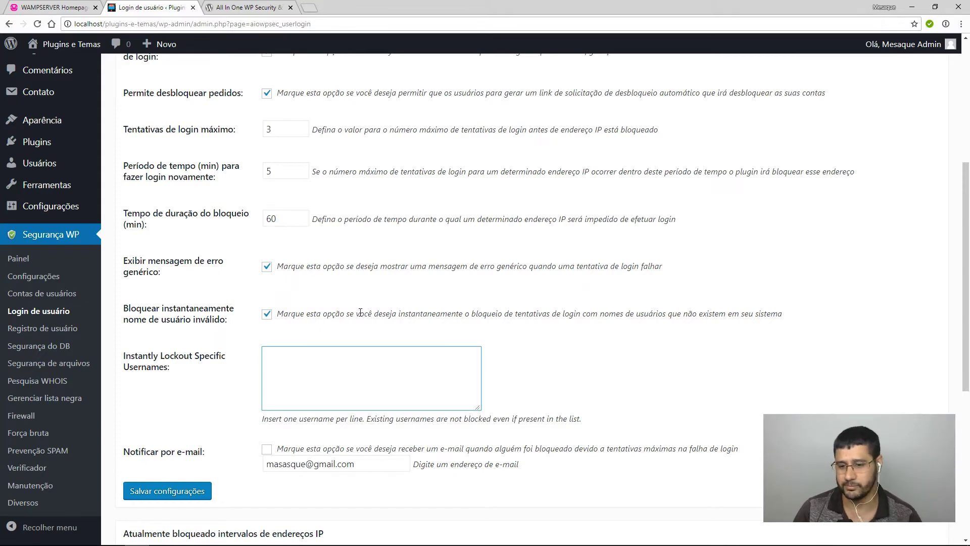
# Leave e-mail notification of lockouts switched off after trying it.
pyautogui.scroll(-2, 364, 324)
pyautogui.click(267, 347)
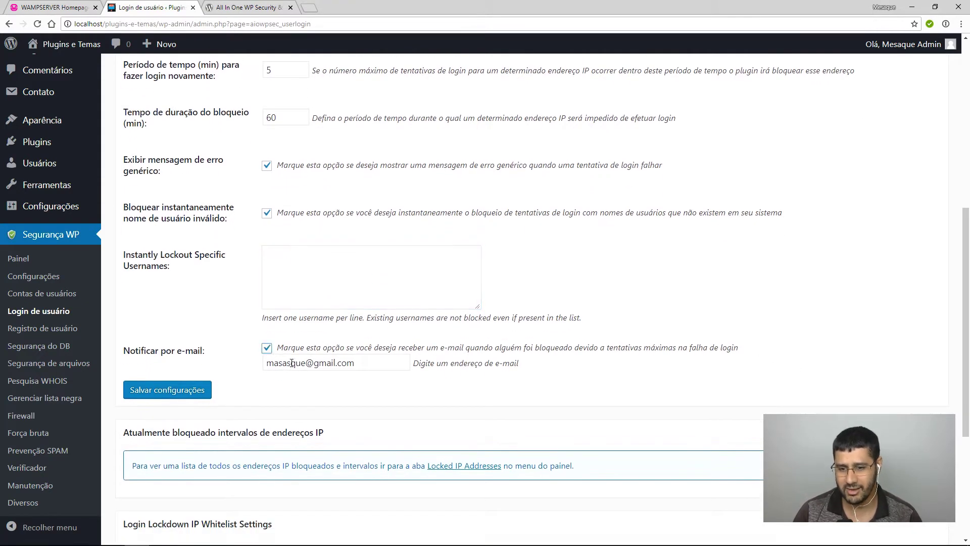
pyautogui.tripleClick(370, 362)
pyautogui.click(266, 348)
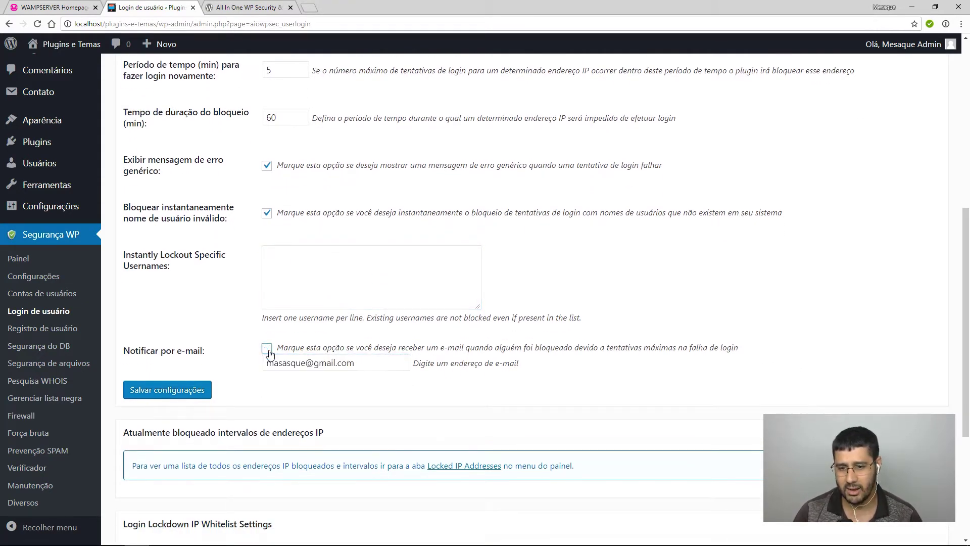
# Save the login lockout settings, reaching 20/20, and open the failed login records.
pyautogui.click(197, 389)
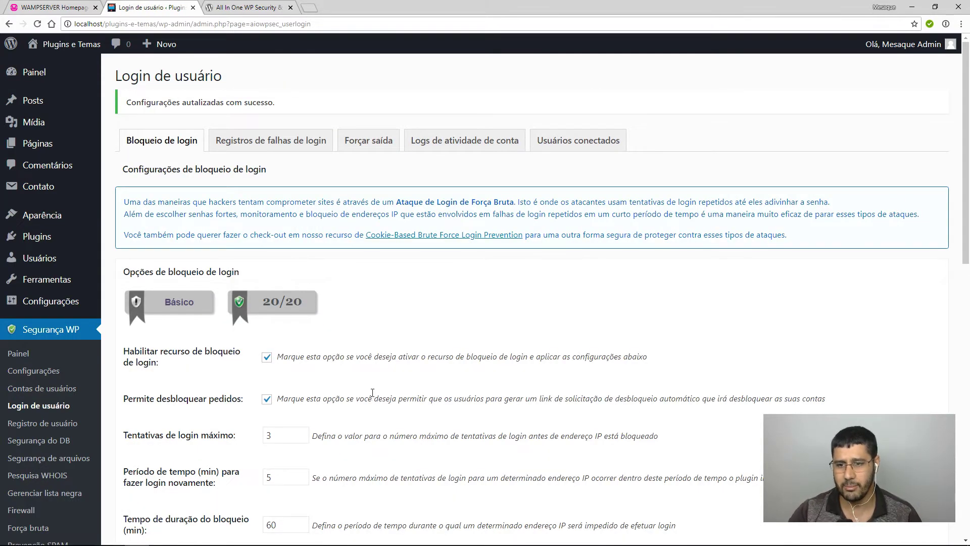
pyautogui.moveTo(273, 300); pyautogui.dragTo(310, 303)
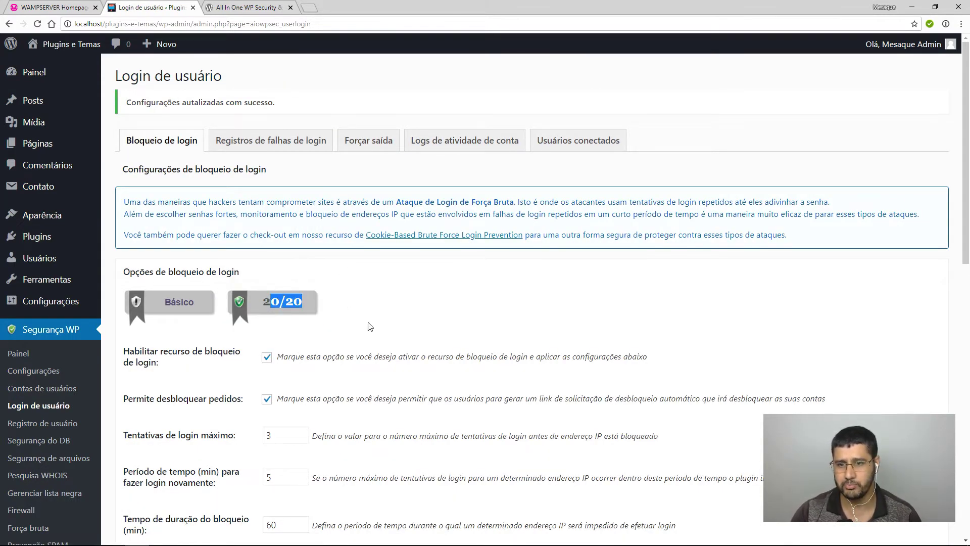
pyautogui.click(276, 151)
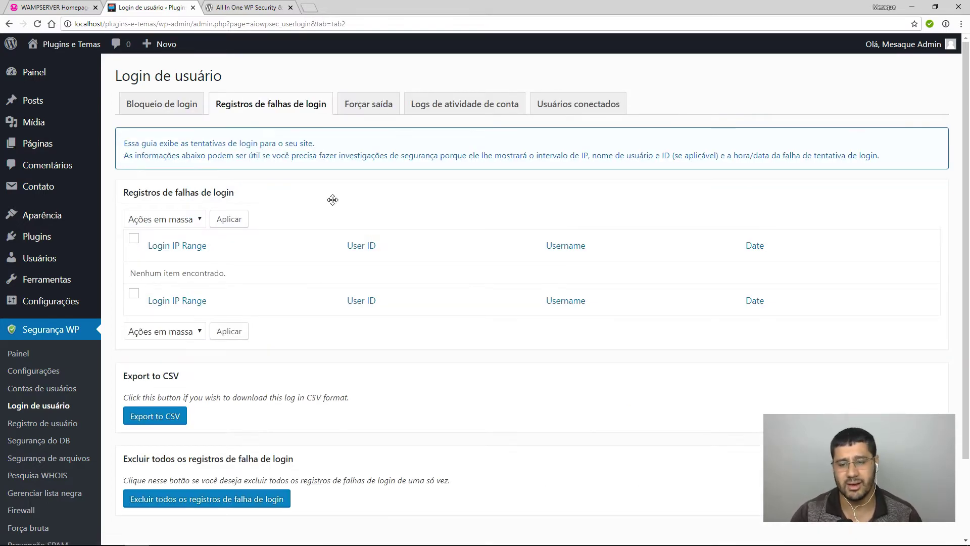
# On Forçar saída, change the logout period from 60 to 10 minutes.
pyautogui.click(364, 105)
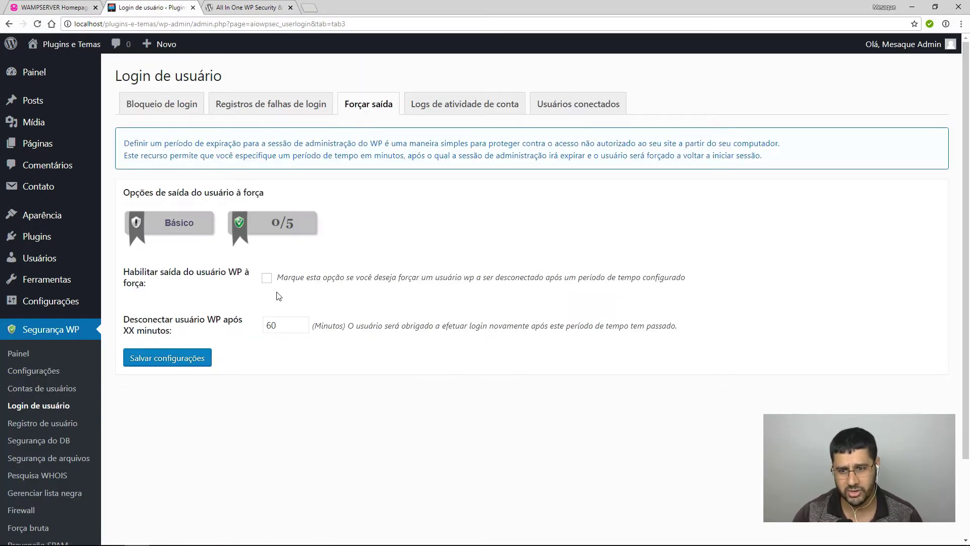
pyautogui.moveTo(285, 324); pyautogui.dragTo(255, 332)
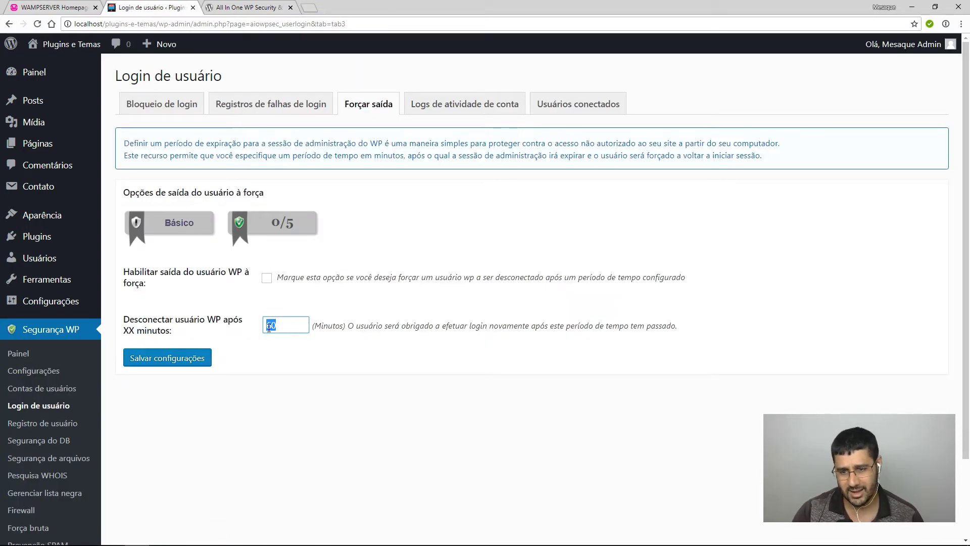
pyautogui.write('10')
pyautogui.click(291, 386)
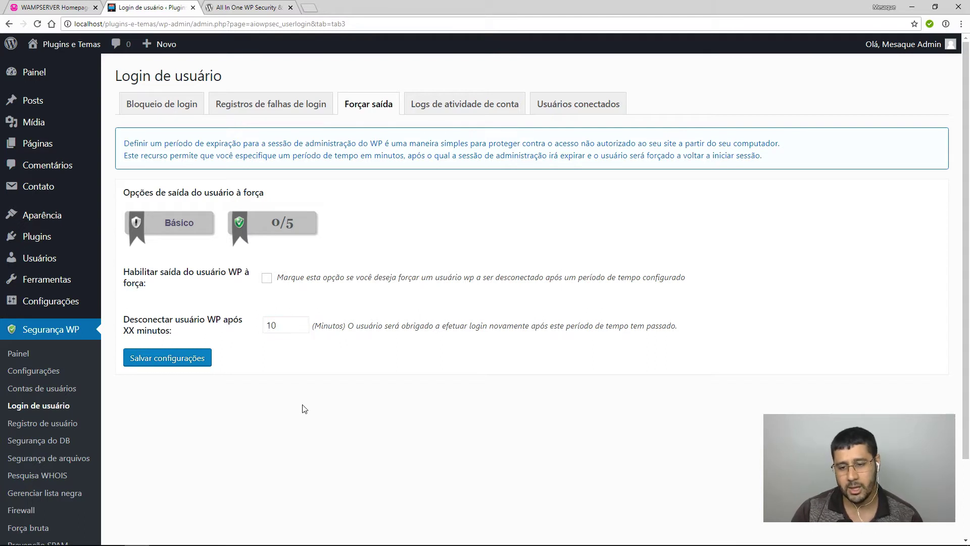
# Leave forced logout of WP users disabled and open the account activity logs.
pyautogui.click(266, 278)
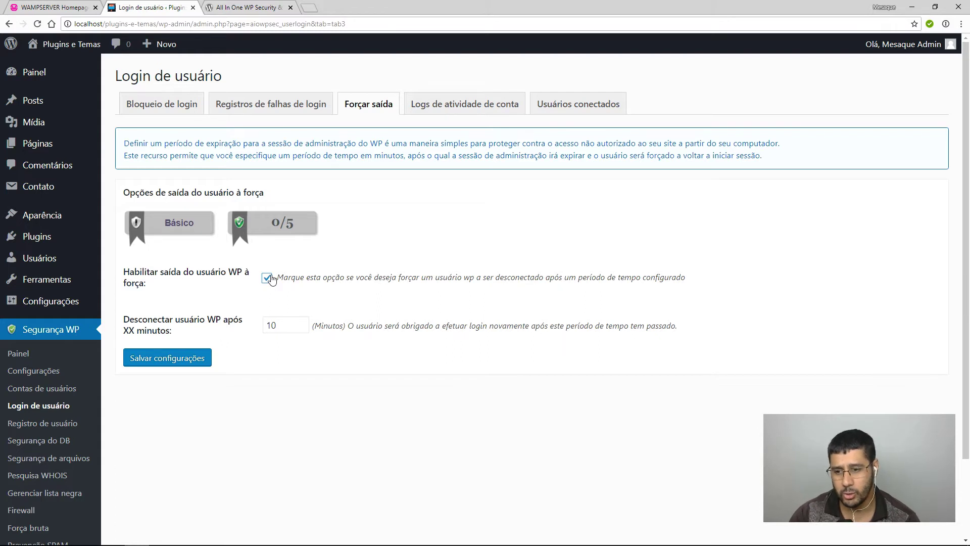
pyautogui.click(267, 278)
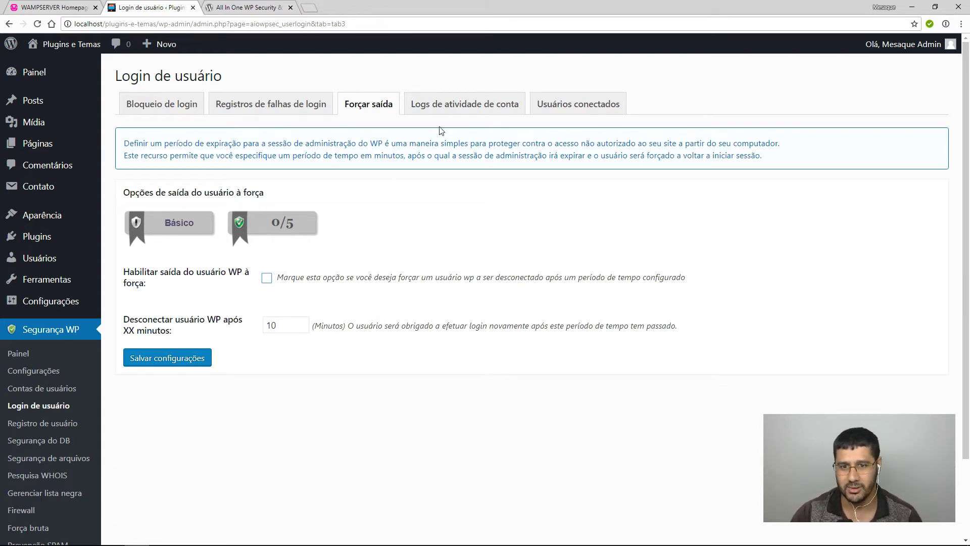
pyautogui.click(487, 107)
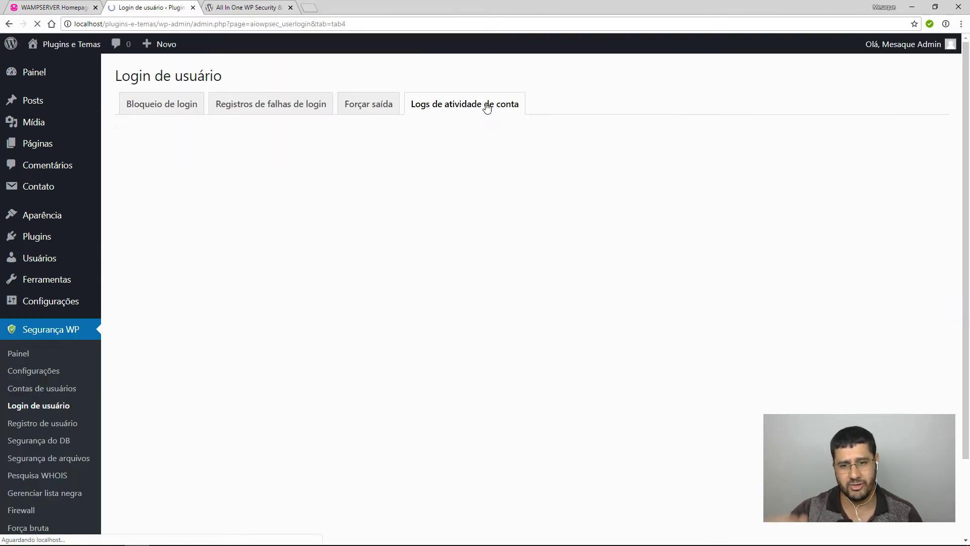
# Inspect the logged-in user on Usuários conectados, then go to Registro de usuário settings.
pyautogui.click(559, 110)
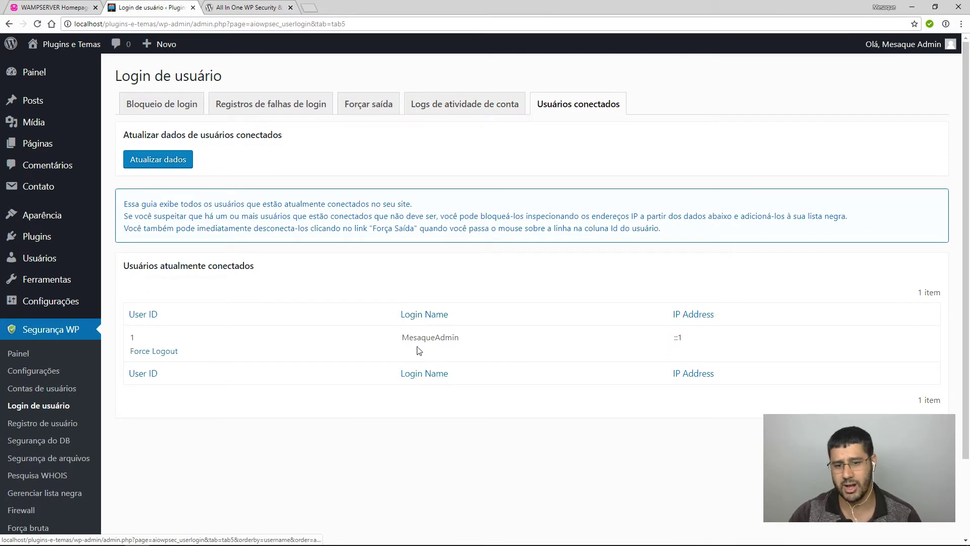
pyautogui.moveTo(401, 338); pyautogui.dragTo(466, 336)
pyautogui.click(552, 452)
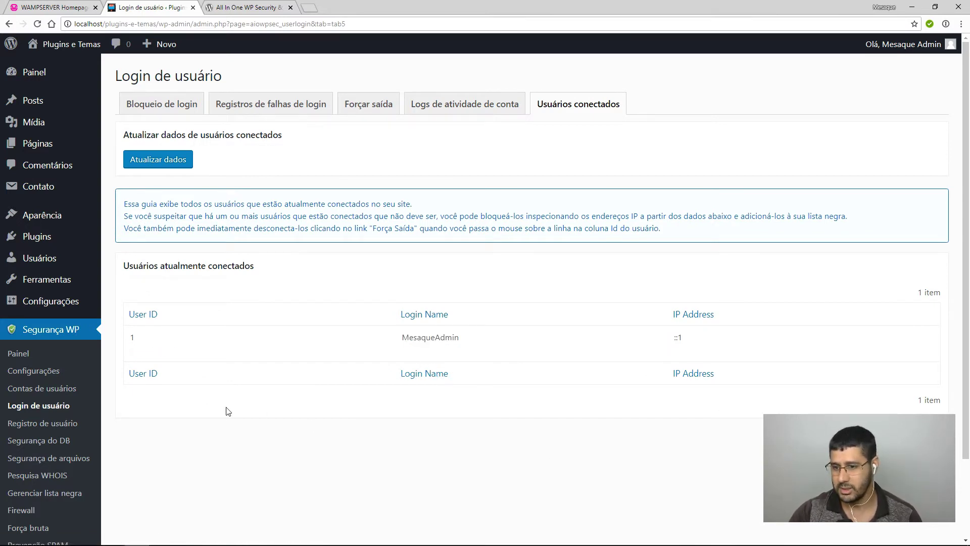
pyautogui.moveTo(413, 359)
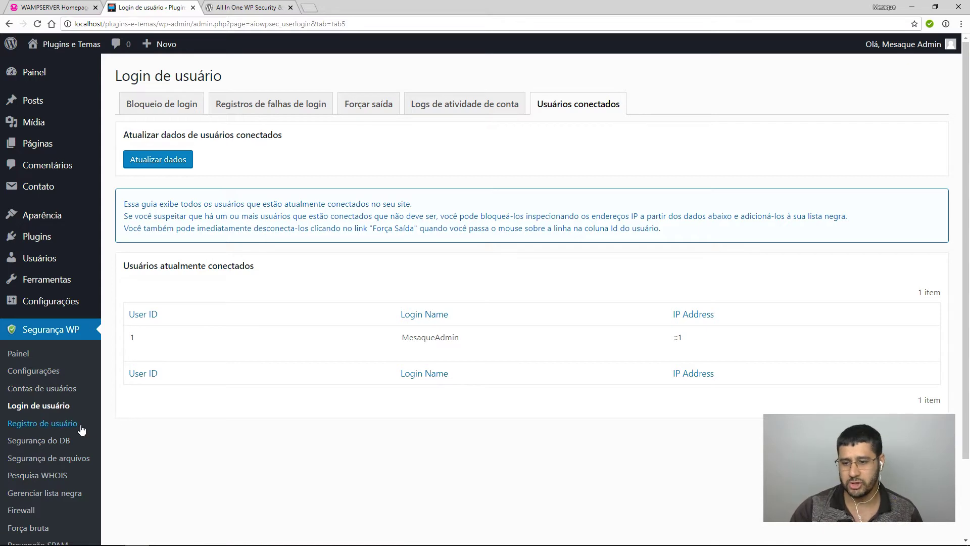
pyautogui.click(58, 426)
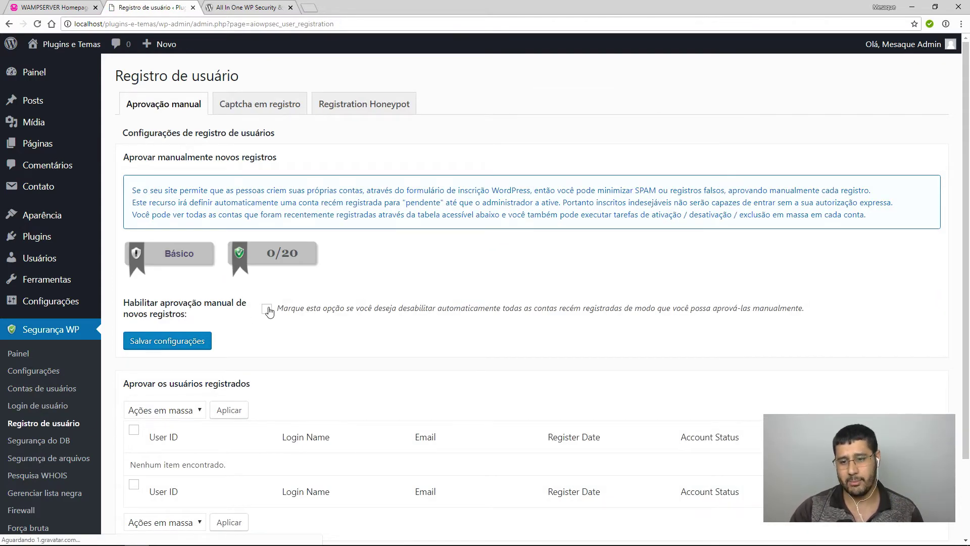
# Tick Habilitar aprovação manual de novos registros and save the settings.
pyautogui.click(267, 309)
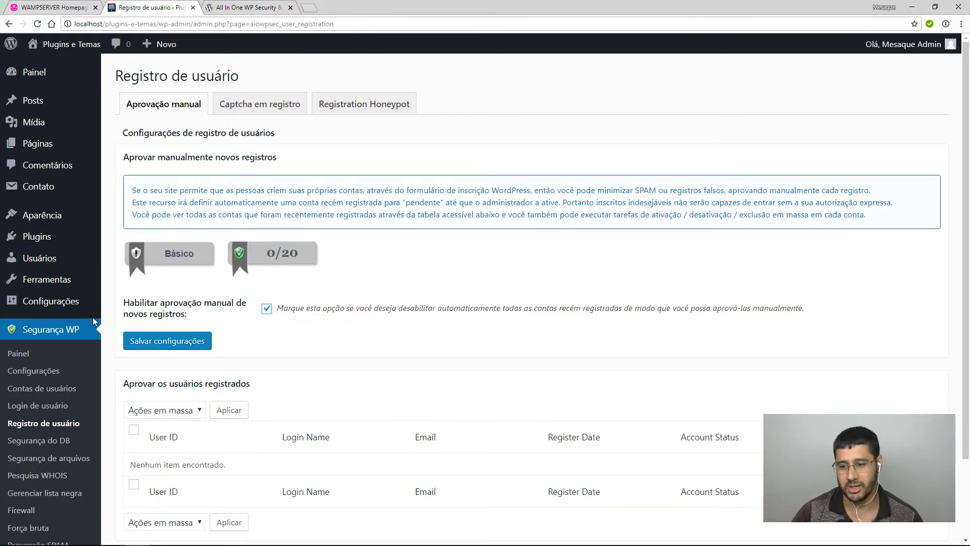
pyautogui.scroll(-1, 75, 368)
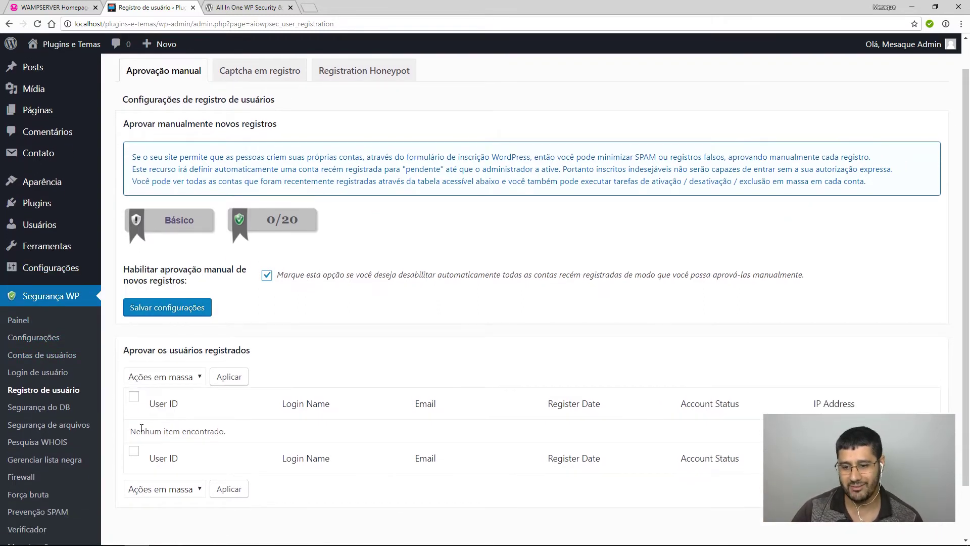
pyautogui.moveTo(130, 431); pyautogui.dragTo(234, 438)
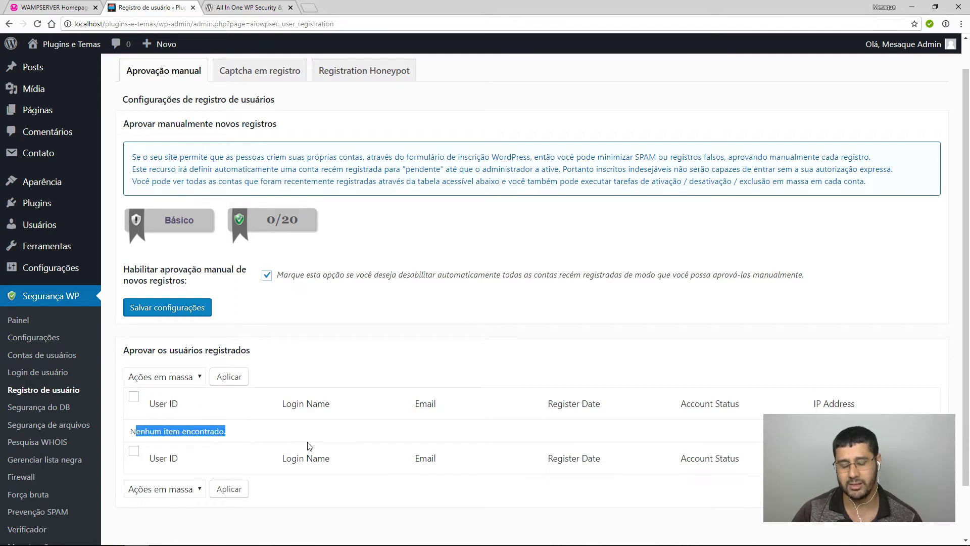
pyautogui.click(315, 438)
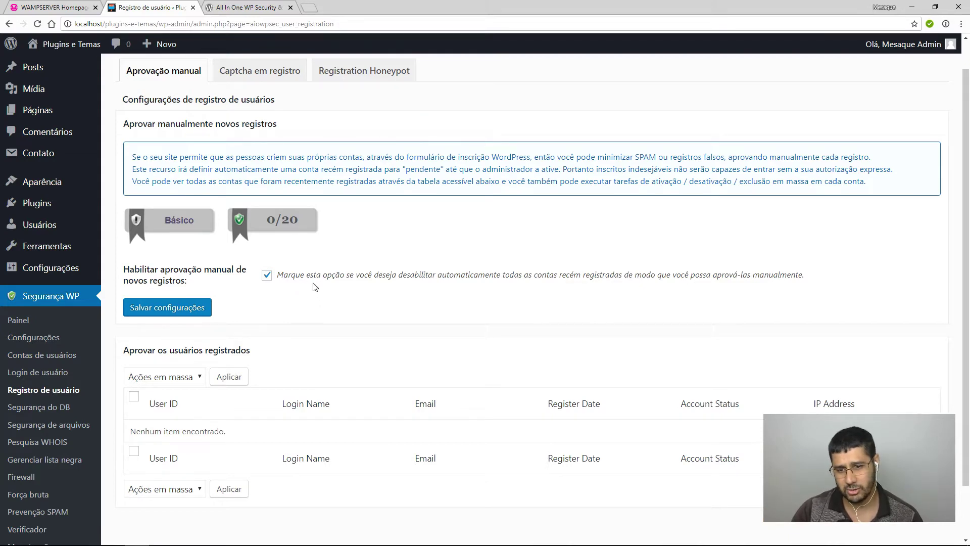
pyautogui.click(194, 307)
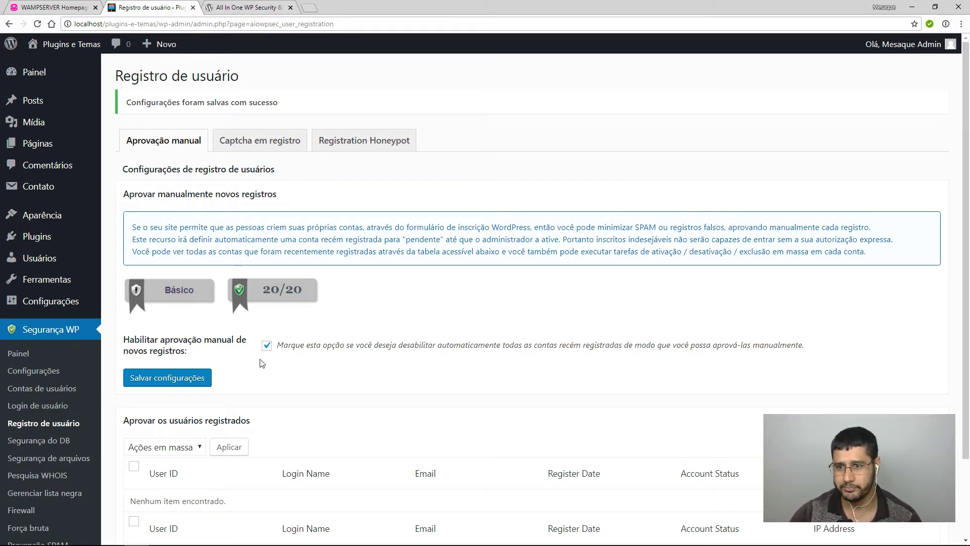
pyautogui.scroll(-2, 283, 368)
pyautogui.scroll(1, 275, 343)
pyautogui.click(187, 377)
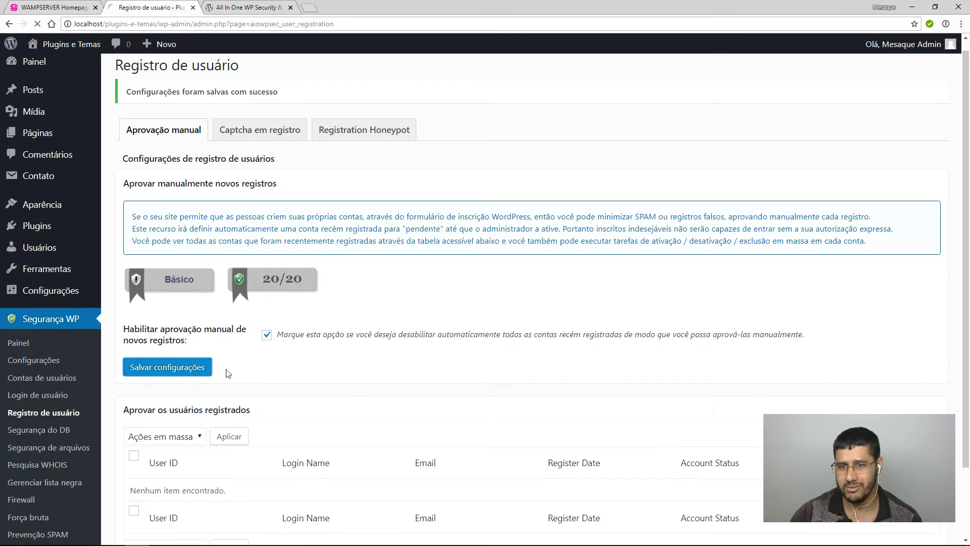
# Tick Habilitar captcha under Captcha em registro and save, then open Registration Honeypot.
pyautogui.click(275, 142)
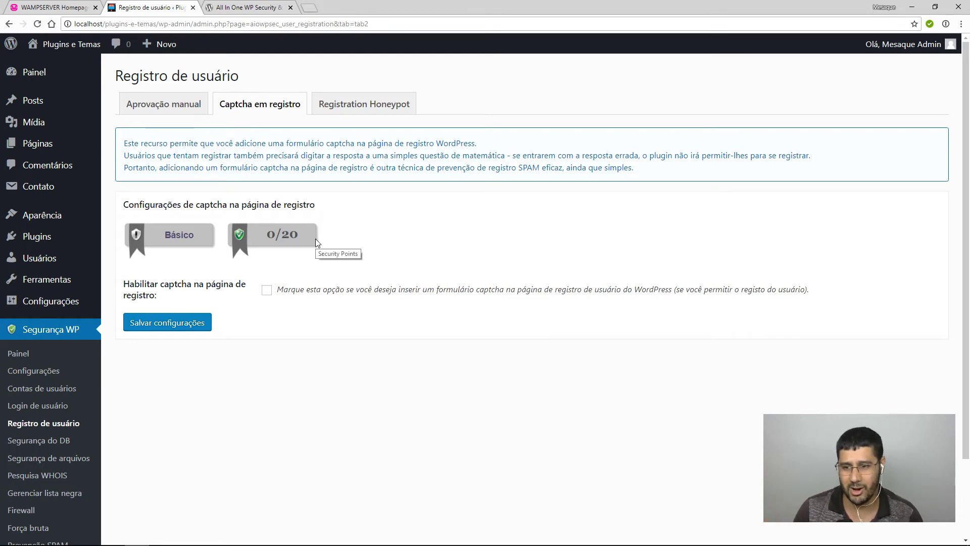
pyautogui.click(266, 291)
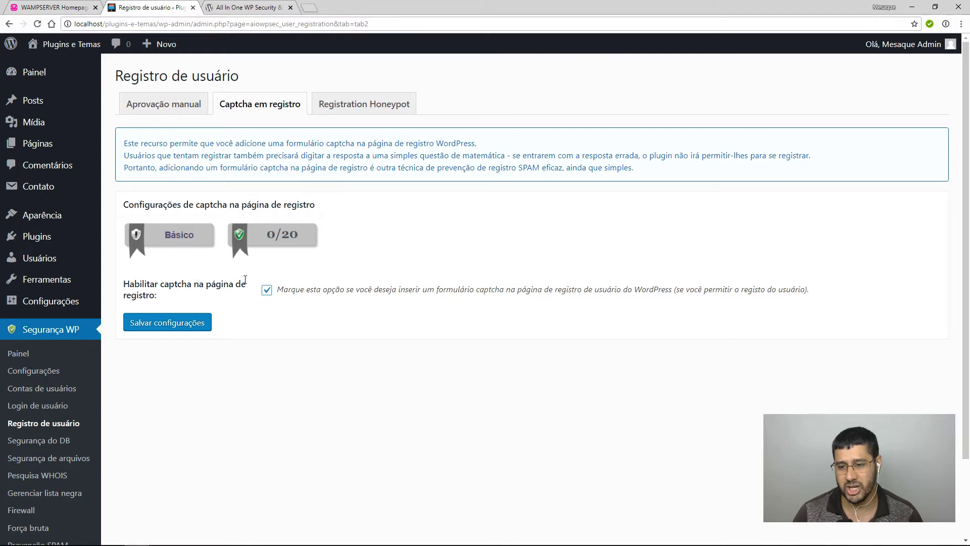
pyautogui.click(198, 322)
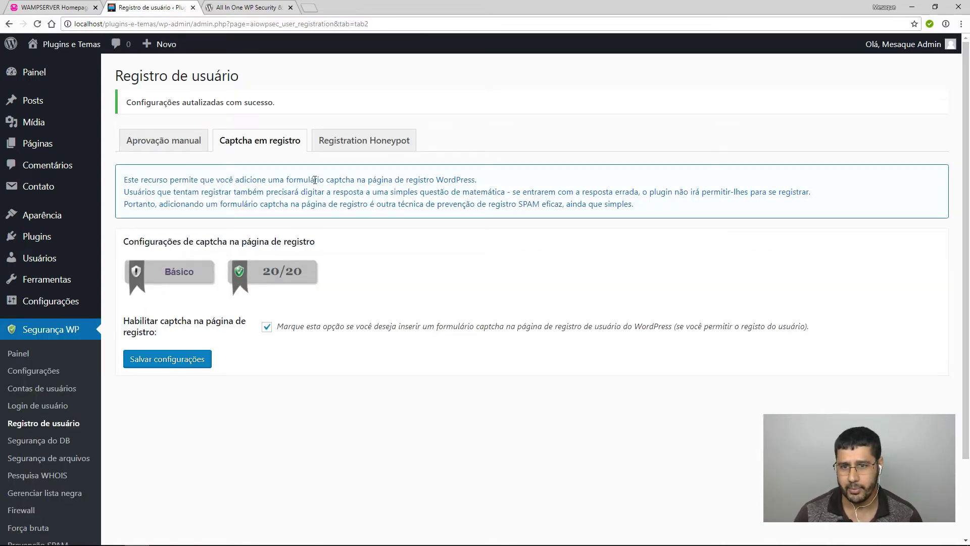
pyautogui.click(340, 146)
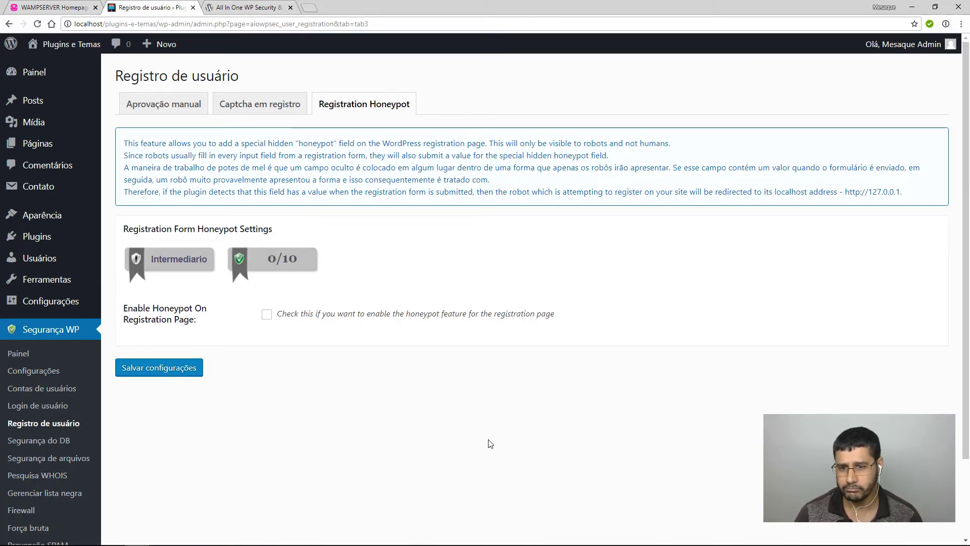
# Tick Enable Honeypot On Registration Page and save, then go to Segurança do DB.
pyautogui.click(266, 314)
pyautogui.click(189, 365)
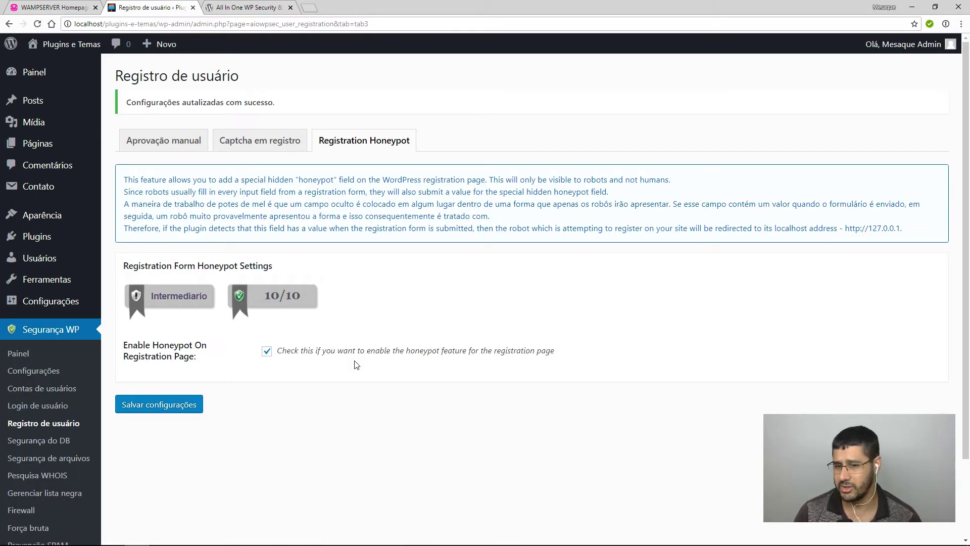
pyautogui.click(67, 439)
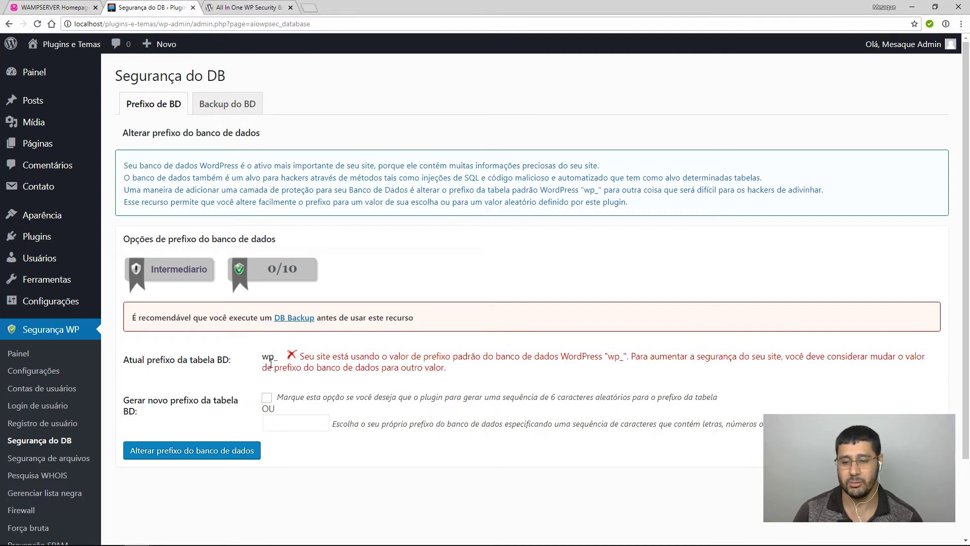
# Inspect the current database table prefix wp_ on the Prefixo de BD form.
pyautogui.moveTo(261, 356); pyautogui.dragTo(279, 356)
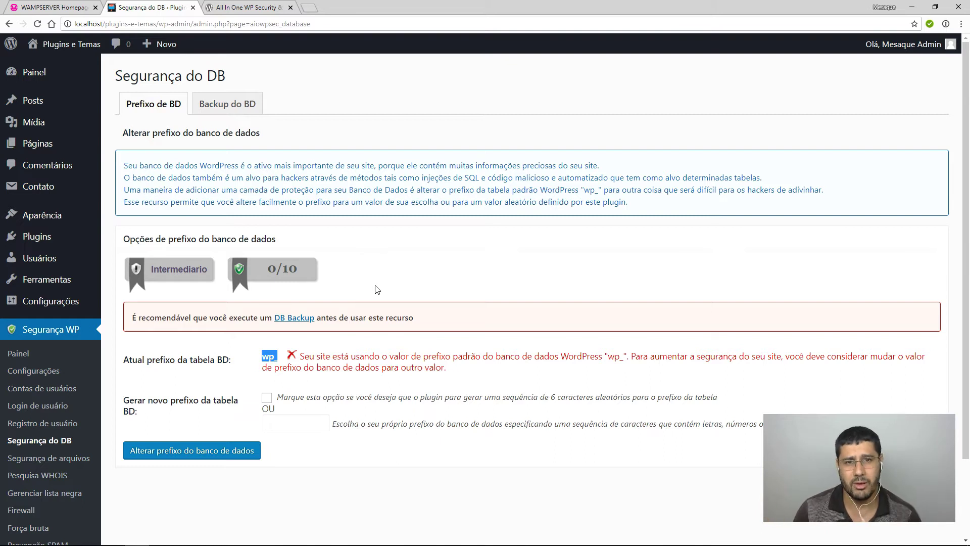
pyautogui.click(329, 389)
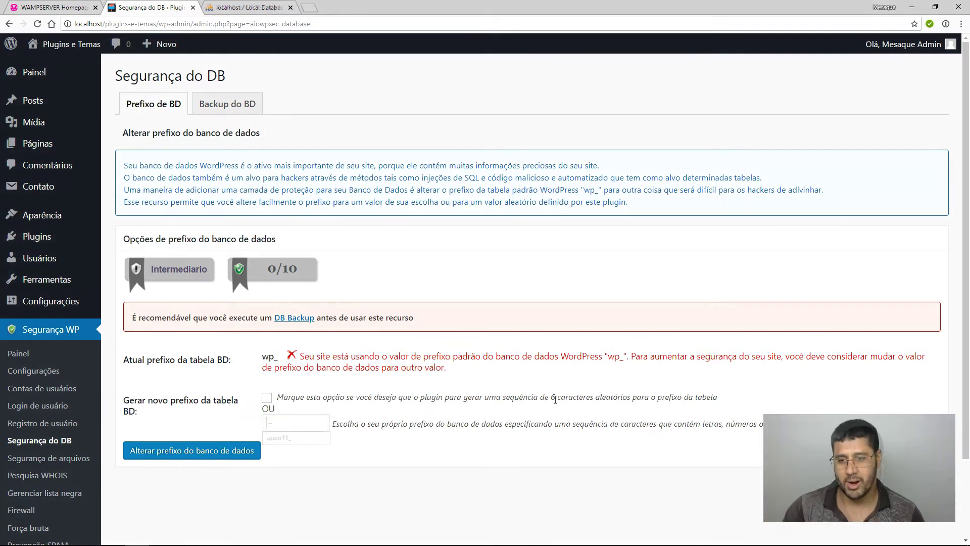
pyautogui.moveTo(262, 357); pyautogui.dragTo(282, 356)
pyautogui.click(292, 435)
# Try the random-prefix option and a custom prefix, then clear both, keeping wp_.
pyautogui.click(266, 398)
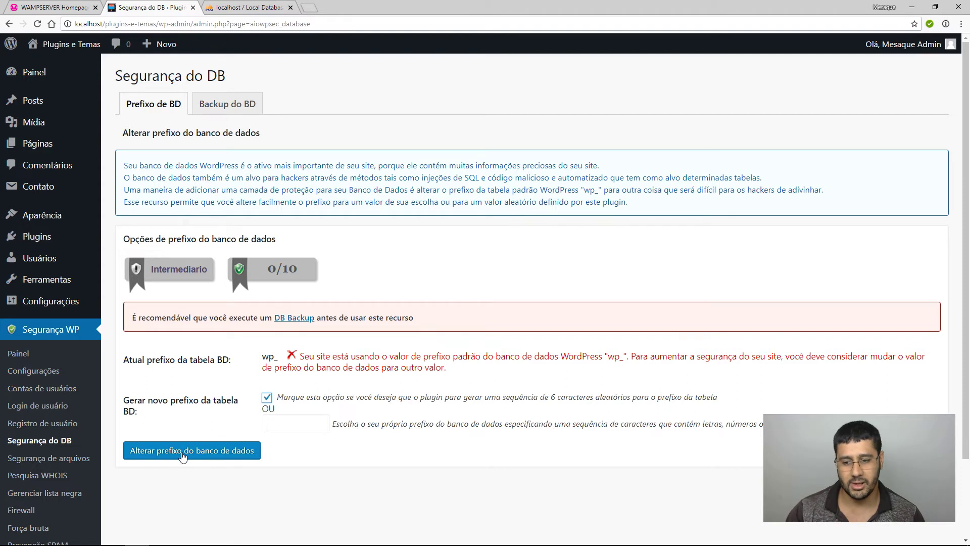
pyautogui.click(266, 397)
pyautogui.click(273, 420)
pyautogui.write('rgadfdsfd')
pyautogui.doubleClick(286, 422)
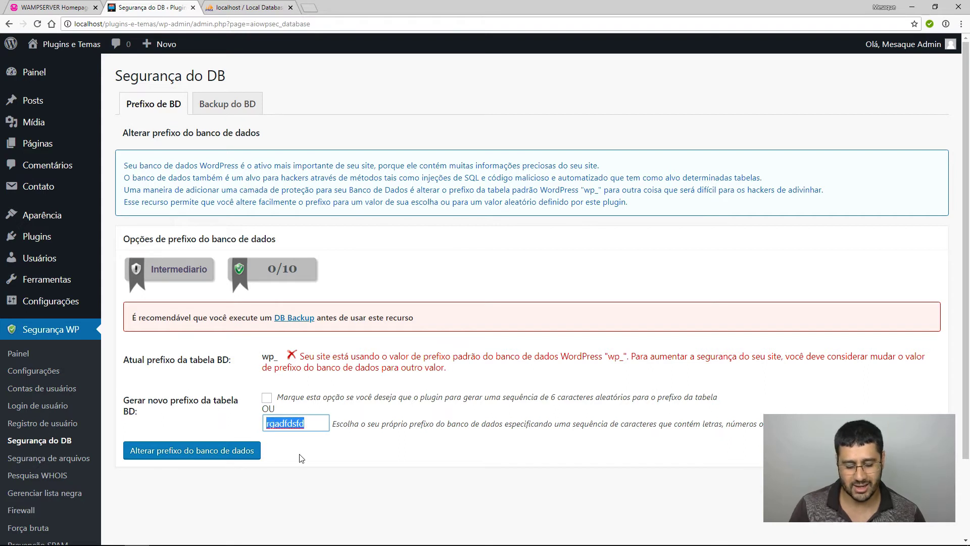
pyautogui.press('BackSpace')
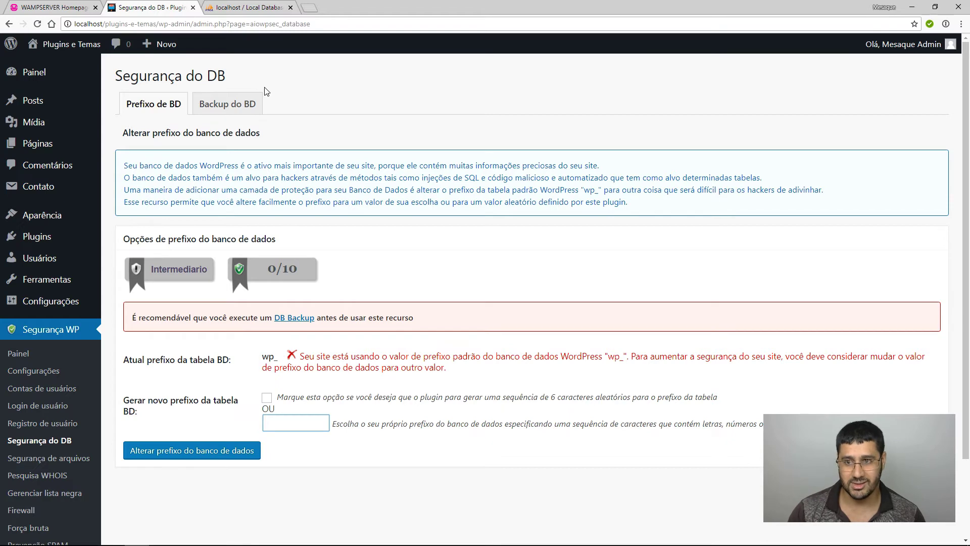
pyautogui.click(229, 105)
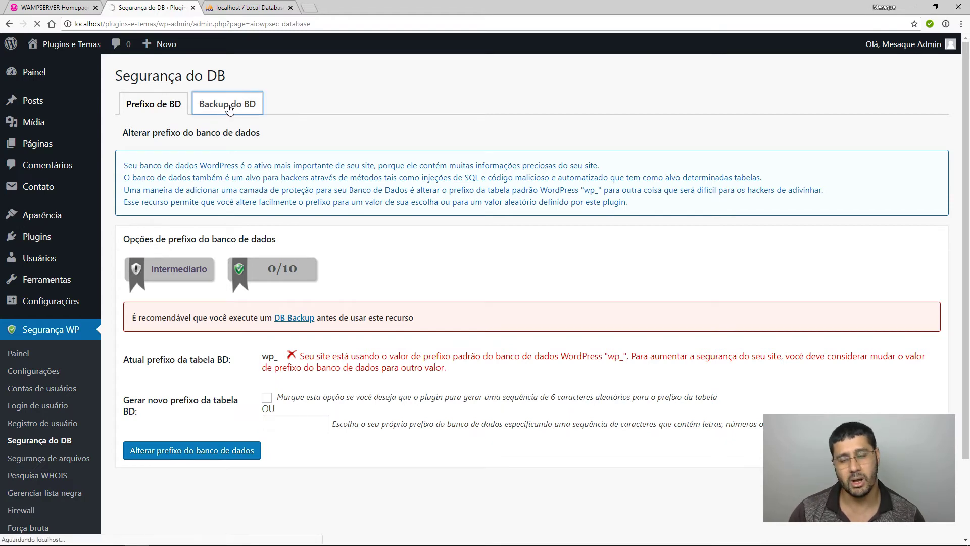
# Schedule automatic backups every 1 week keeping 3 files, e-mailing off, and save.
pyautogui.click(267, 314)
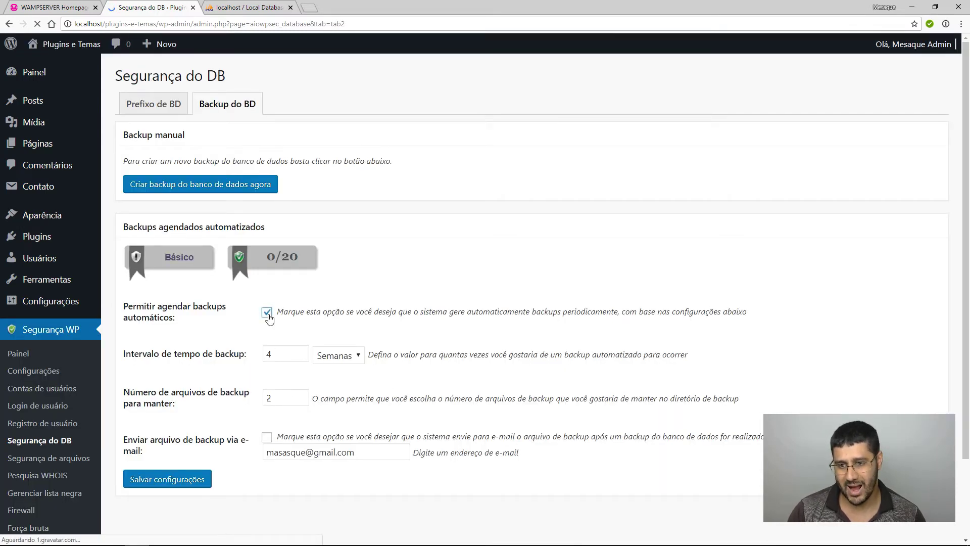
pyautogui.doubleClick(268, 354)
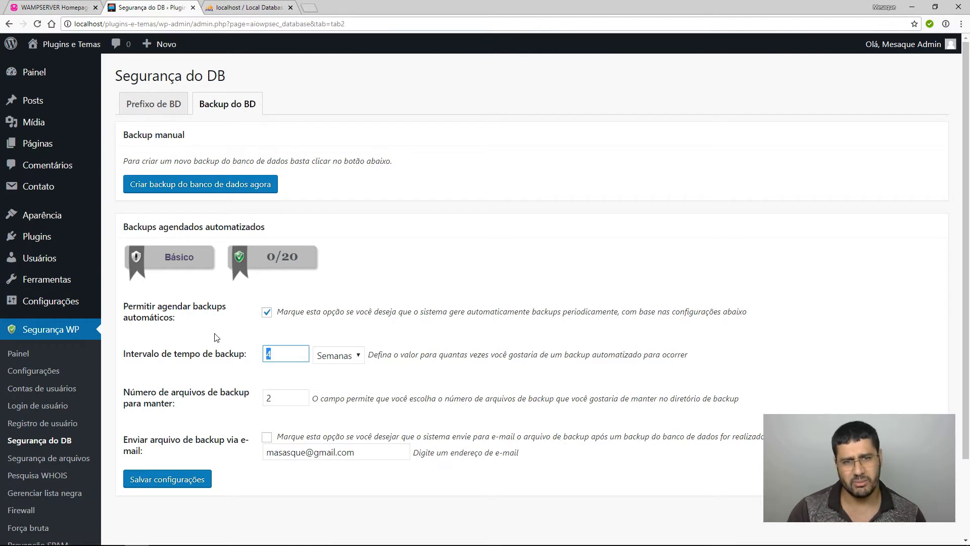
pyautogui.write('1')
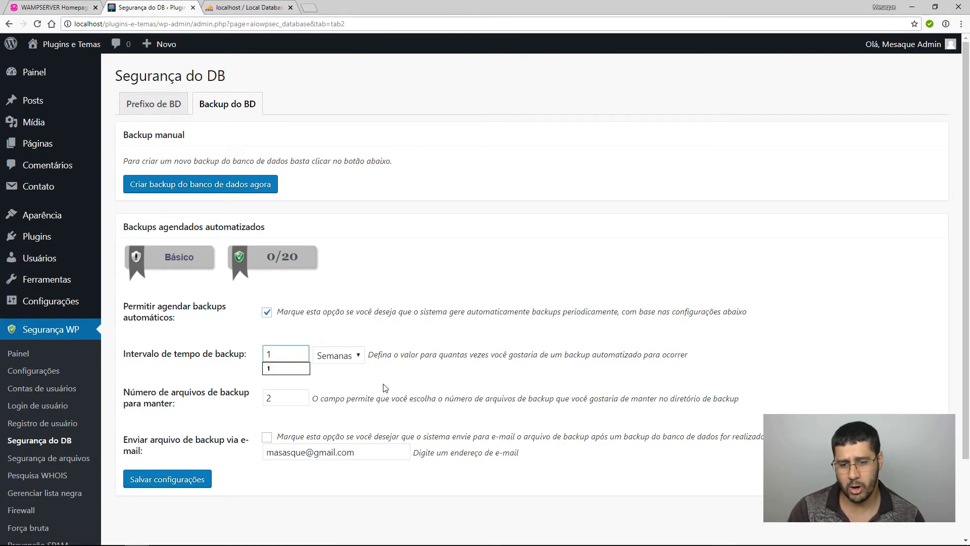
pyautogui.click(433, 509)
pyautogui.doubleClick(269, 398)
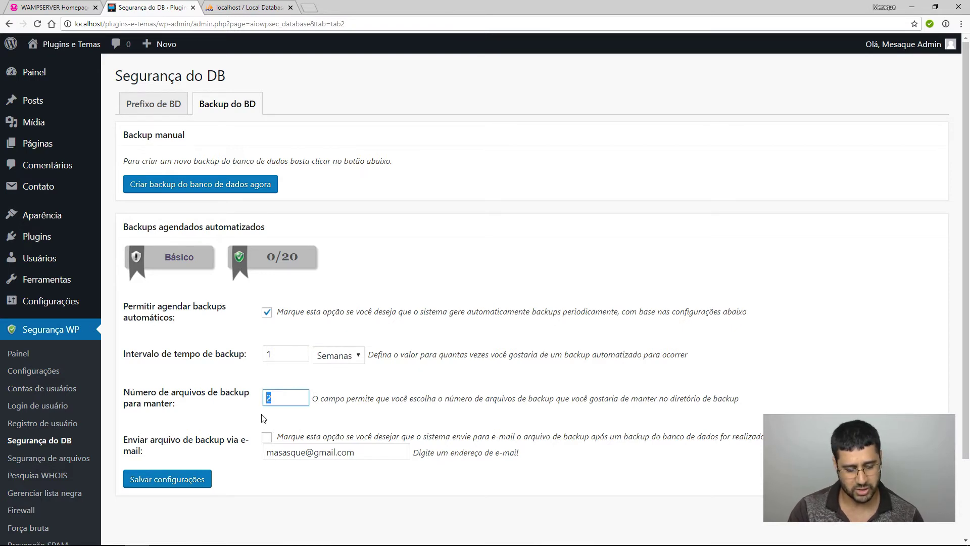
pyautogui.write('3')
pyautogui.click(450, 515)
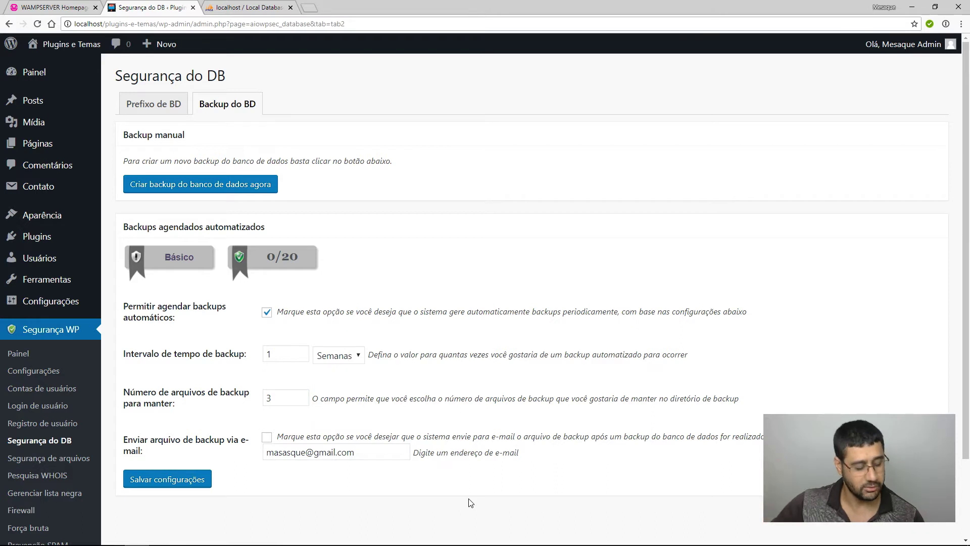
pyautogui.moveTo(470, 543)
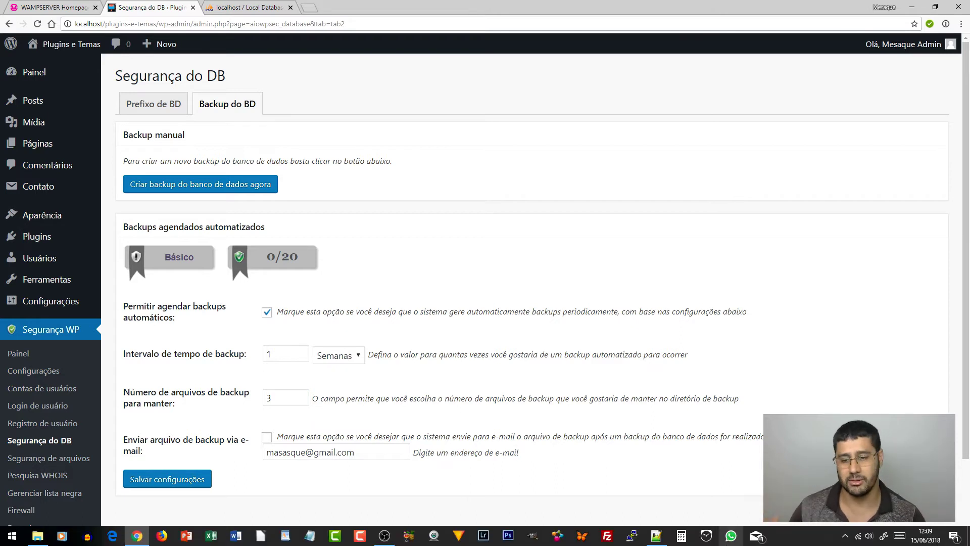
pyautogui.click(270, 398)
pyautogui.click(309, 501)
pyautogui.click(268, 439)
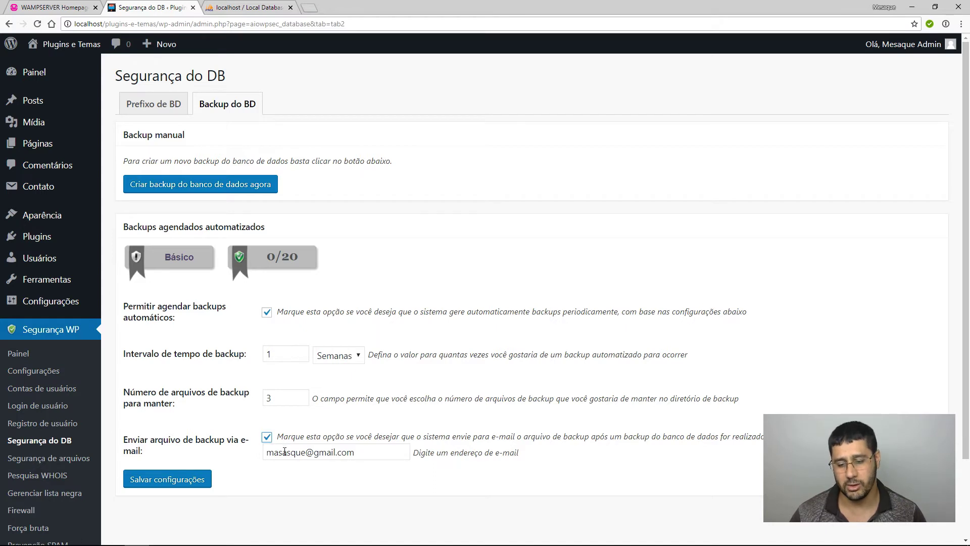
pyautogui.click(286, 437)
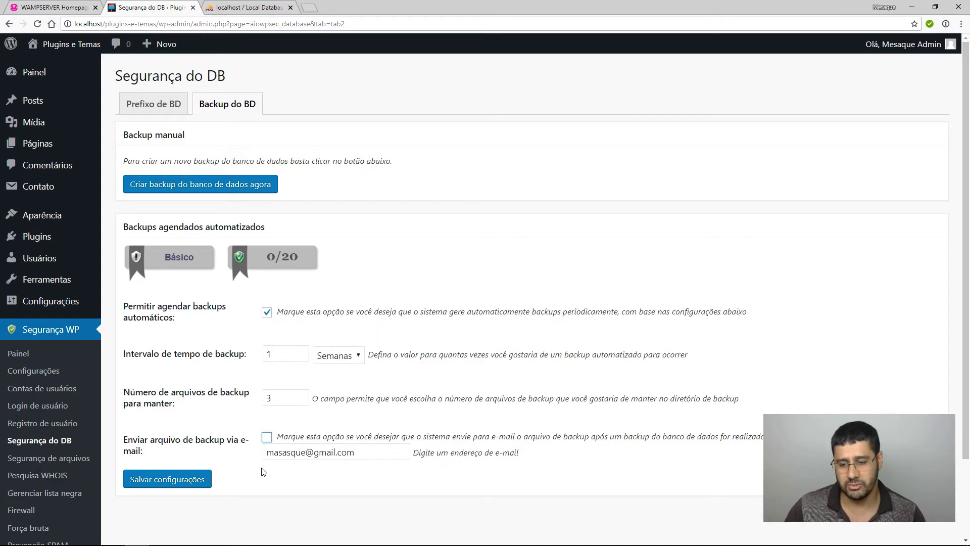
pyautogui.click(191, 486)
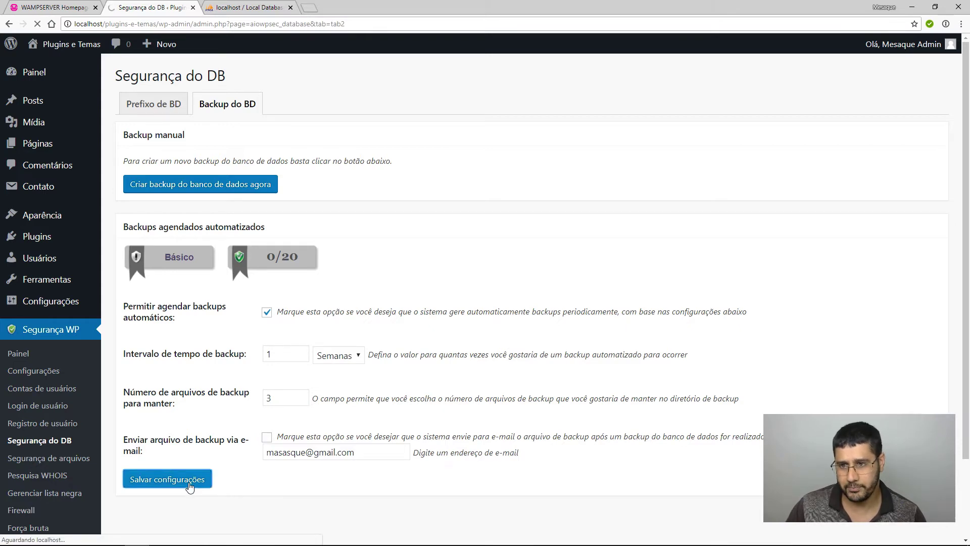
# Create a database backup now and review its .zip file path and 20/20 score.
pyautogui.click(205, 223)
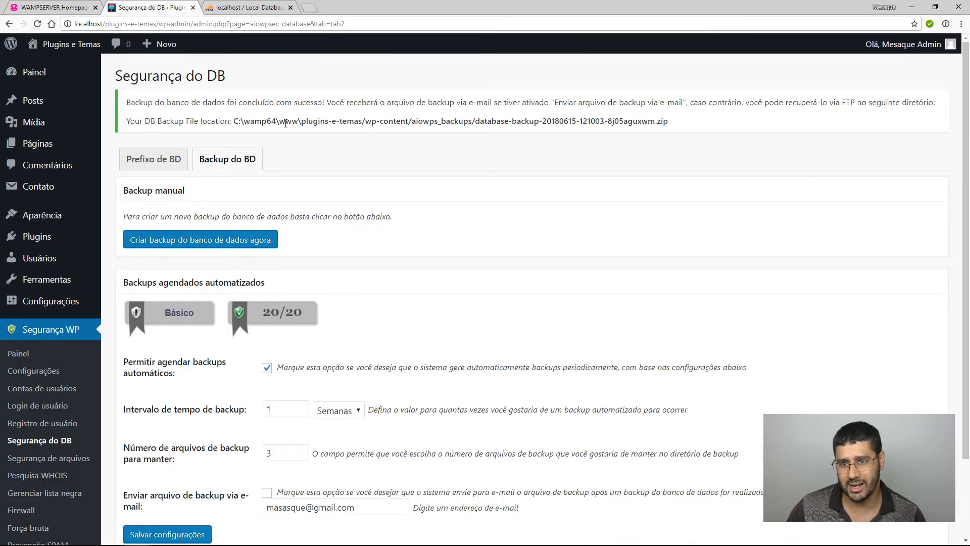
pyautogui.moveTo(247, 120); pyautogui.dragTo(284, 123)
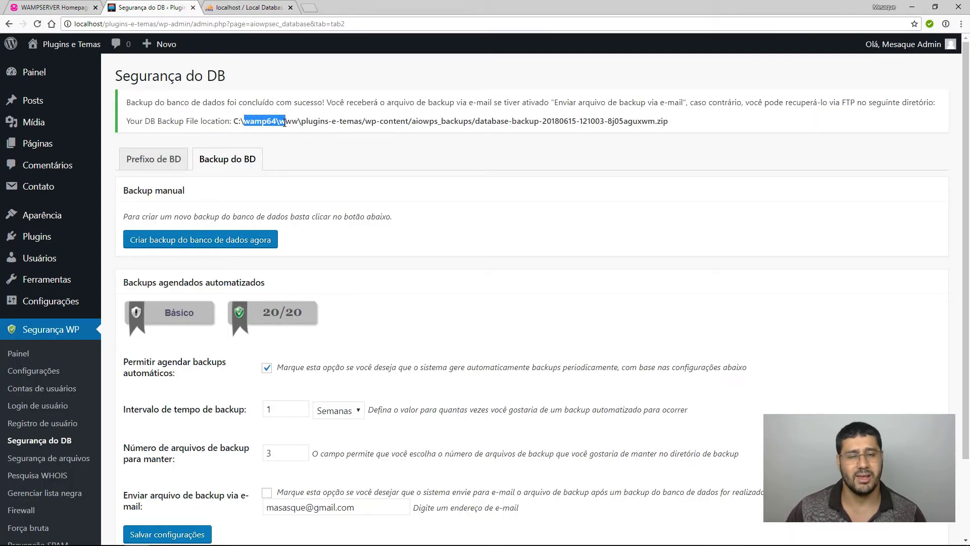
pyautogui.click(303, 123)
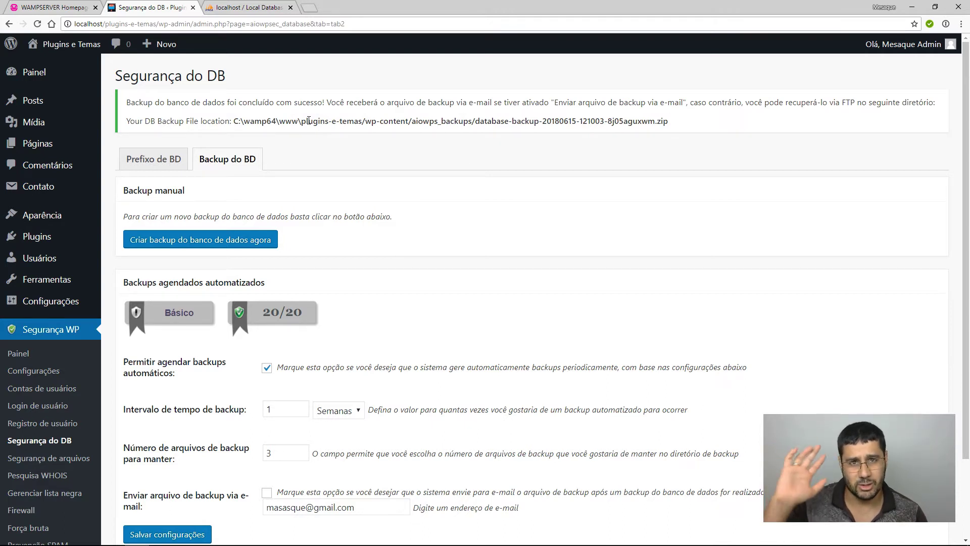
pyautogui.moveTo(369, 122); pyautogui.dragTo(676, 124)
pyautogui.click(429, 152)
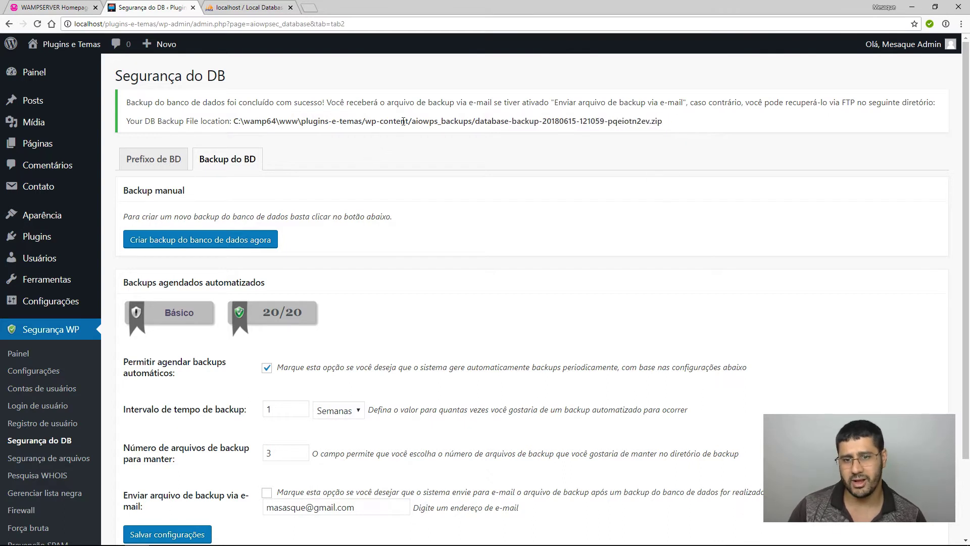
pyautogui.moveTo(423, 121); pyautogui.dragTo(699, 126)
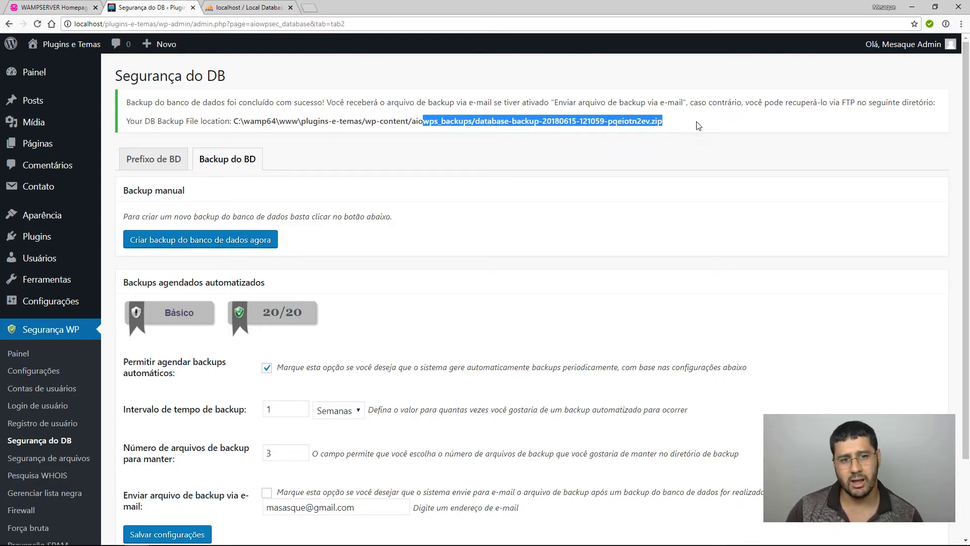
pyautogui.click(588, 168)
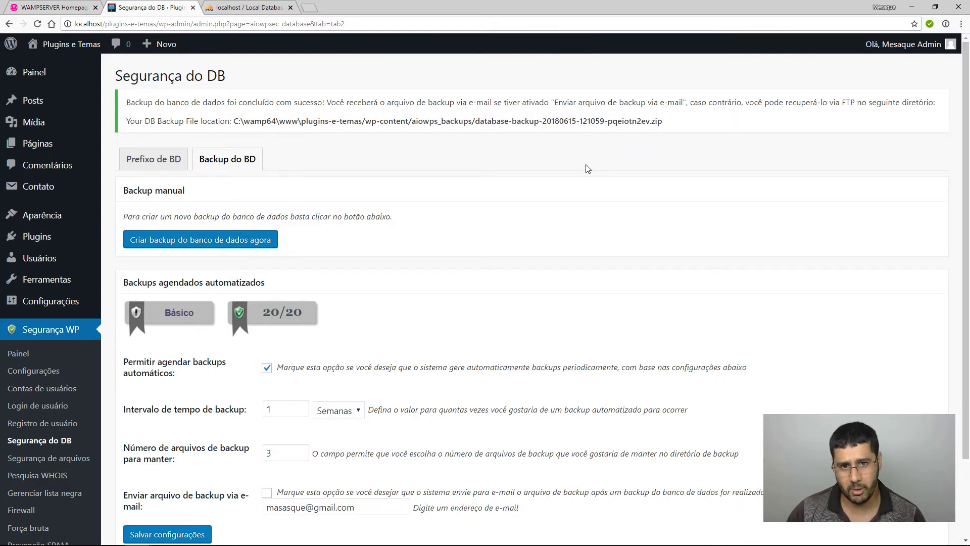
pyautogui.moveTo(650, 122); pyautogui.dragTo(666, 123)
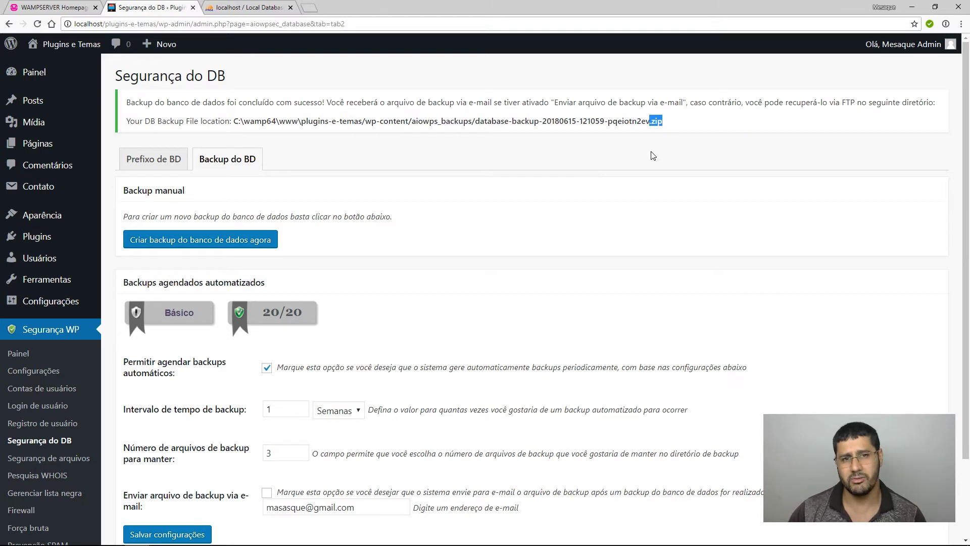
pyautogui.click(611, 211)
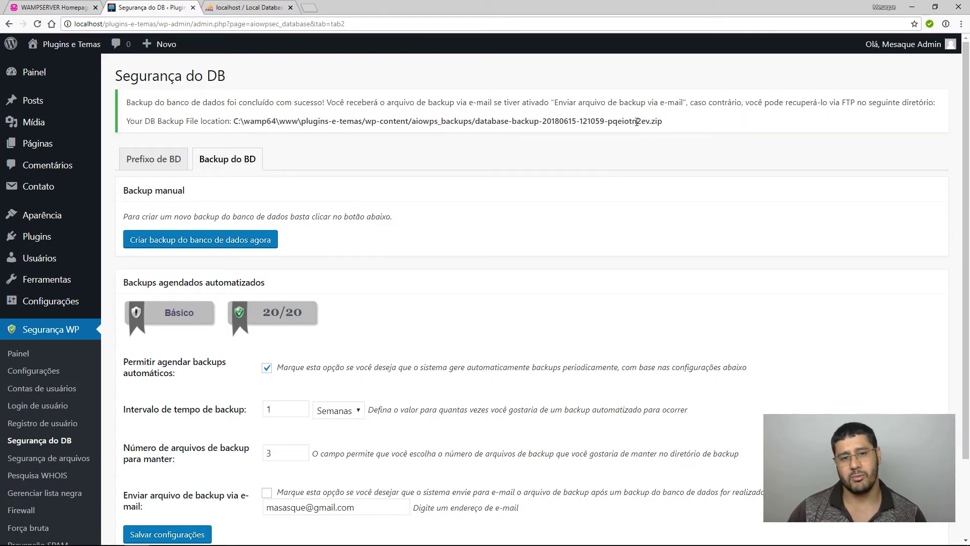
pyautogui.moveTo(649, 121); pyautogui.dragTo(664, 122)
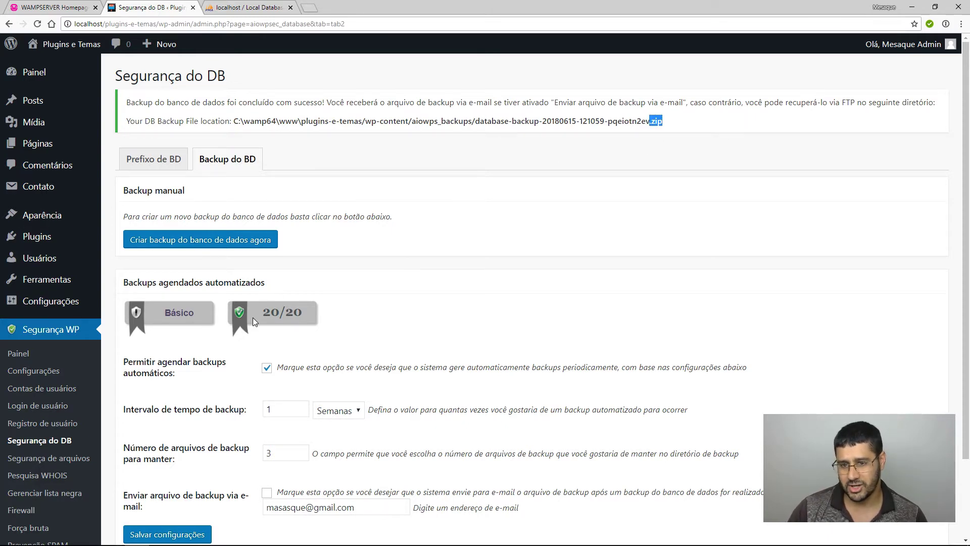
pyautogui.moveTo(253, 315); pyautogui.dragTo(344, 316)
pyautogui.click(177, 166)
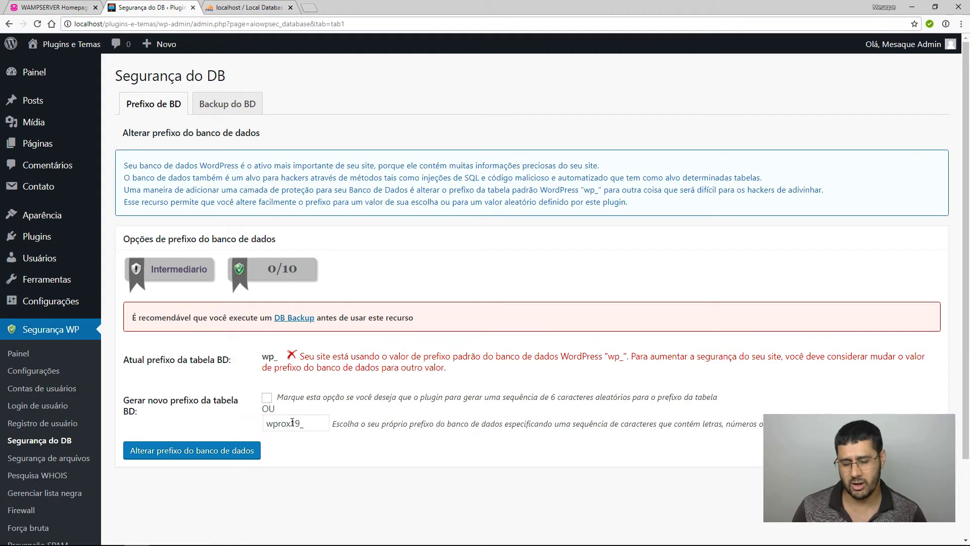
# Review the suggested table prefix and 0/10 score unchanged, then open Segurança de arquivos.
pyautogui.doubleClick(294, 424)
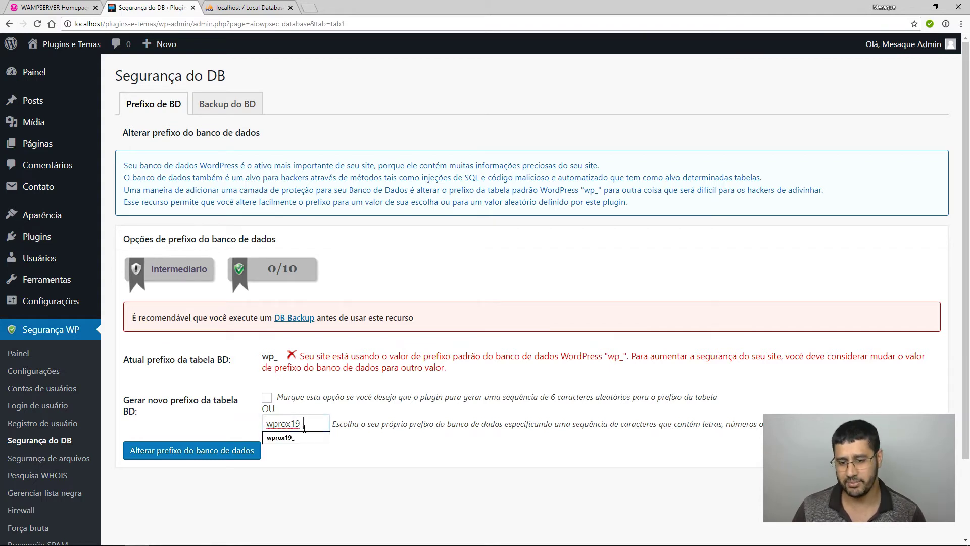
pyautogui.click(255, 450)
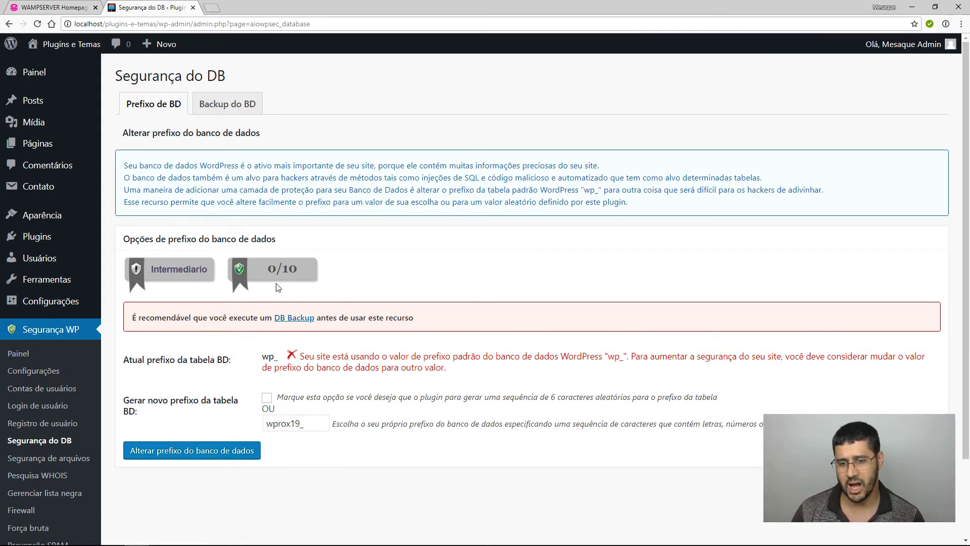
pyautogui.moveTo(270, 270); pyautogui.dragTo(298, 268)
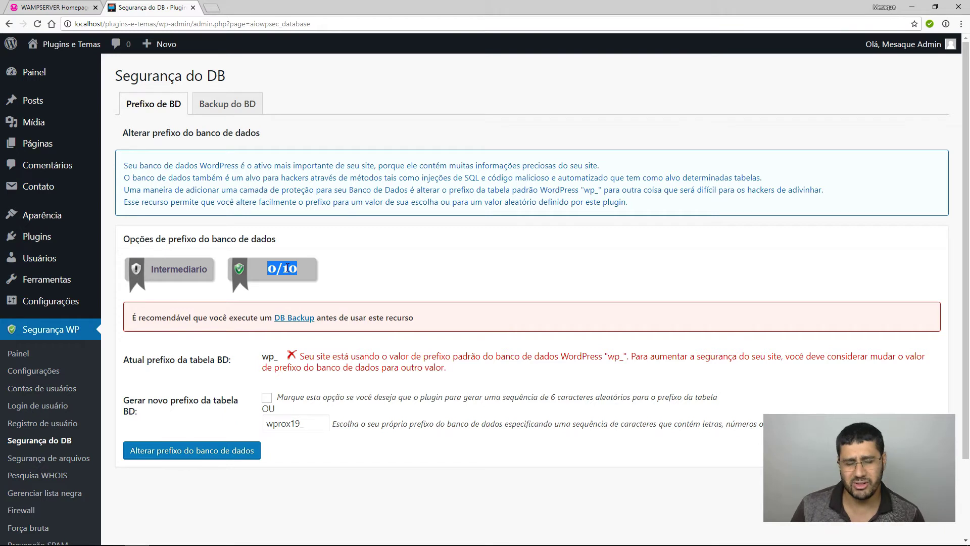
pyautogui.click(289, 273)
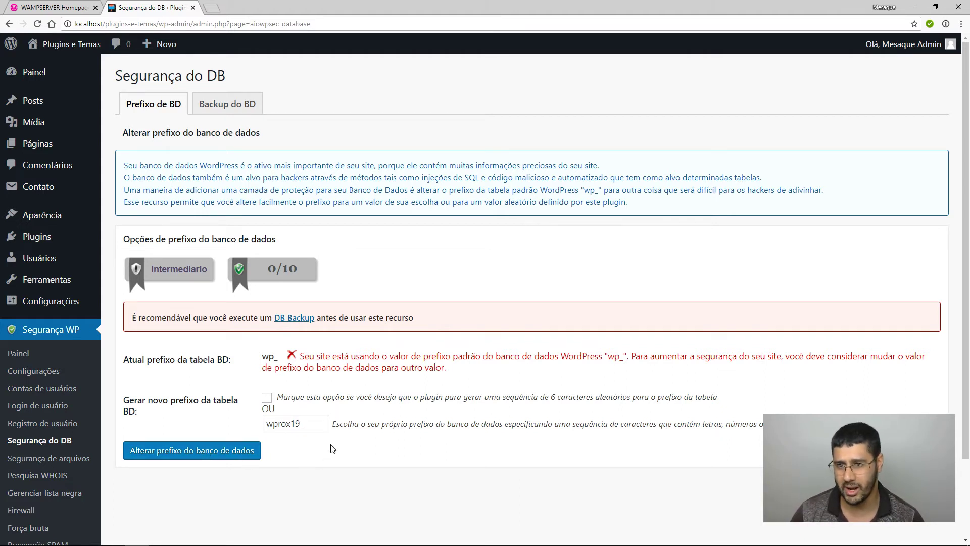
pyautogui.click(43, 460)
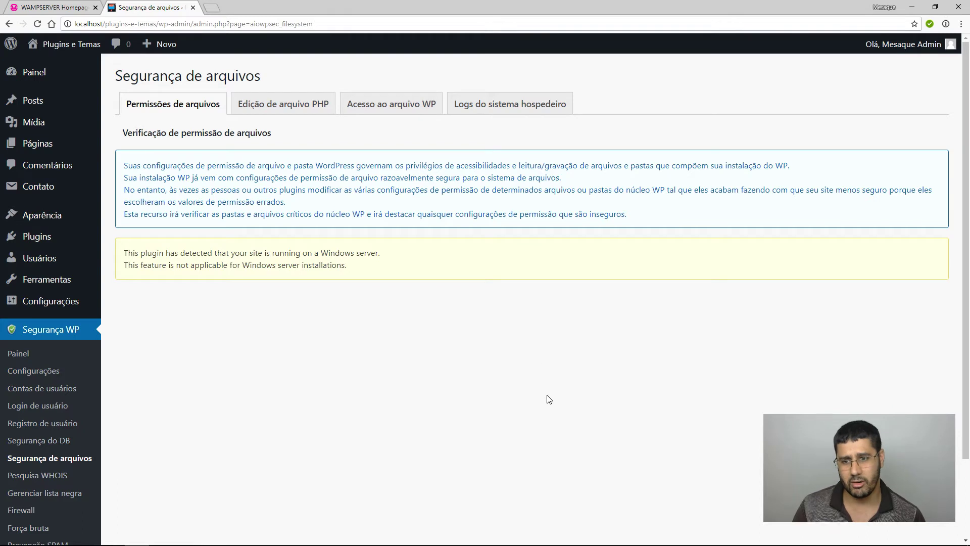
pyautogui.moveTo(277, 254); pyautogui.dragTo(395, 257)
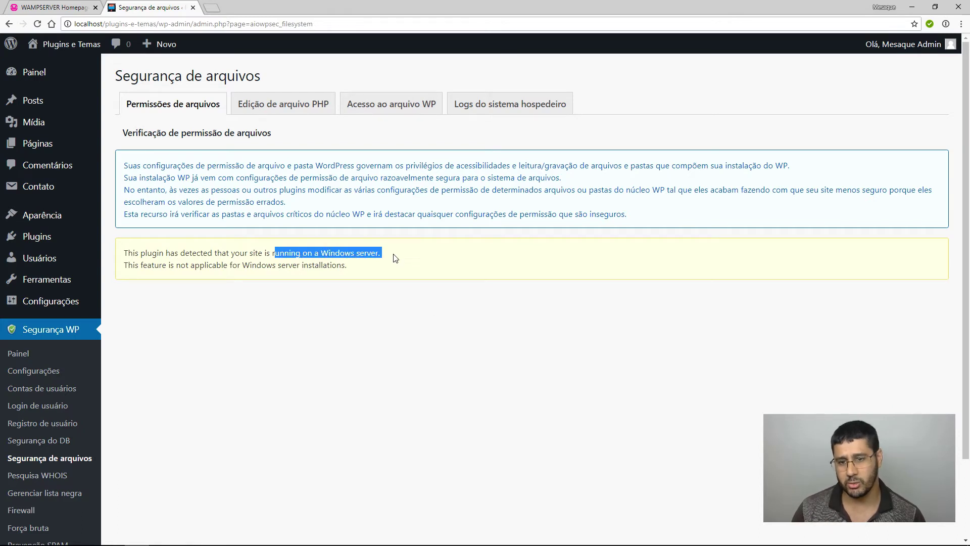
pyautogui.click(425, 320)
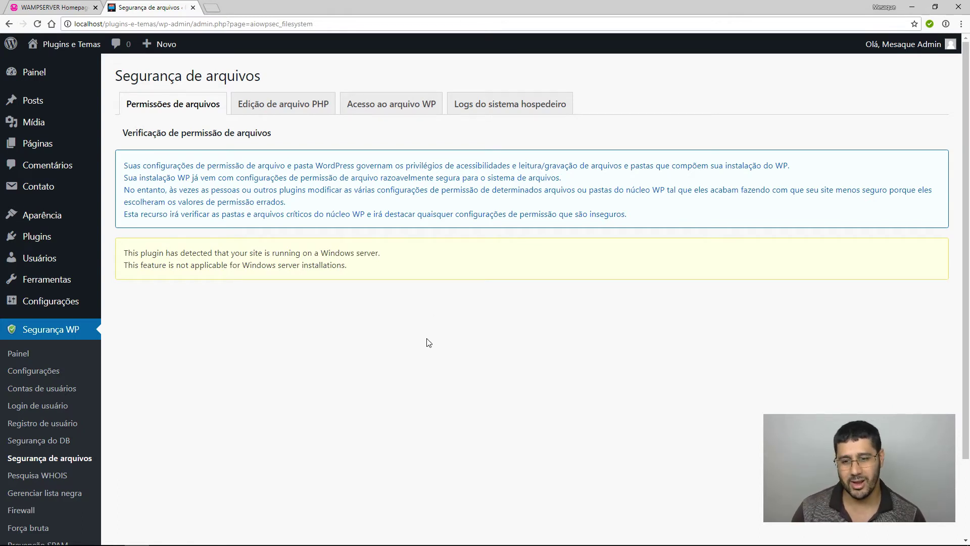
# Tick then untick Desativar a capacidade para editar arquivos PHP, leaving PHP editing allowed.
pyautogui.click(280, 109)
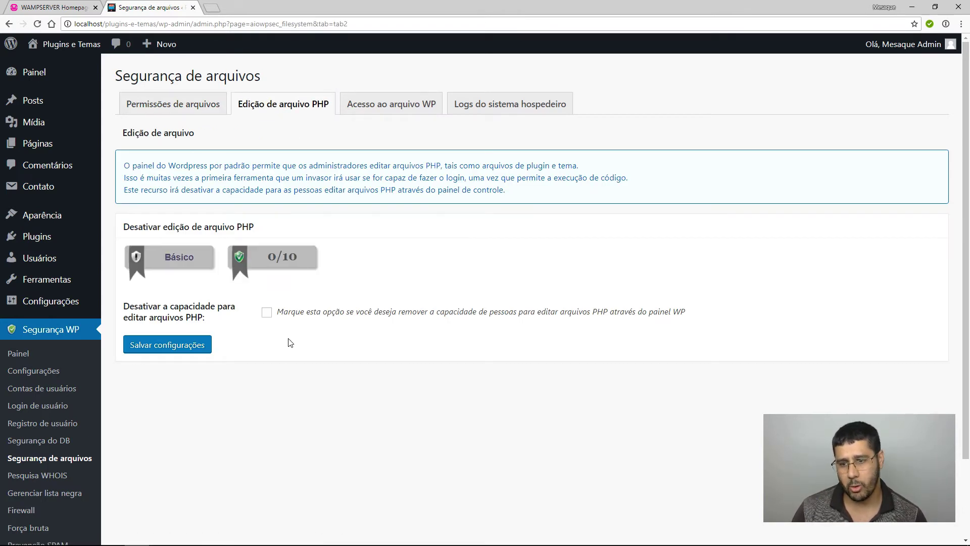
pyautogui.click(266, 313)
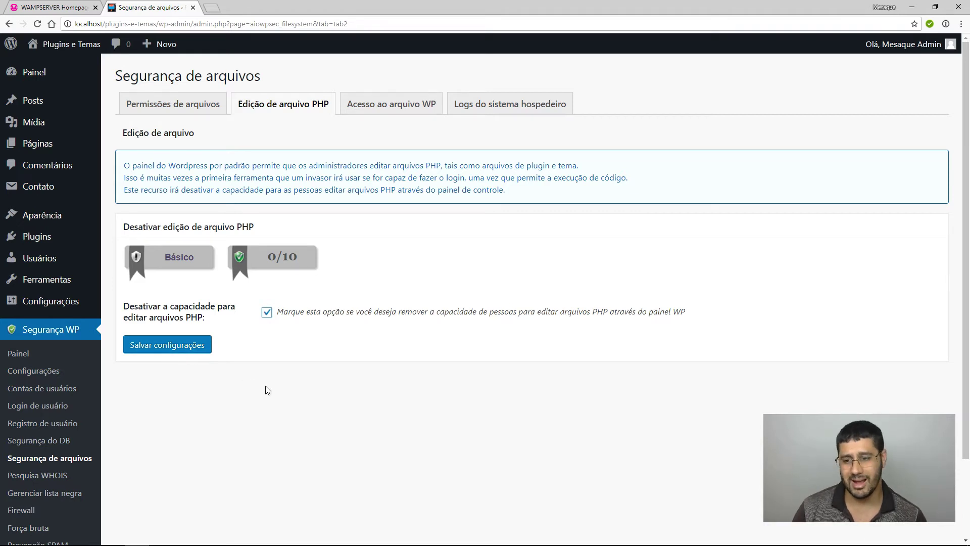
pyautogui.moveTo(19, 210)
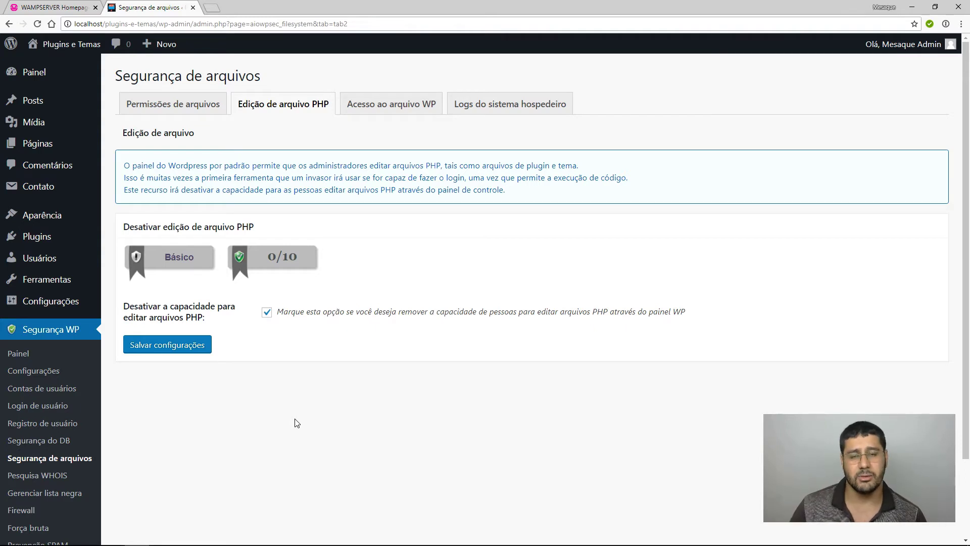
pyautogui.click(266, 313)
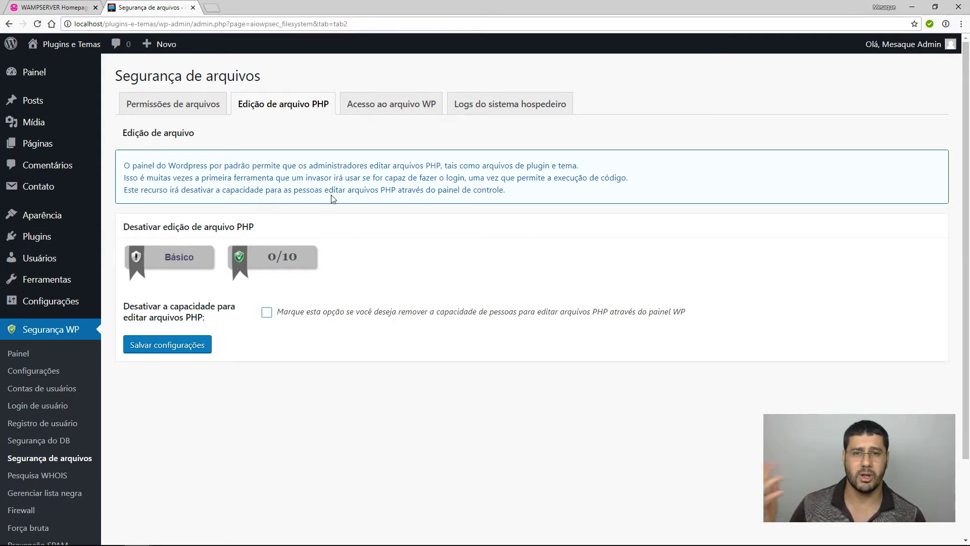
pyautogui.click(376, 108)
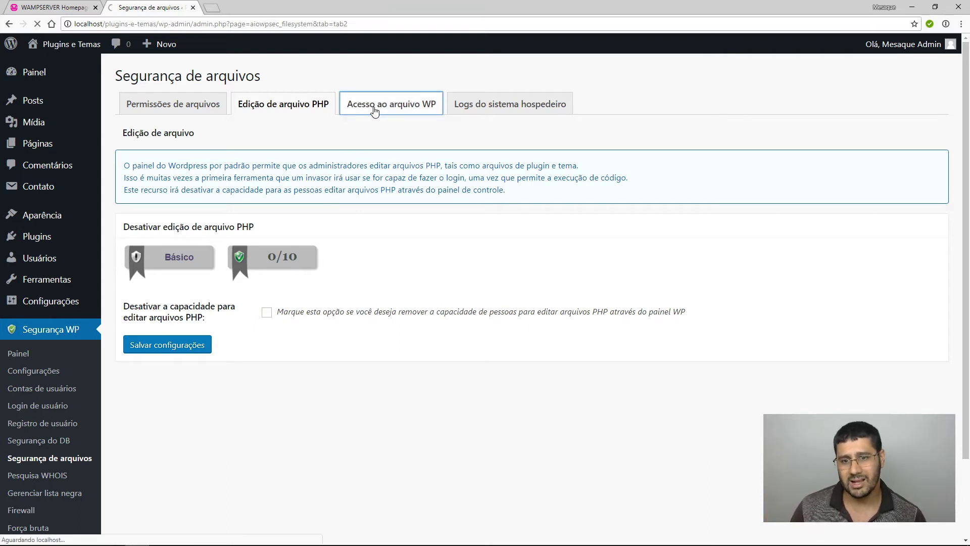
# Block access to default WordPress install files and save, then open Logs do sistema hospedeiro.
pyautogui.click(266, 308)
pyautogui.click(182, 340)
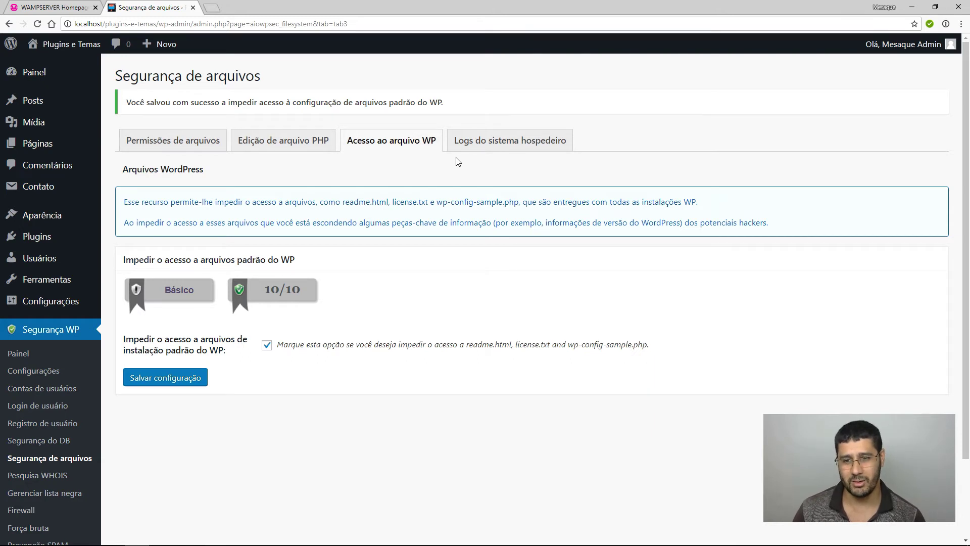
pyautogui.moveTo(485, 201); pyautogui.dragTo(597, 223)
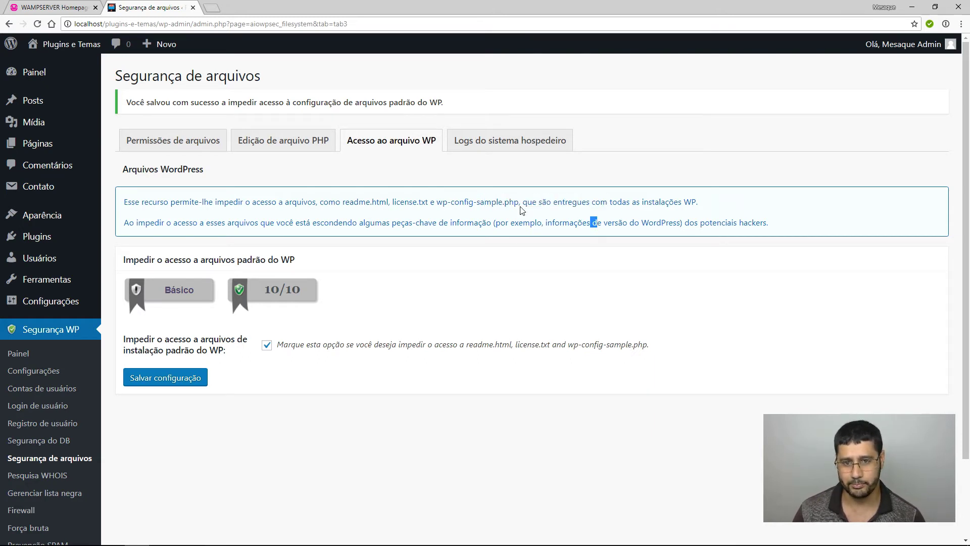
pyautogui.moveTo(447, 201); pyautogui.dragTo(505, 201)
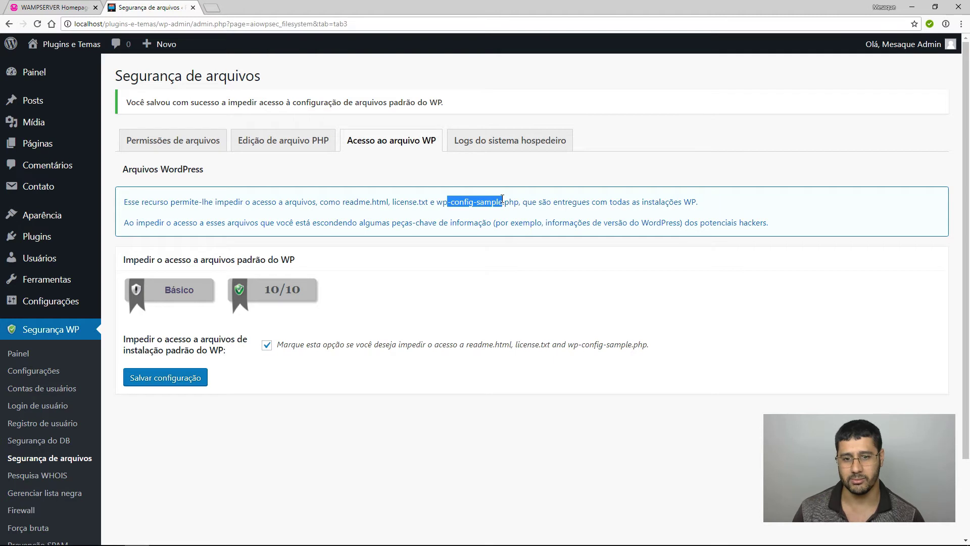
pyautogui.click(523, 244)
pyautogui.click(491, 149)
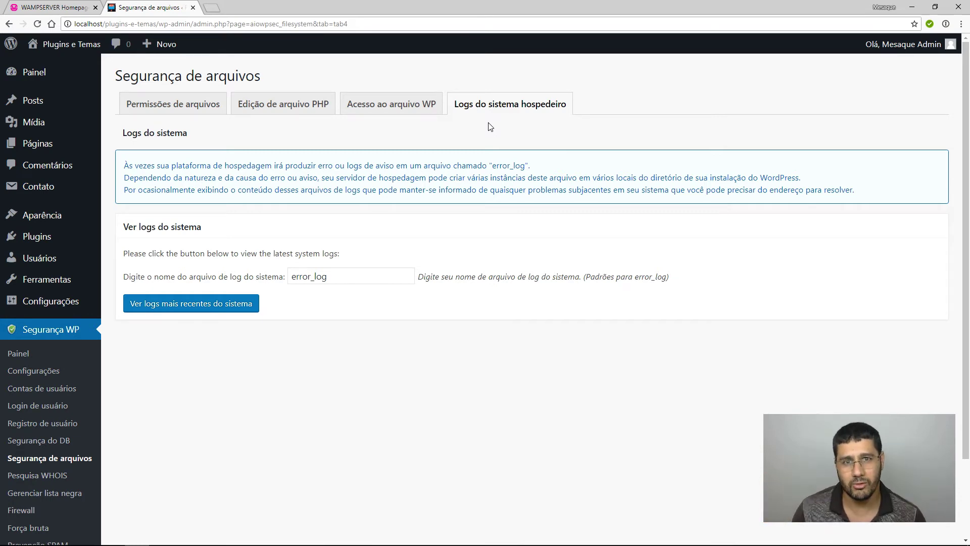
# Select the error_log file name, then go via Pesquisa WHOIS to Gerenciar lista negra.
pyautogui.doubleClick(354, 277)
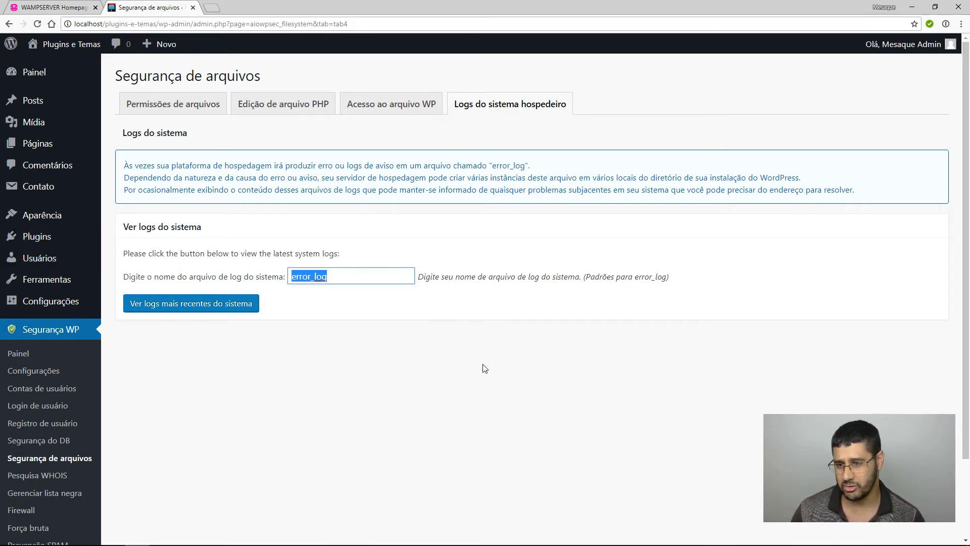
pyautogui.scroll(-2, 51, 419)
pyautogui.click(37, 382)
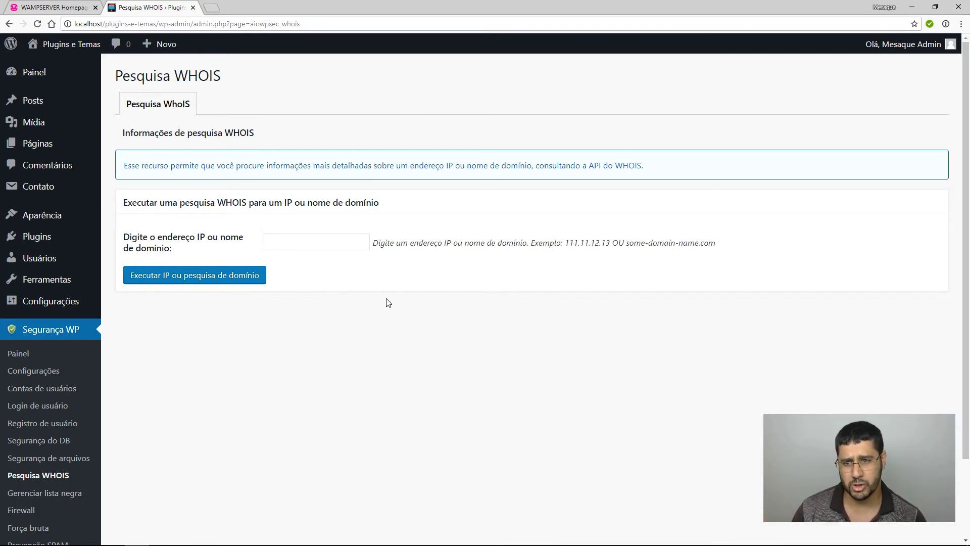
pyautogui.scroll(-2, 388, 303)
pyautogui.click(29, 399)
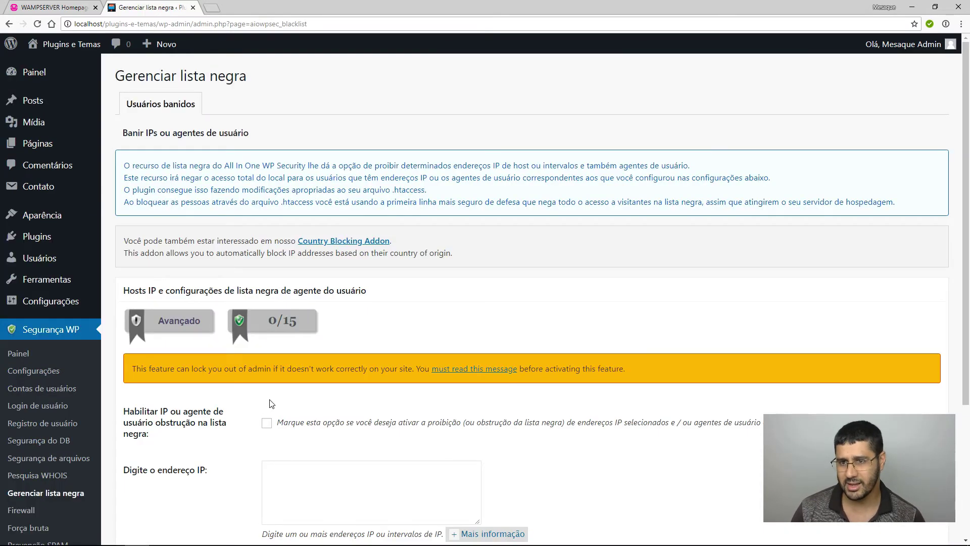
pyautogui.scroll(-4, 272, 403)
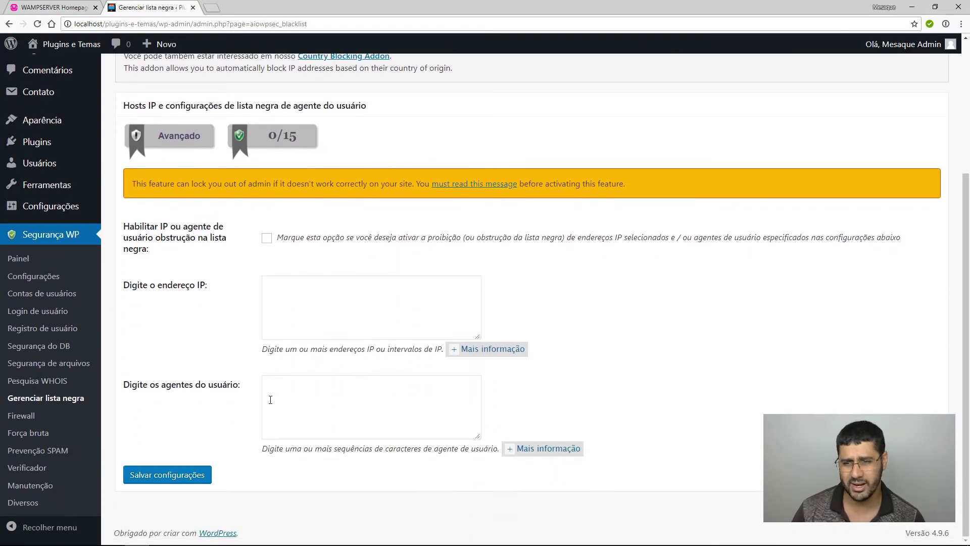
pyautogui.click(267, 238)
pyautogui.click(305, 299)
pyautogui.write('dfsdaf453as4f3e84fes384f3es')
pyautogui.hotkey('ctrl', 'a')
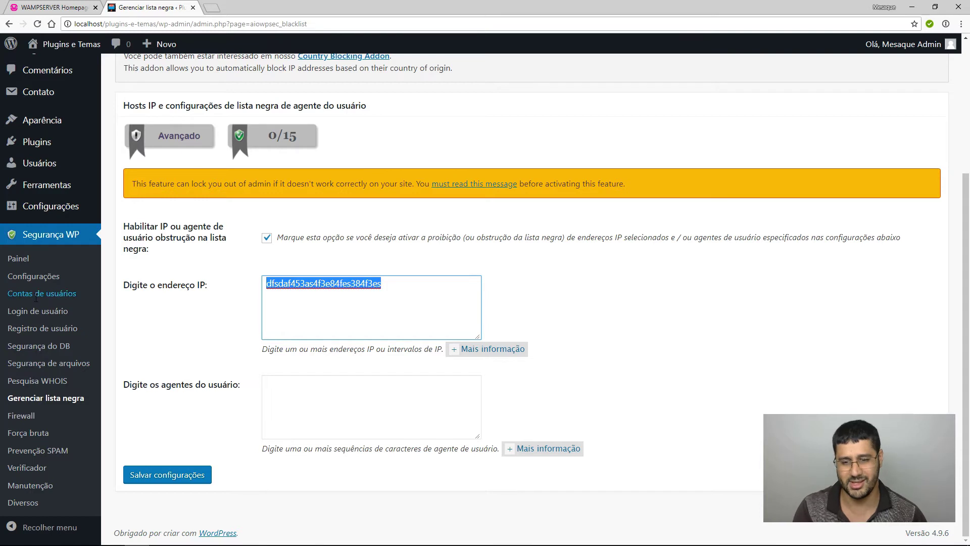
pyautogui.press('BackSpace')
pyautogui.click(346, 397)
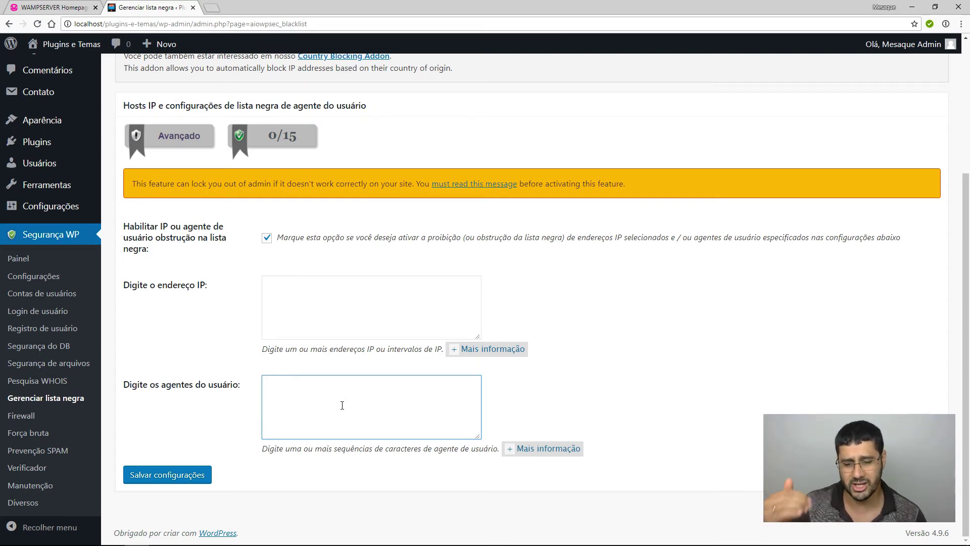
pyautogui.moveTo(191, 385); pyautogui.dragTo(233, 384)
pyautogui.click(331, 400)
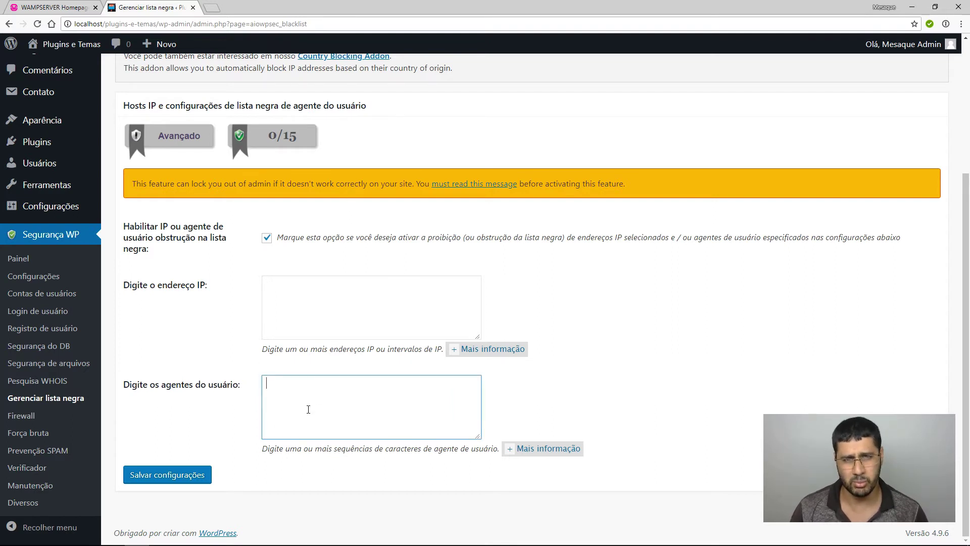
pyautogui.click(266, 238)
pyautogui.scroll(2, 338, 277)
pyautogui.scroll(4, 338, 277)
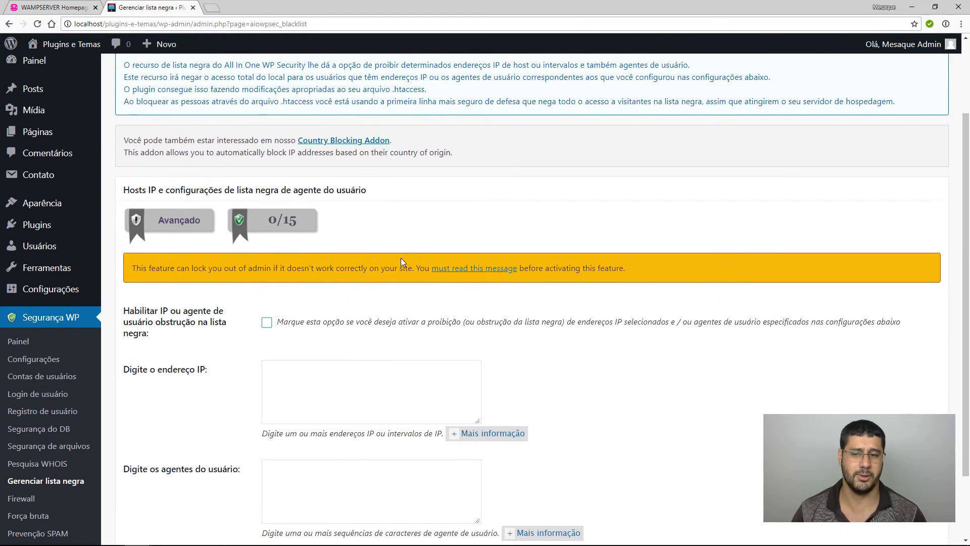
pyautogui.scroll(-4, 320, 386)
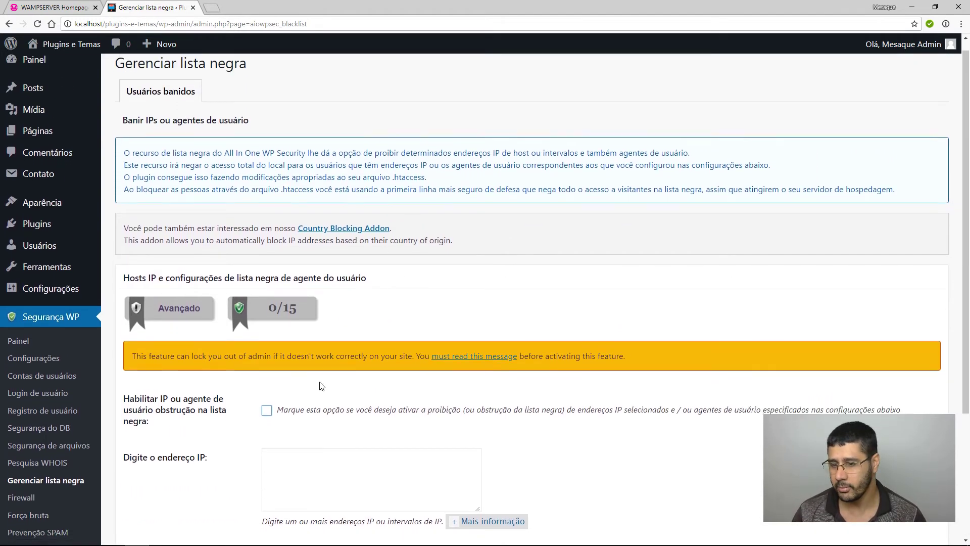
# Enable basic firewall protection, block access to debug.log and disable XML-RPC pingbacks.
pyautogui.click(28, 418)
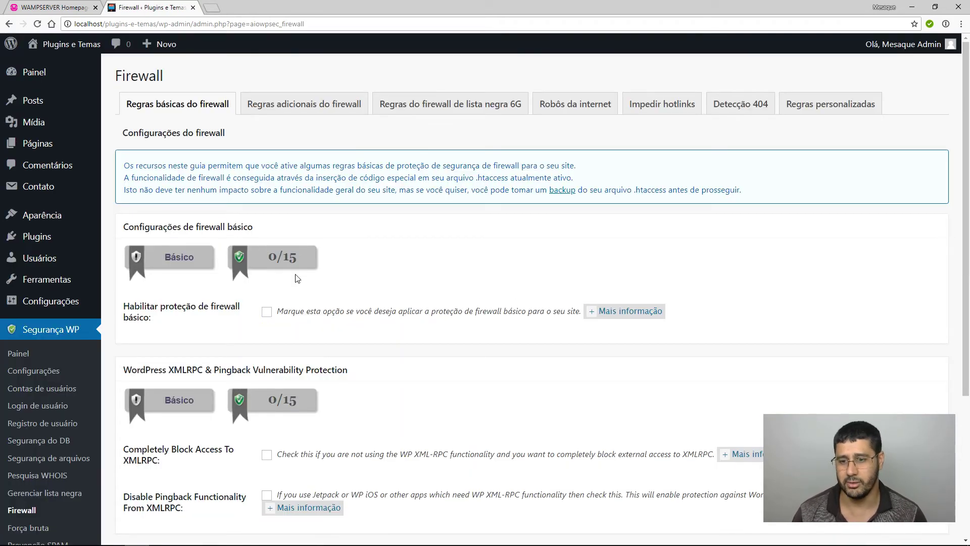
pyautogui.click(267, 312)
pyautogui.scroll(-4, 268, 252)
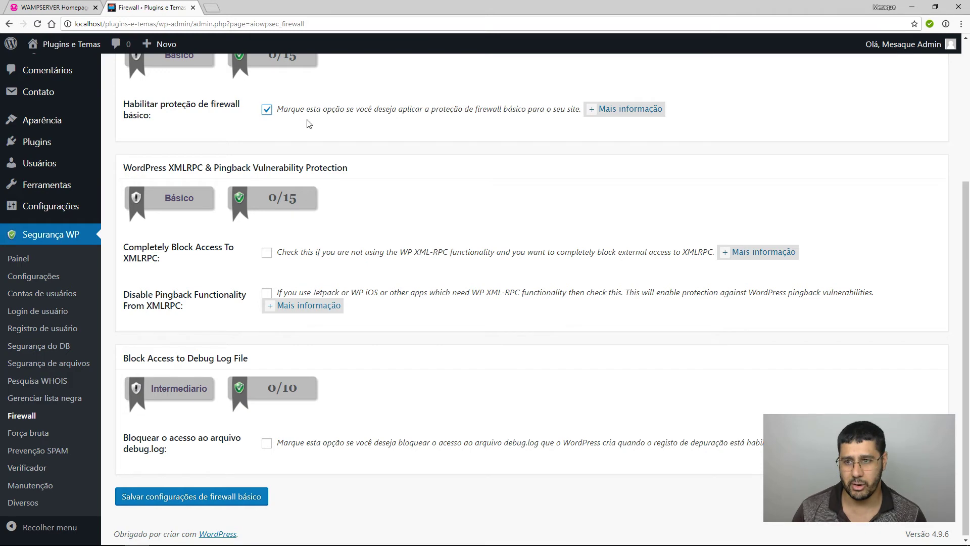
pyautogui.click(267, 443)
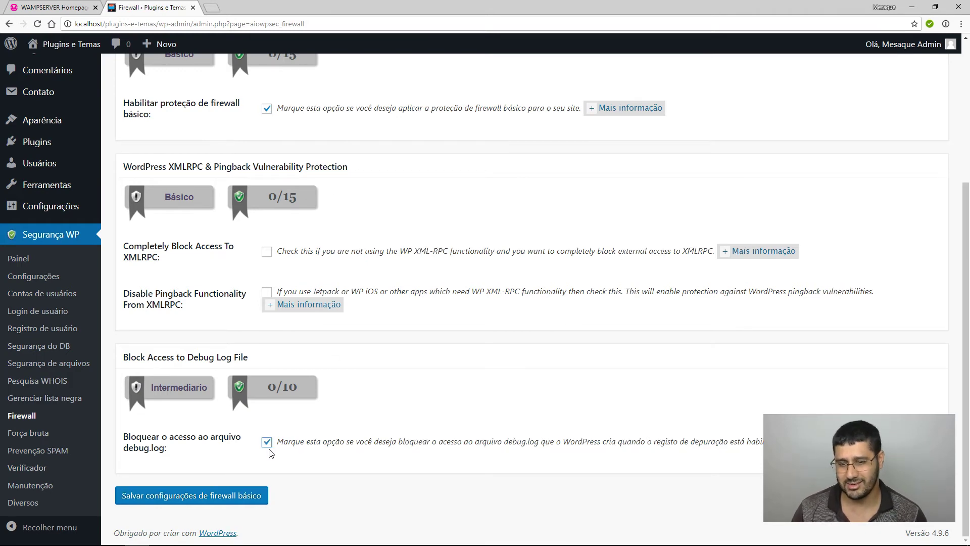
pyautogui.click(267, 293)
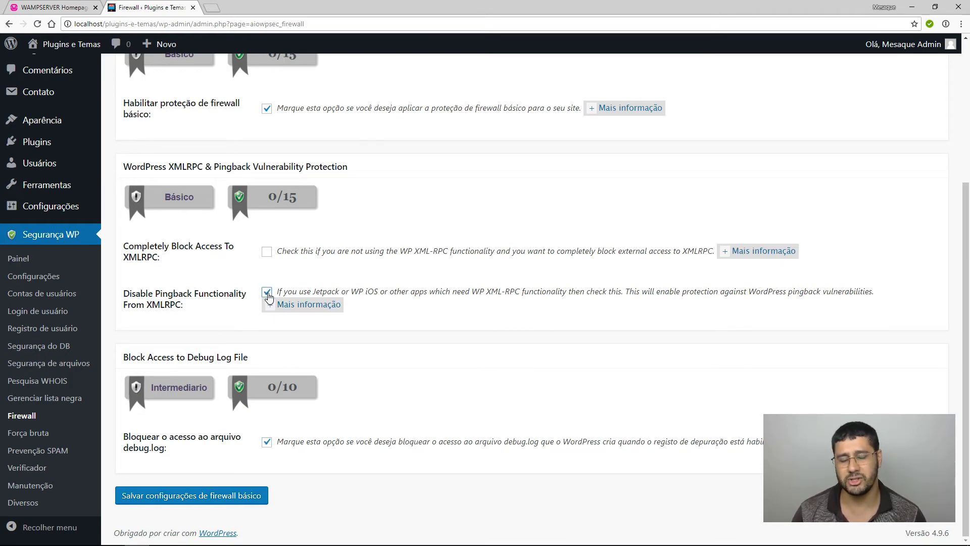
pyautogui.click(267, 294)
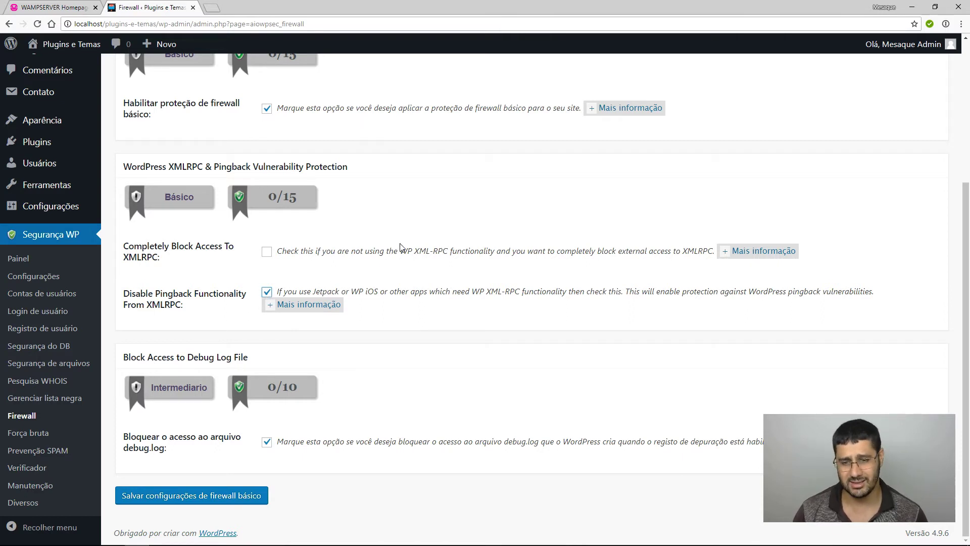
# Leave complete XML-RPC blocking off and save the basic firewall settings.
pyautogui.moveTo(400, 253); pyautogui.dragTo(451, 249)
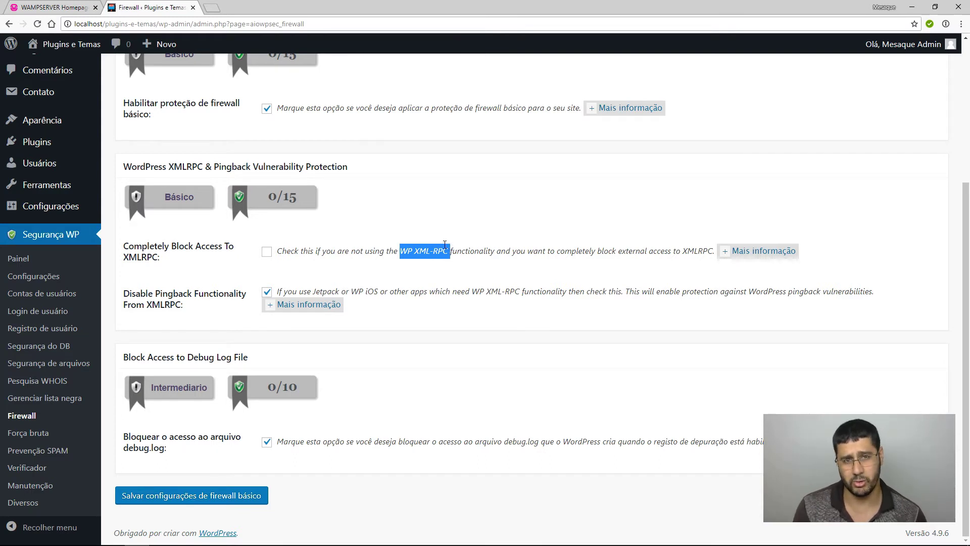
pyautogui.click(447, 248)
pyautogui.moveTo(400, 251); pyautogui.dragTo(448, 251)
pyautogui.click(266, 251)
pyautogui.click(267, 251)
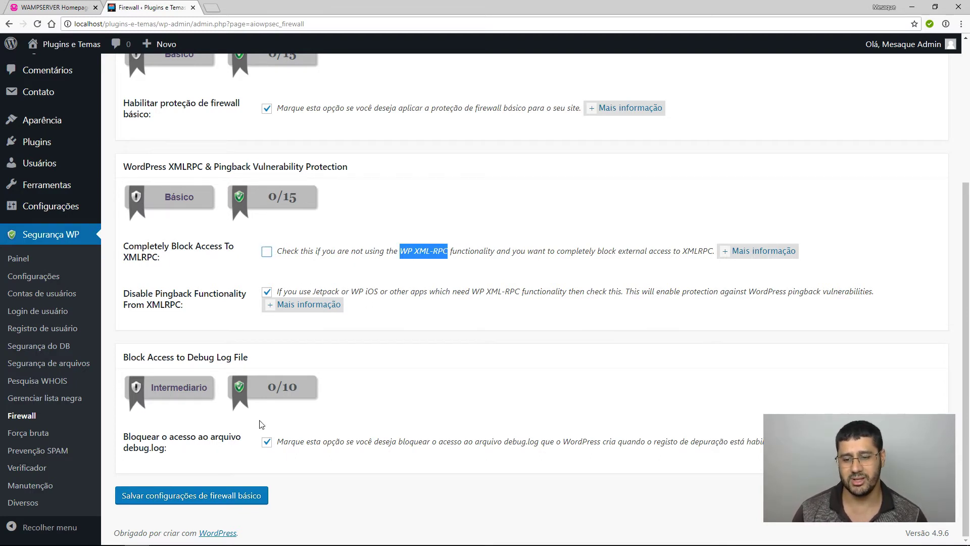
pyautogui.click(268, 494)
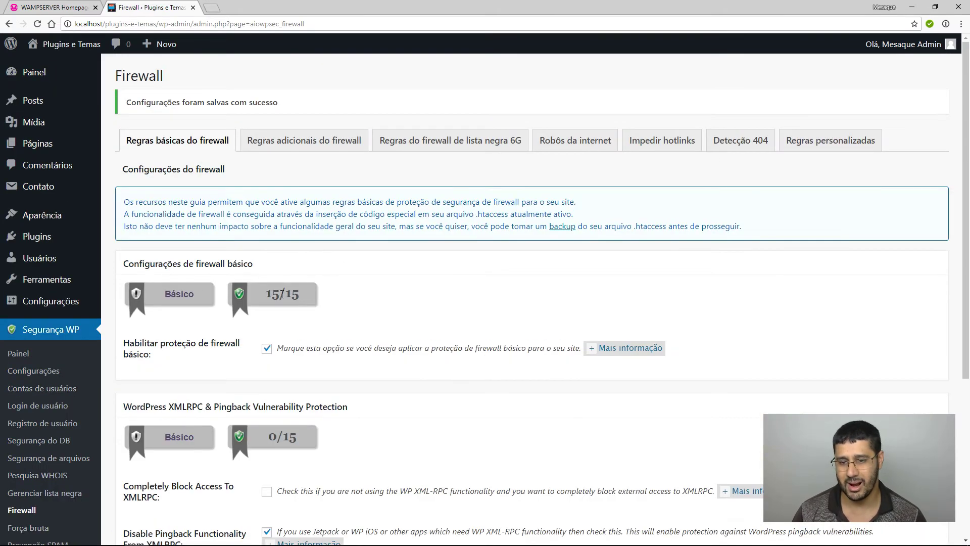
pyautogui.click(281, 146)
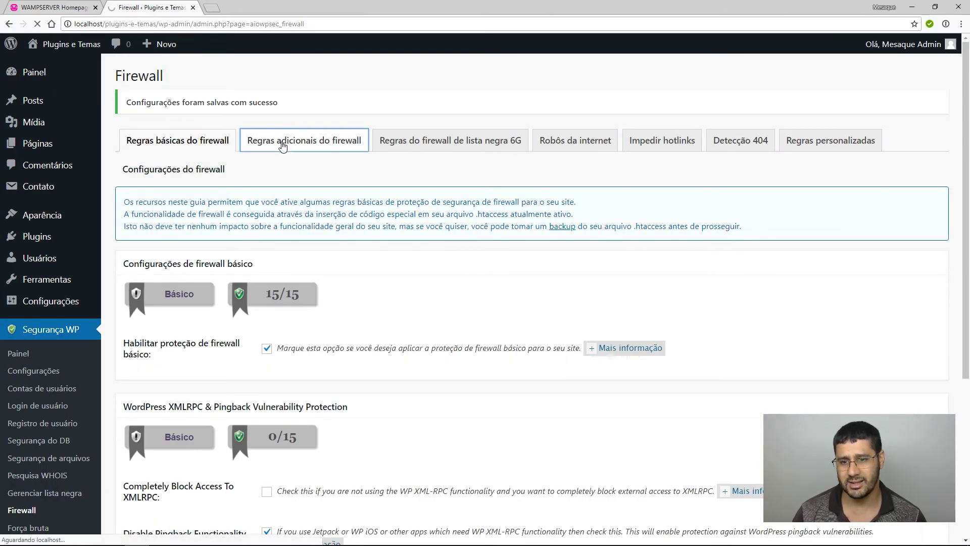
# Block directory index views and proxy comment posting, enable the advanced string filter, and save.
pyautogui.click(266, 324)
pyautogui.scroll(-6, 271, 327)
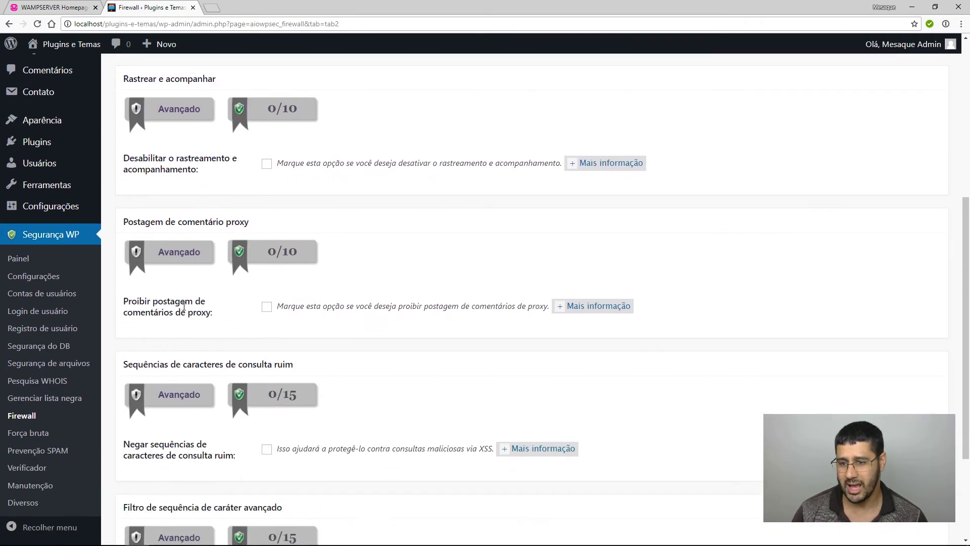
pyautogui.click(266, 306)
pyautogui.scroll(-3, 370, 345)
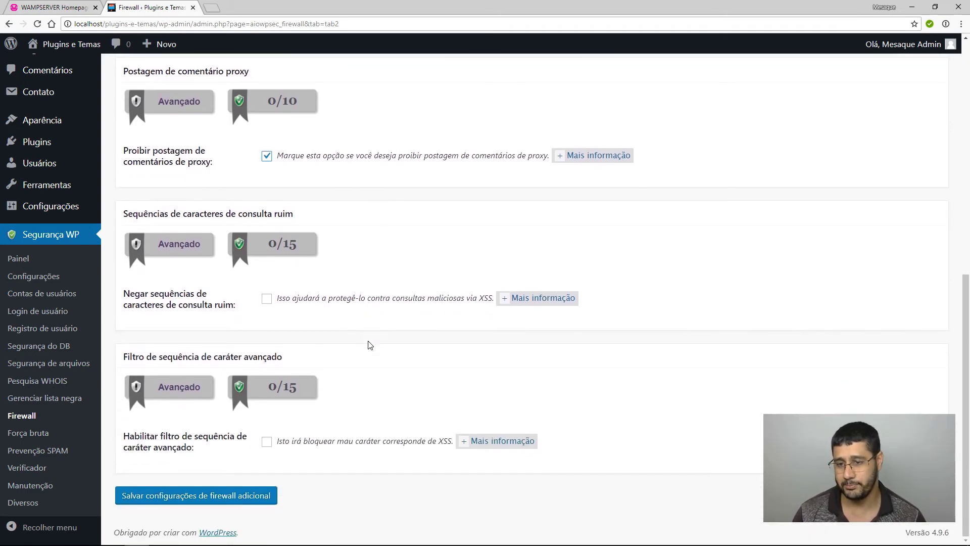
pyautogui.click(266, 442)
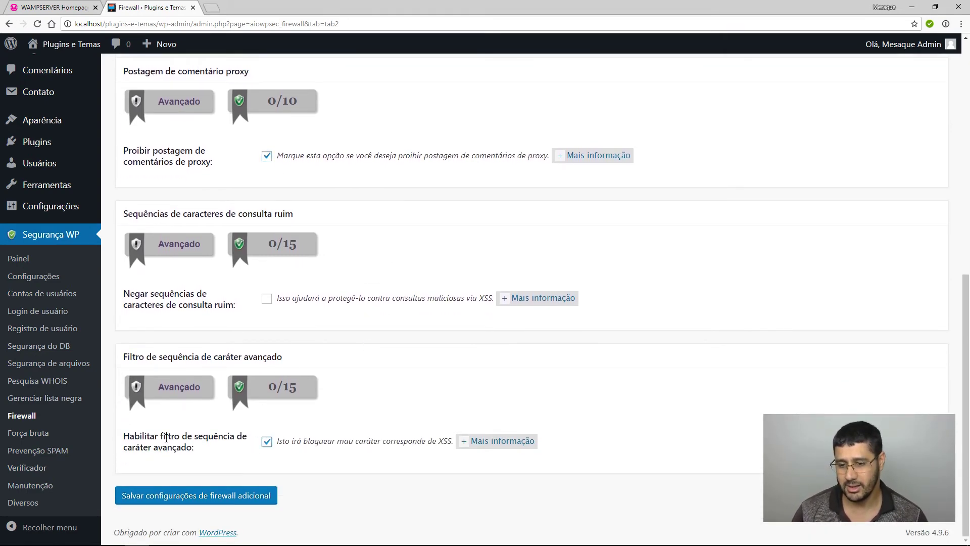
pyautogui.click(170, 496)
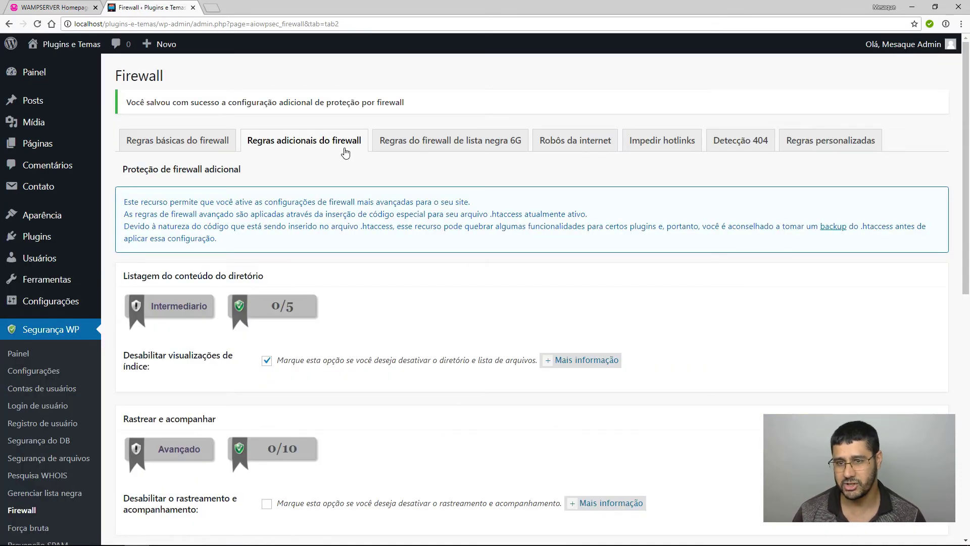
pyautogui.click(439, 151)
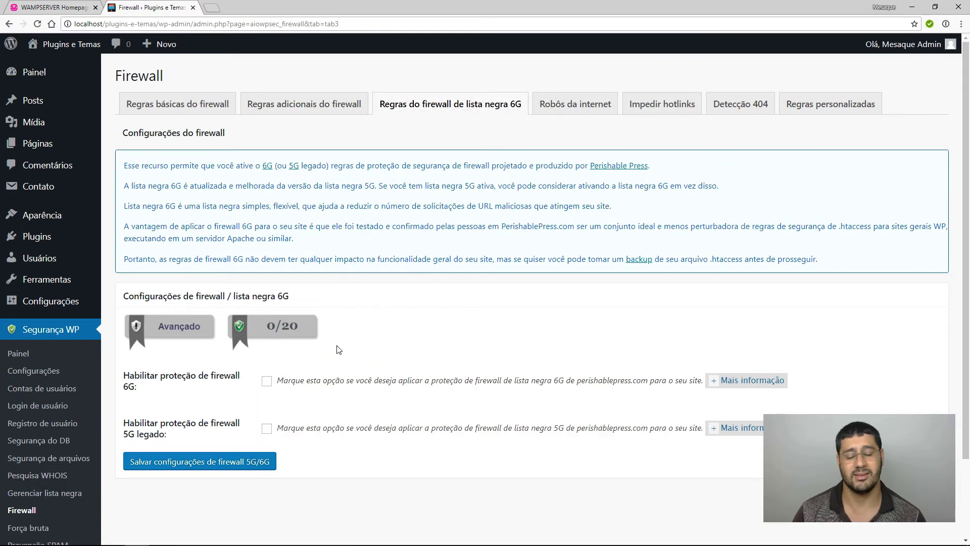
# Enable the 6G and legacy 5G blacklist firewalls and save them.
pyautogui.scroll(-1, 338, 350)
pyautogui.click(266, 330)
pyautogui.click(266, 378)
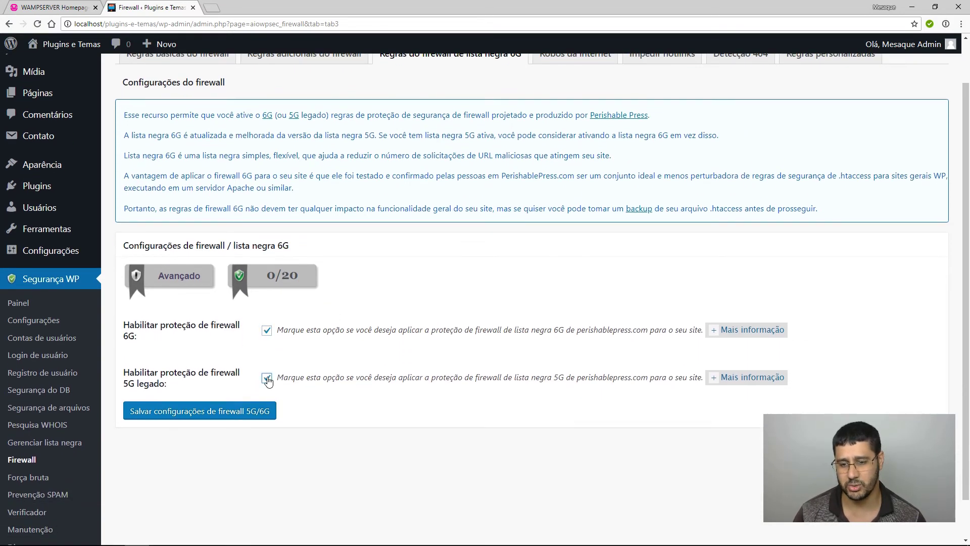
pyautogui.click(255, 411)
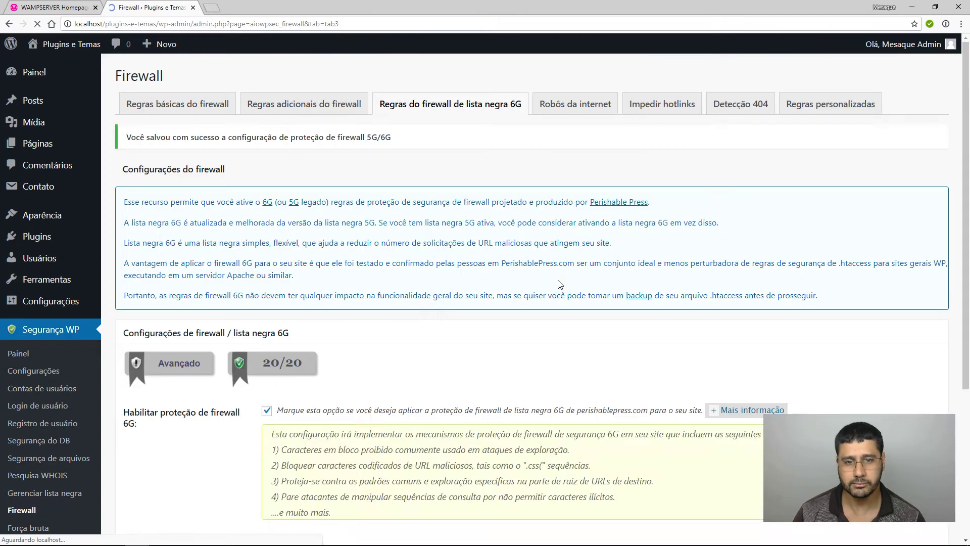
# Try fake-Googlebot blocking on the Internet bots tab but leave it off, then view hotlink settings.
pyautogui.click(575, 142)
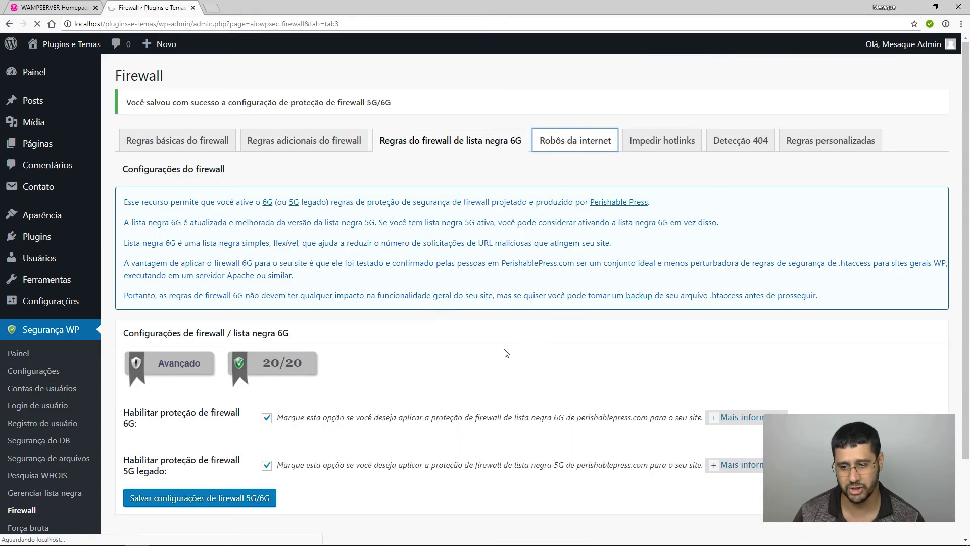
pyautogui.scroll(-2, 507, 352)
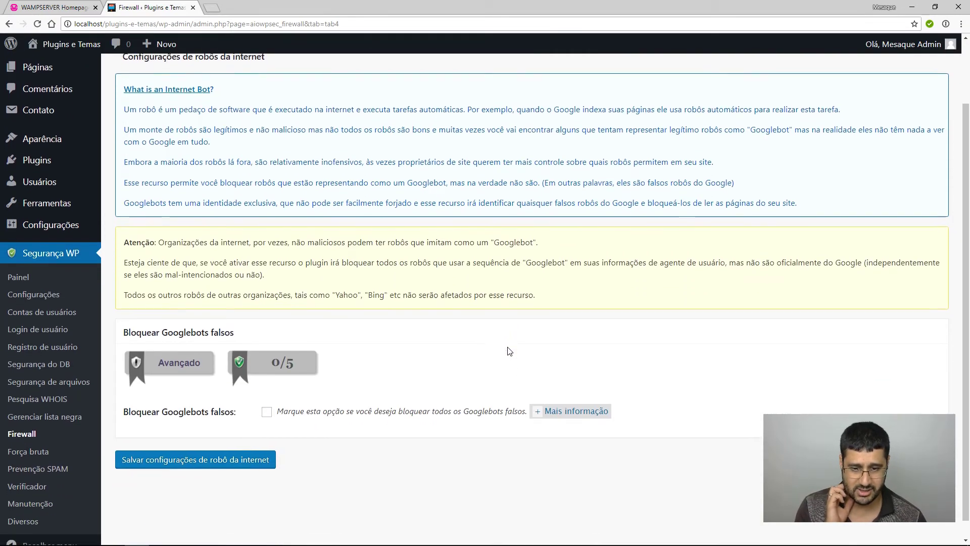
pyautogui.scroll(-1, 508, 352)
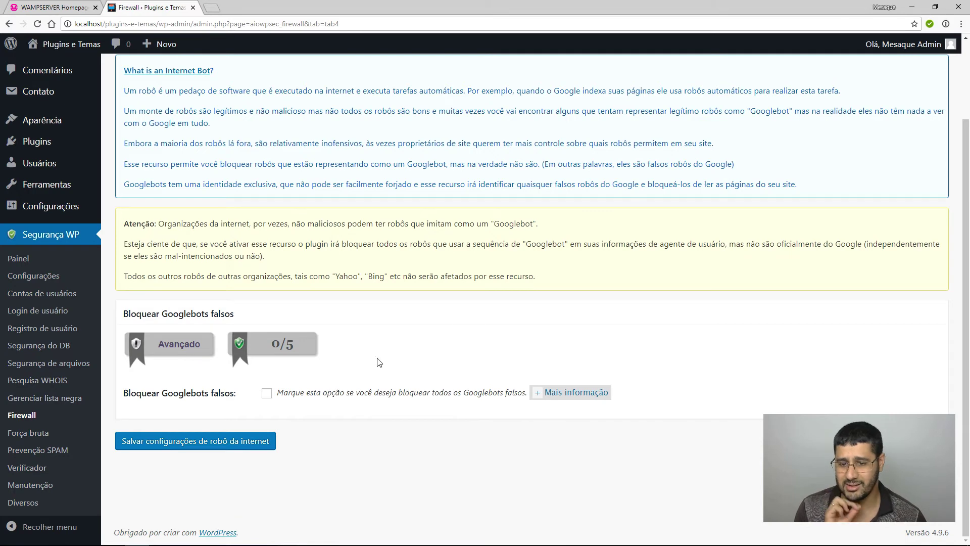
pyautogui.click(266, 393)
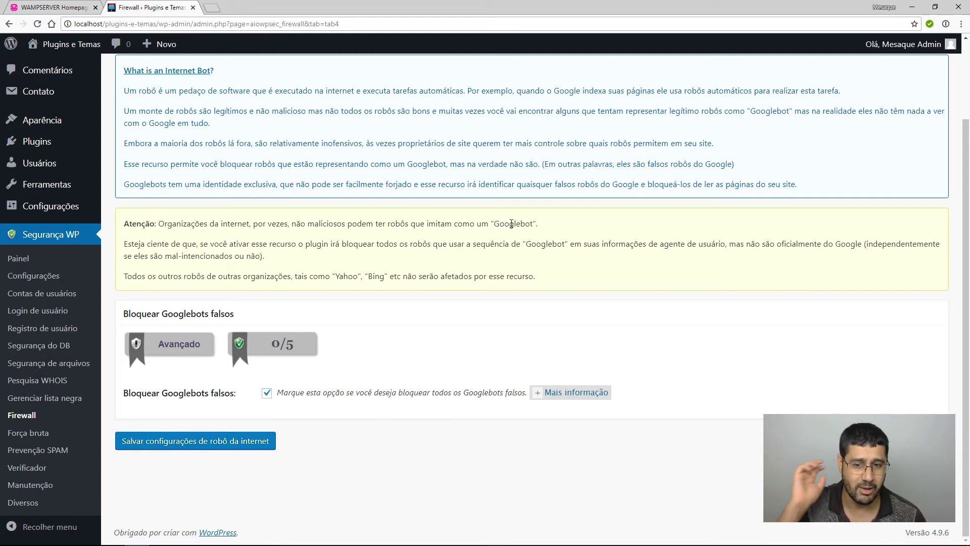
pyautogui.moveTo(500, 223); pyautogui.dragTo(548, 226)
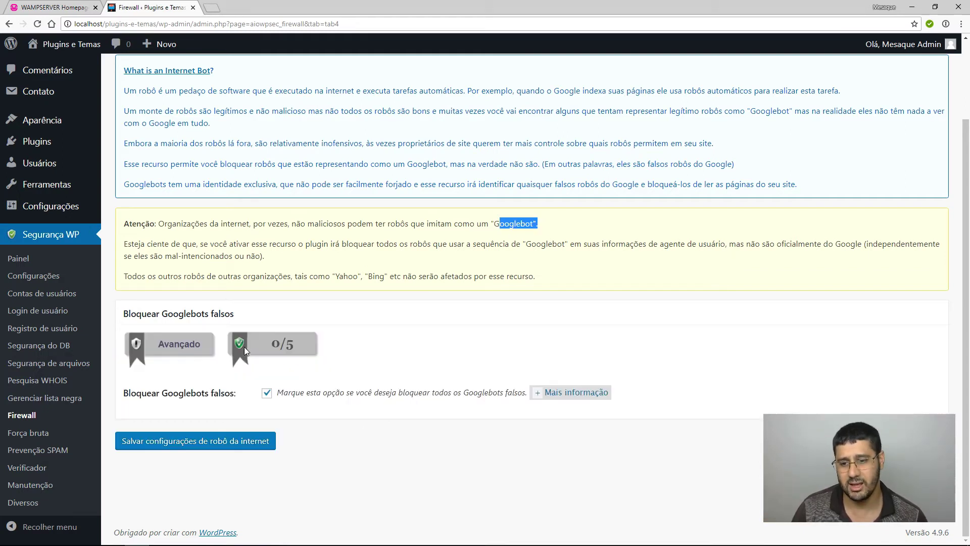
pyautogui.click(267, 393)
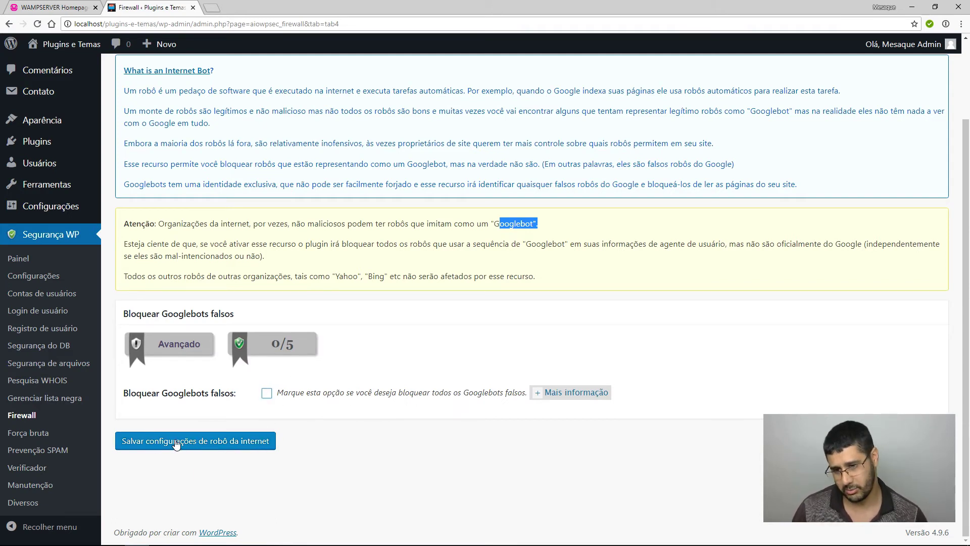
pyautogui.click(267, 394)
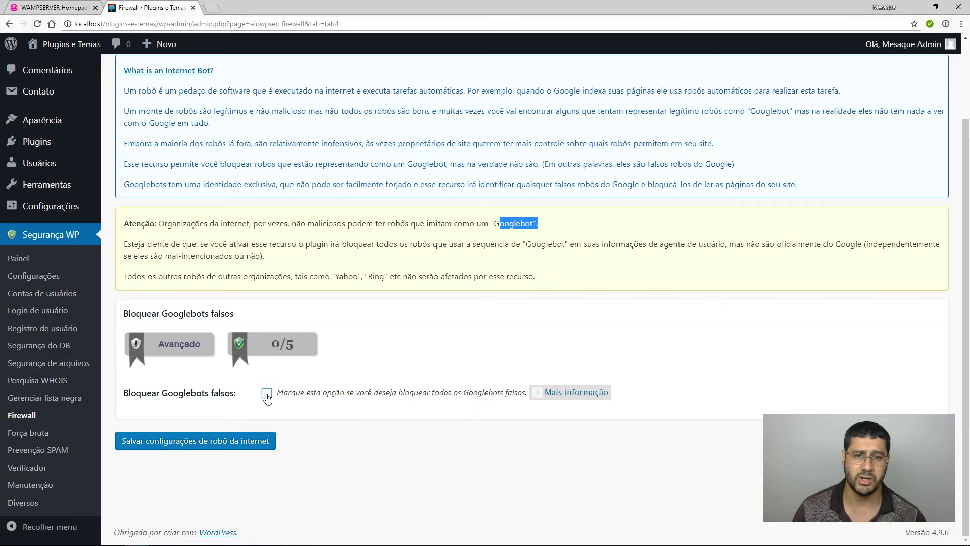
pyautogui.scroll(2, 477, 404)
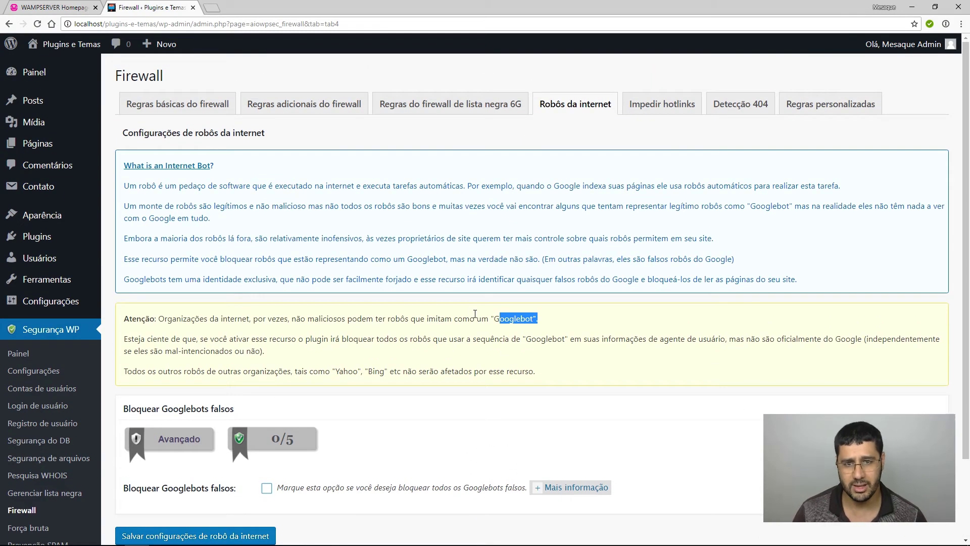
pyautogui.click(658, 107)
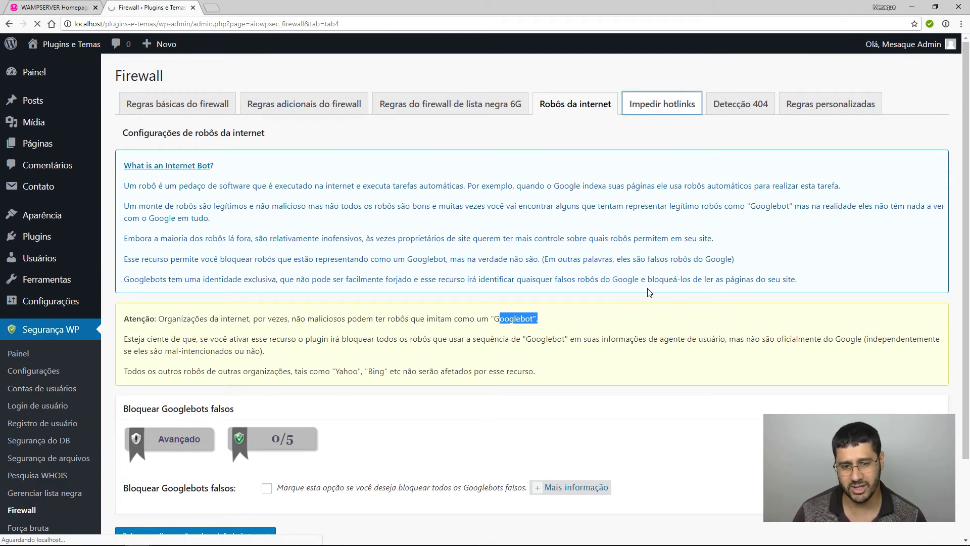
pyautogui.moveTo(122, 166); pyautogui.dragTo(688, 203)
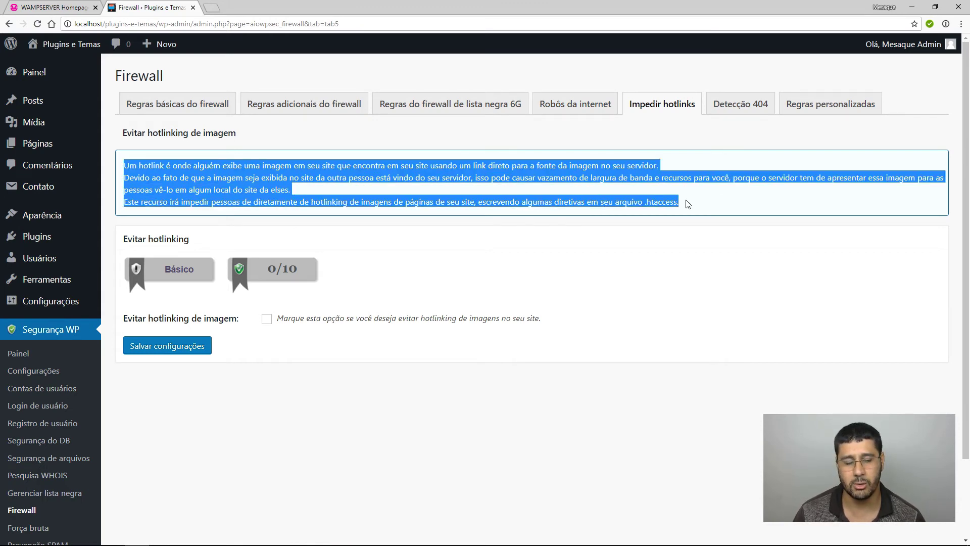
# Tick 'Evitar hotlinking de imagem' and save it at 10/10, then view 404 detection.
pyautogui.click(651, 407)
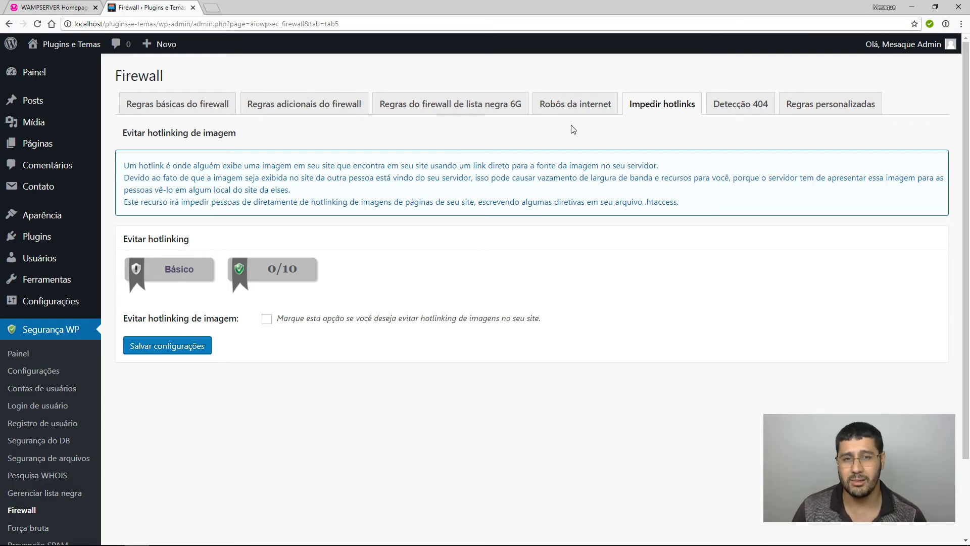
pyautogui.click(266, 319)
pyautogui.click(195, 358)
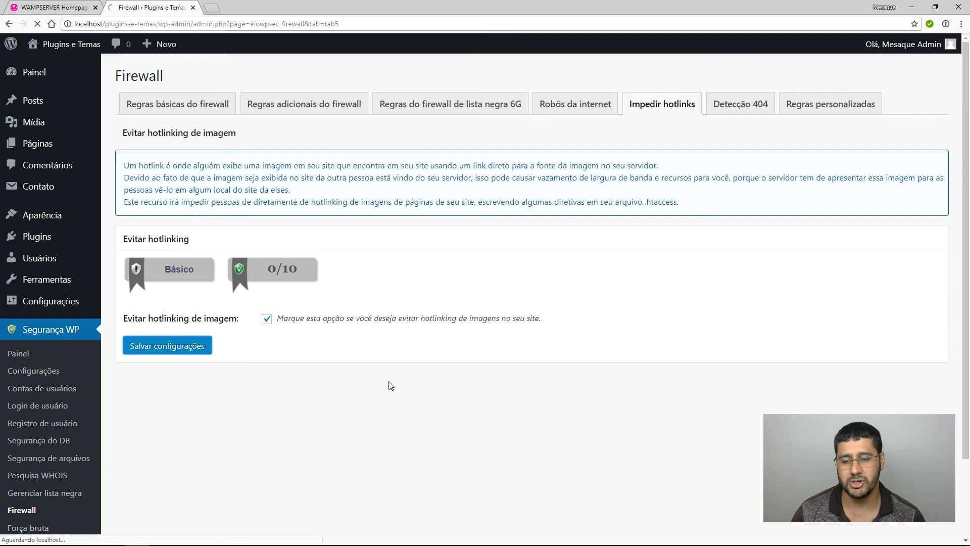
pyautogui.click(734, 135)
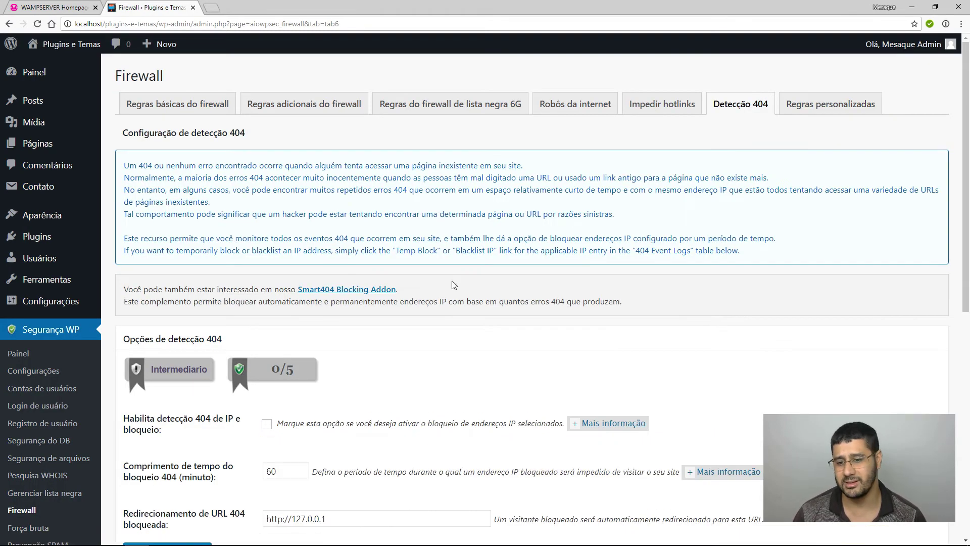
pyautogui.scroll(-4, 418, 287)
pyautogui.moveTo(190, 184); pyautogui.dragTo(153, 184)
# Go to Força bruta's login page renaming options and highlight 'wp-admin/' in the address bar.
pyautogui.click(31, 439)
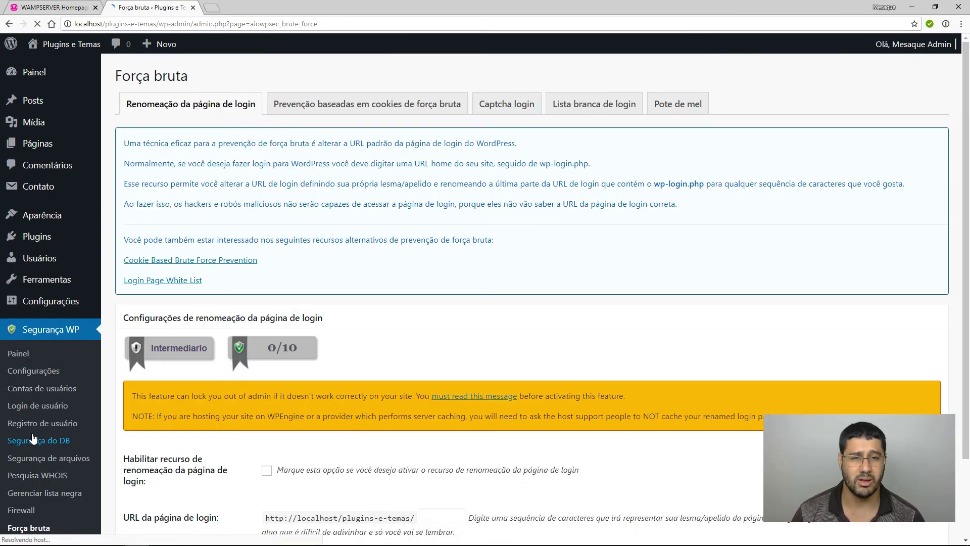
pyautogui.scroll(-2, 269, 286)
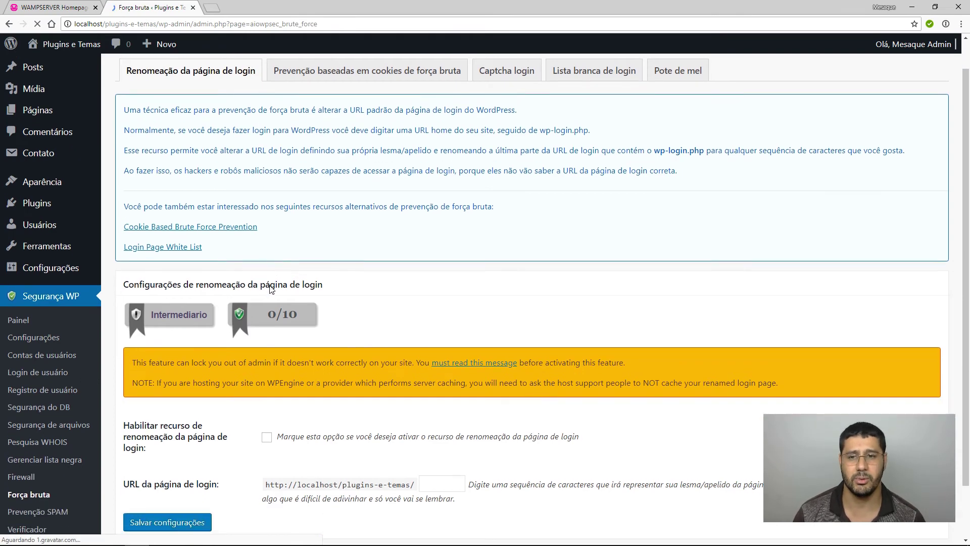
pyautogui.scroll(2, 271, 289)
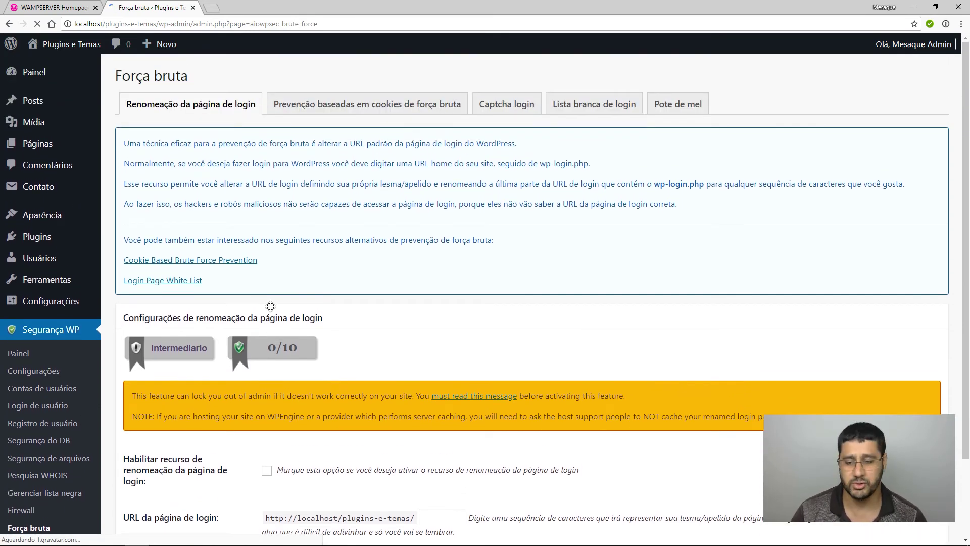
pyautogui.scroll(-1, 260, 298)
pyautogui.scroll(-1, 284, 308)
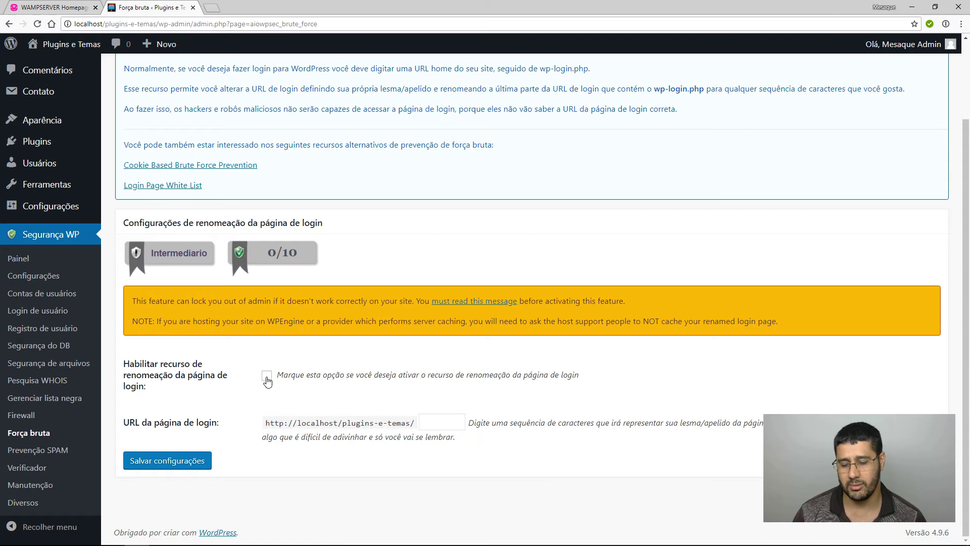
pyautogui.click(442, 421)
pyautogui.click(546, 457)
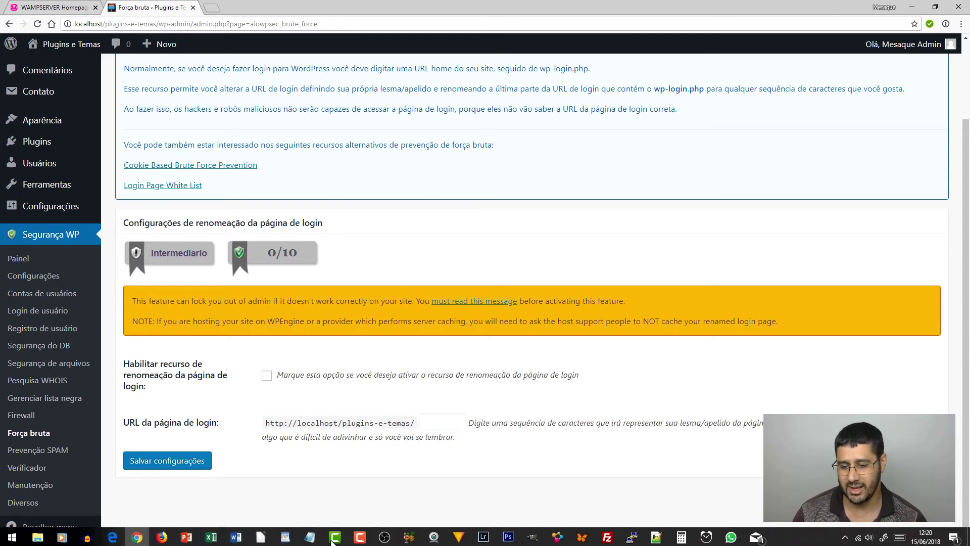
pyautogui.click(191, 25)
pyautogui.click(189, 24)
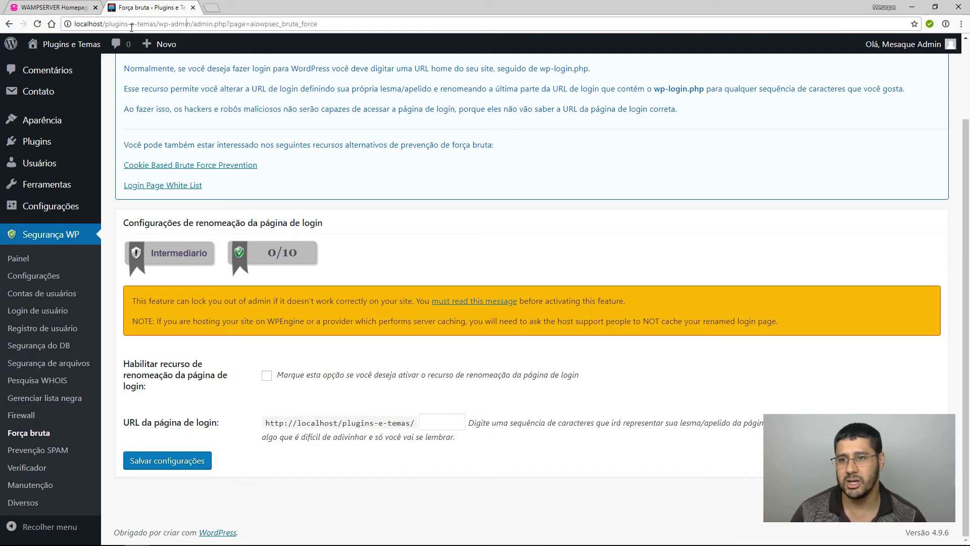
pyautogui.moveTo(193, 24); pyautogui.dragTo(159, 28)
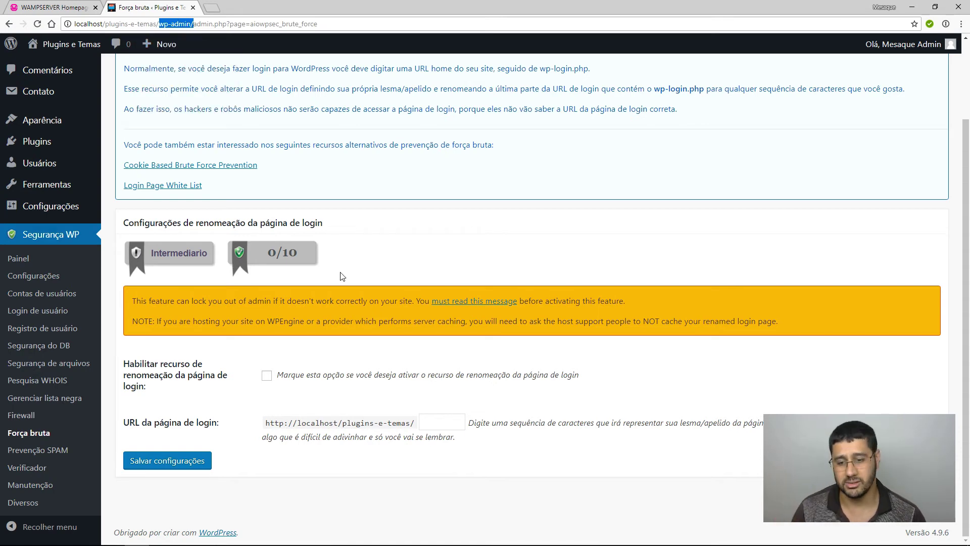
# Enable login page renaming and enter wprox_ as the login slug.
pyautogui.click(267, 376)
pyautogui.click(435, 422)
pyautogui.write('dfd')
pyautogui.doubleClick(433, 421)
pyautogui.write('wp')
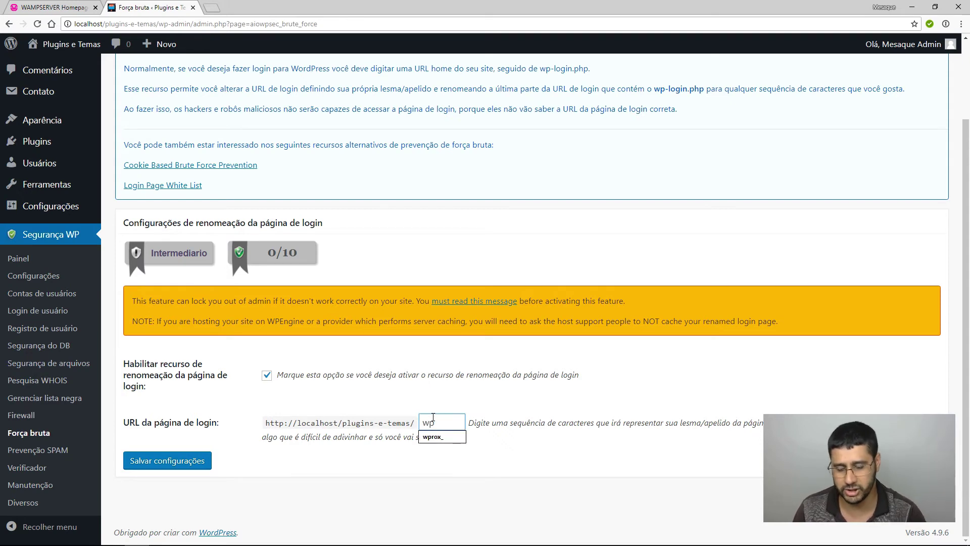
pyautogui.click(432, 436)
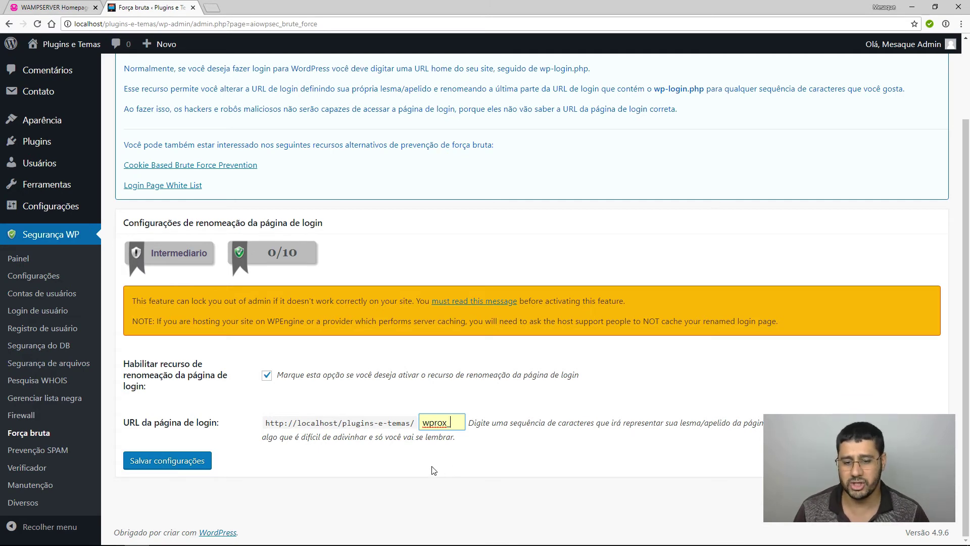
pyautogui.doubleClick(461, 425)
pyautogui.click(446, 481)
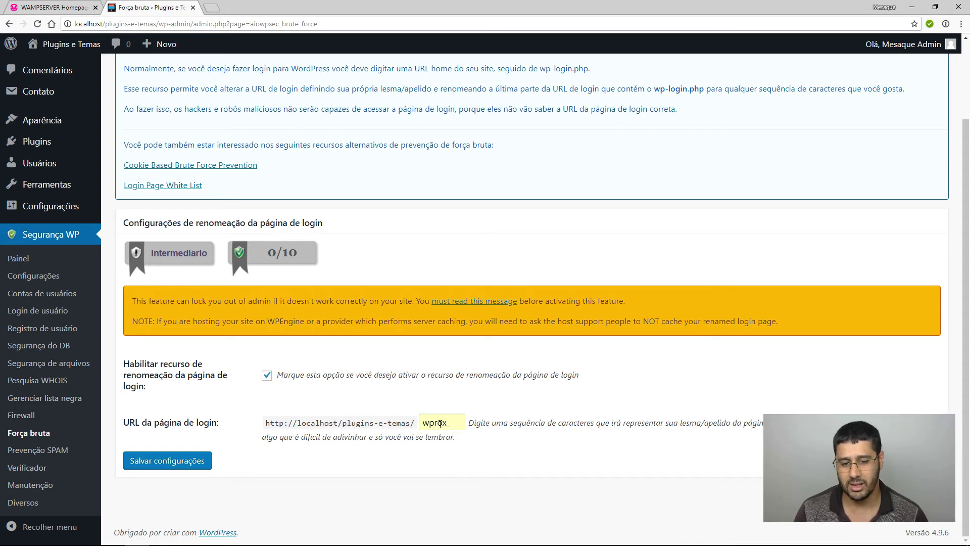
# Save the login rename settings and go back to reload the page.
pyautogui.click(207, 462)
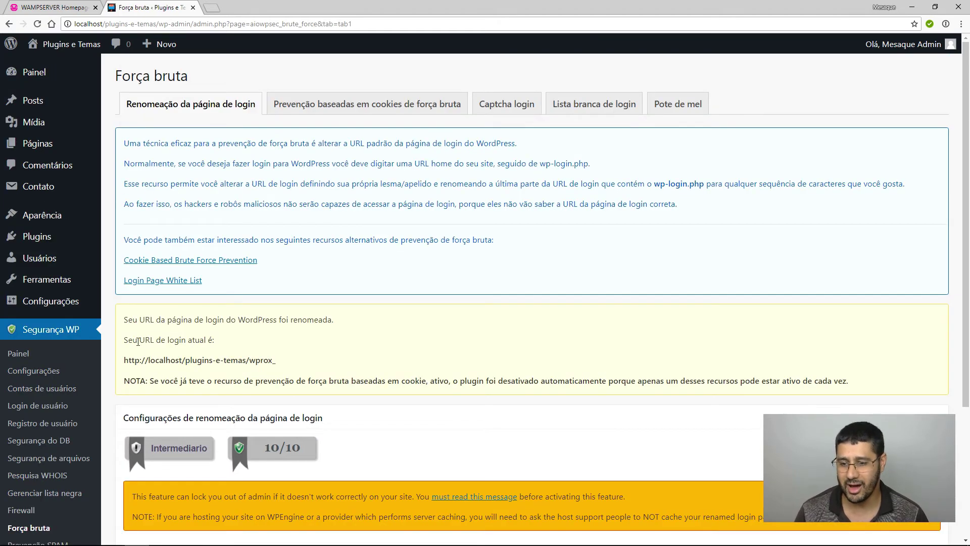
pyautogui.moveTo(129, 340); pyautogui.dragTo(247, 339)
pyautogui.click(135, 371)
pyautogui.hotkey('alt', 'Left')
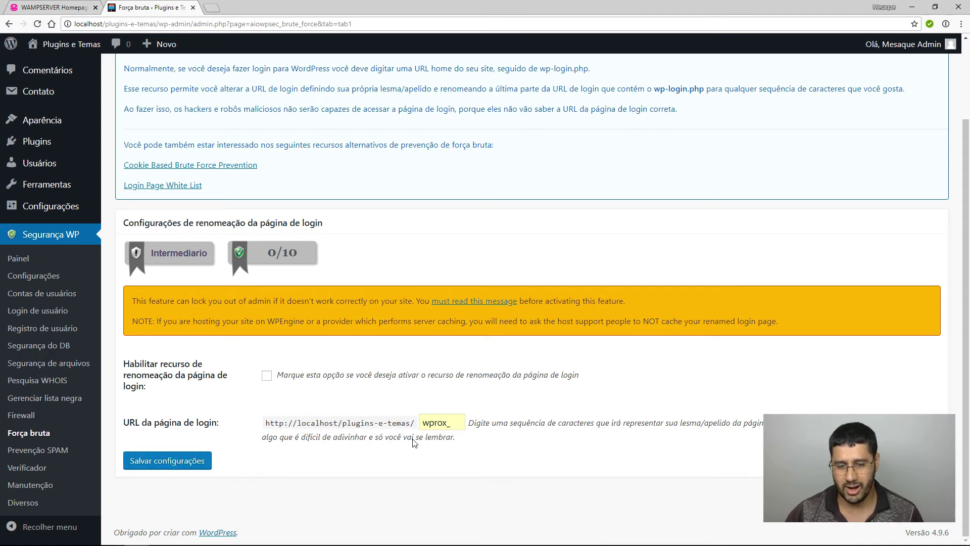
# Look over the cookie-based brute force prevention settings.
pyautogui.scroll(2, 410, 314)
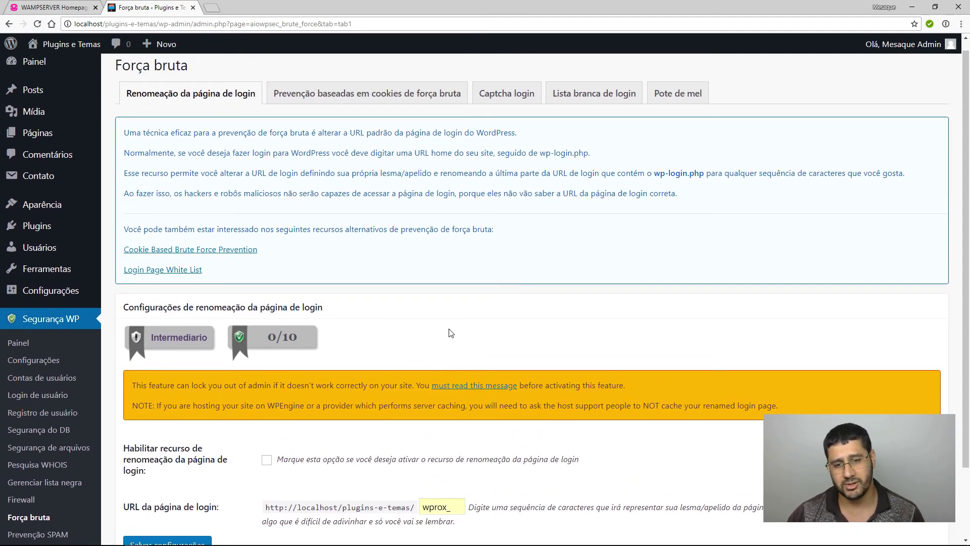
pyautogui.click(345, 96)
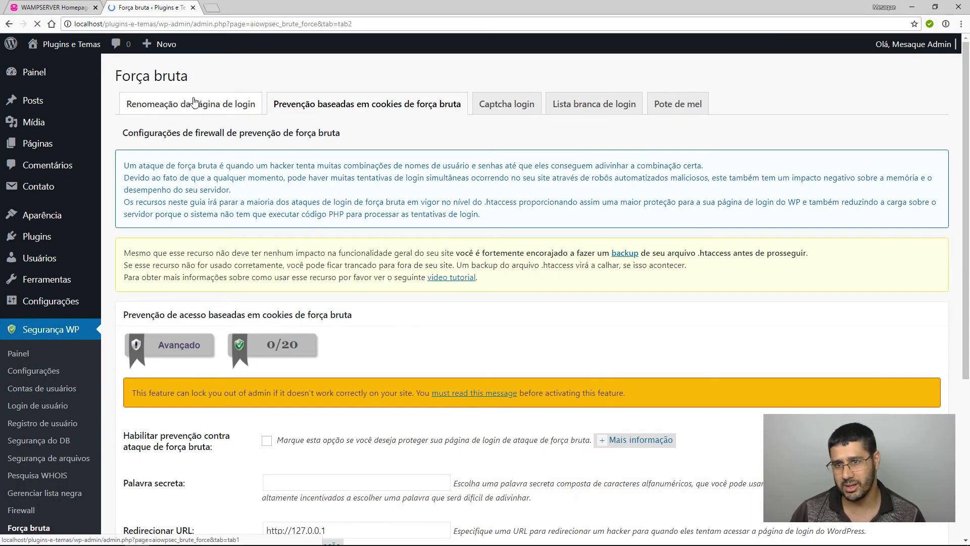
pyautogui.scroll(-2, 359, 350)
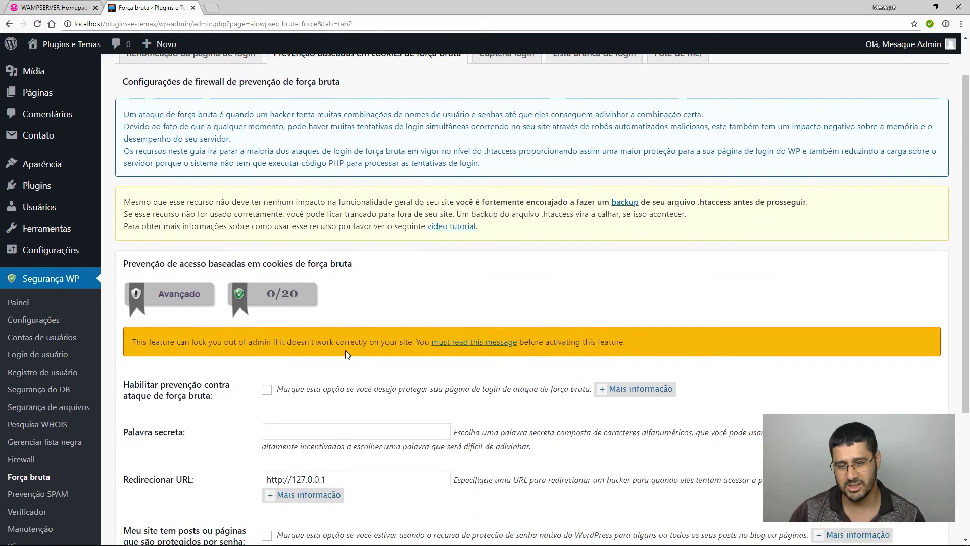
pyautogui.scroll(2, 441, 357)
# Enable captcha on login, custom login, WooCommerce login/registration and lost password forms, and save.
pyautogui.click(495, 118)
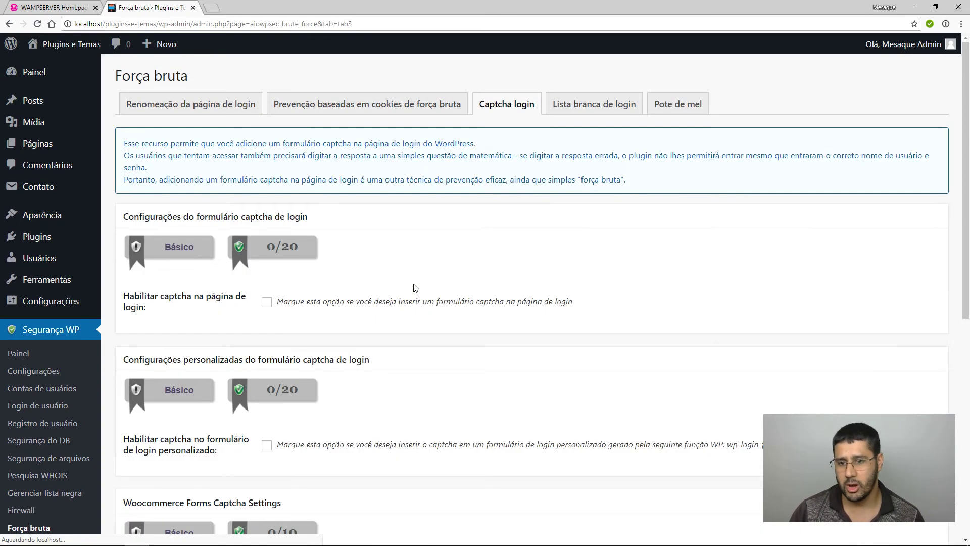
pyautogui.click(266, 302)
pyautogui.click(267, 445)
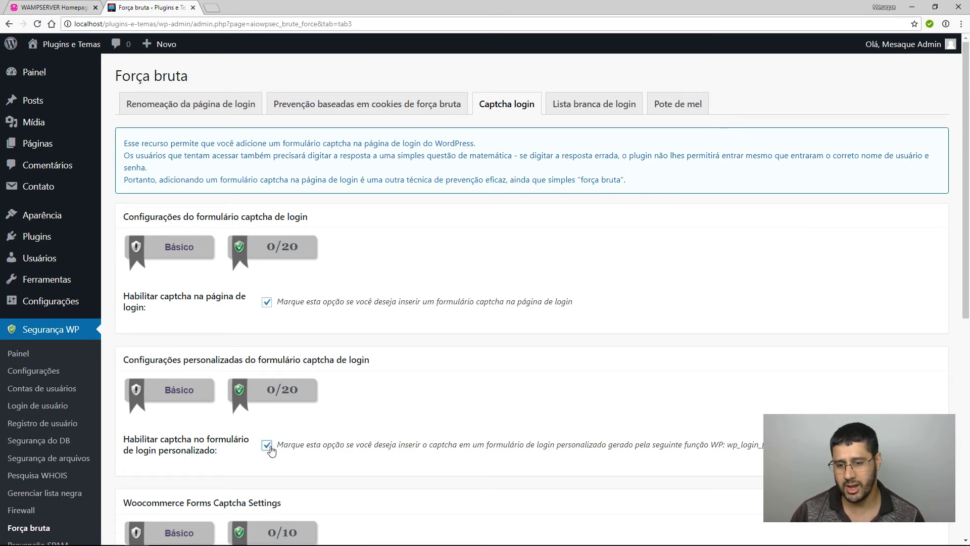
pyautogui.scroll(-3, 268, 444)
pyautogui.click(267, 438)
pyautogui.scroll(-4, 268, 435)
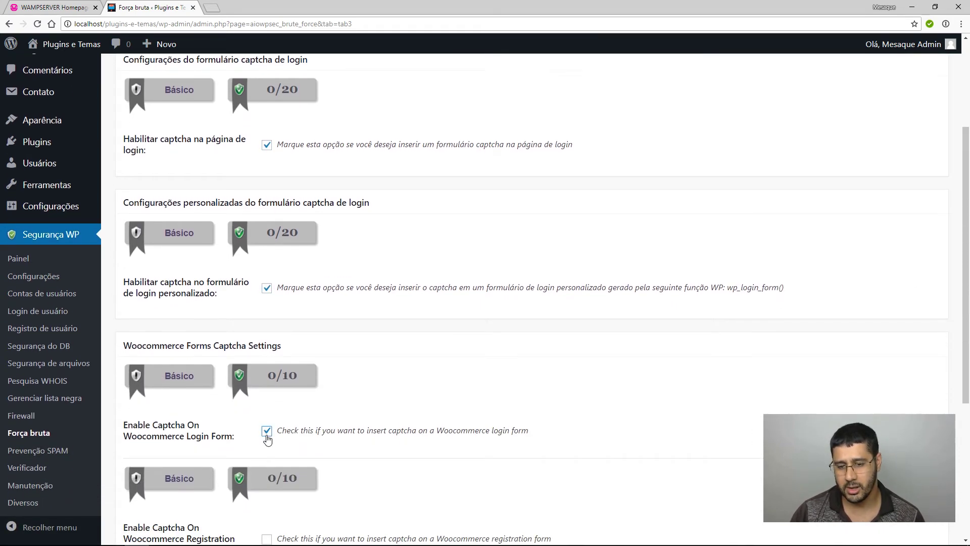
pyautogui.click(267, 359)
pyautogui.click(266, 508)
pyautogui.scroll(-2, 288, 495)
pyautogui.click(201, 496)
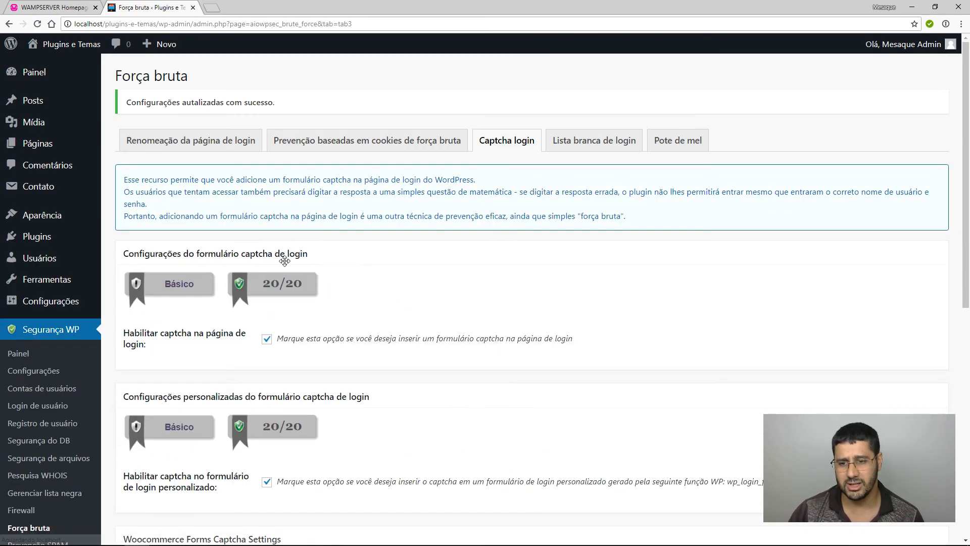
# Review the login whitelist's current IP ::1 and whitelist box without enabling the whitelist.
pyautogui.click(595, 143)
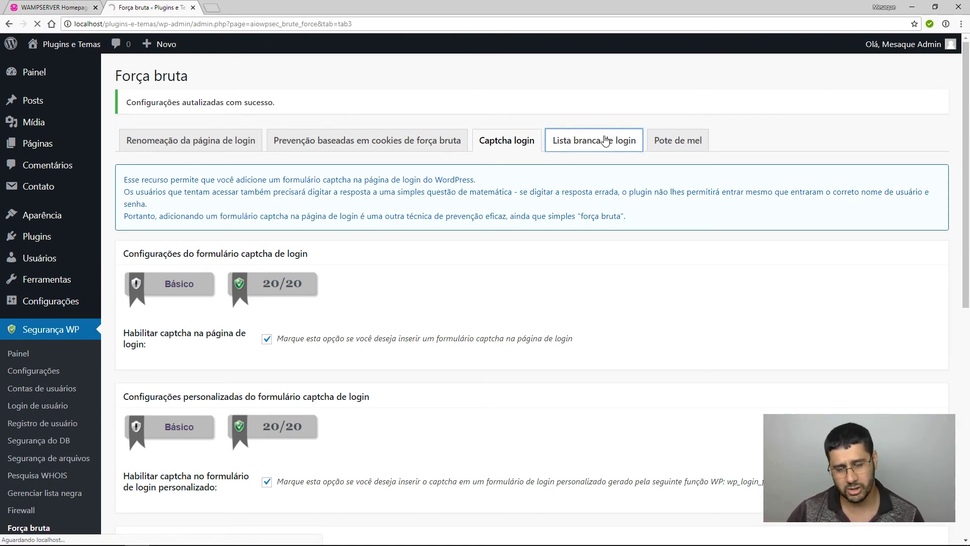
pyautogui.scroll(-2, 416, 370)
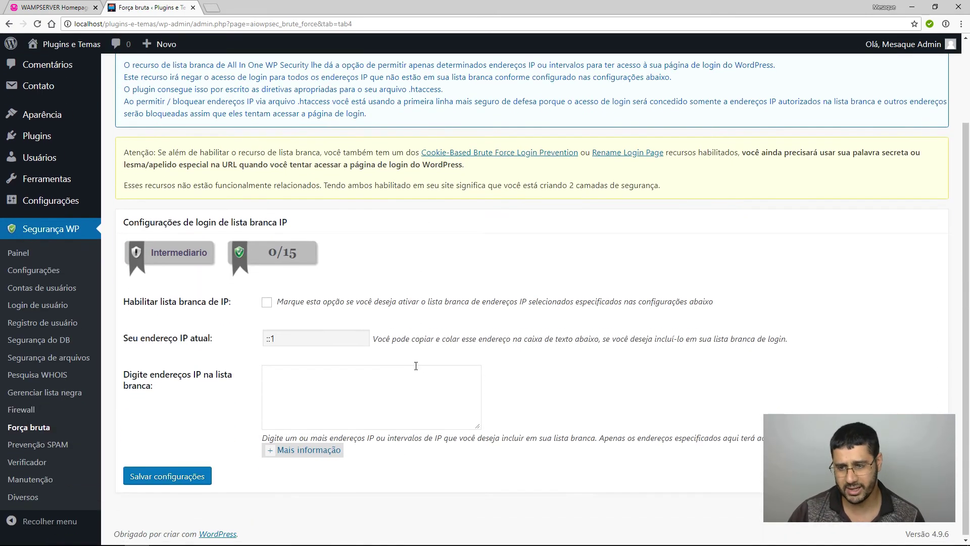
pyautogui.click(314, 340)
pyautogui.doubleClick(297, 339)
pyautogui.click(405, 388)
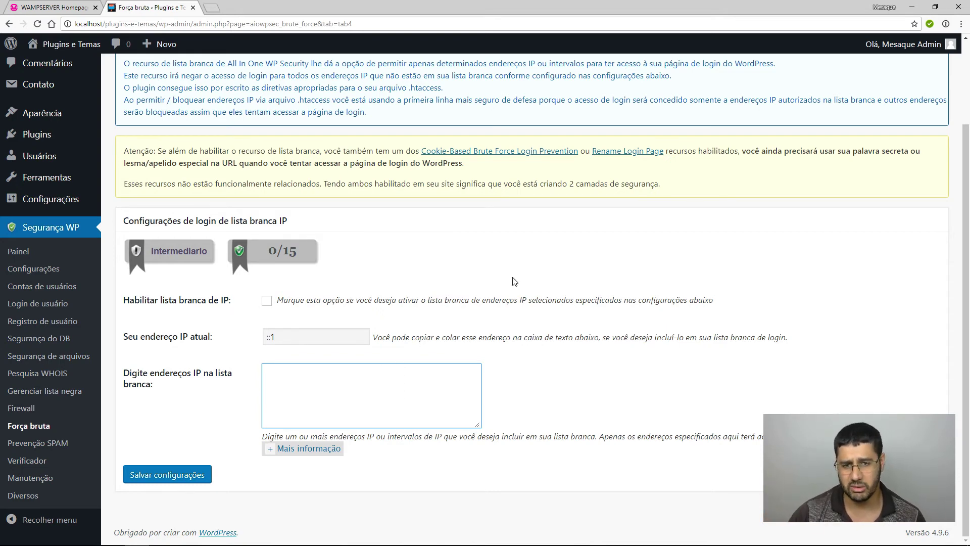
pyautogui.scroll(2, 693, 340)
pyautogui.click(682, 103)
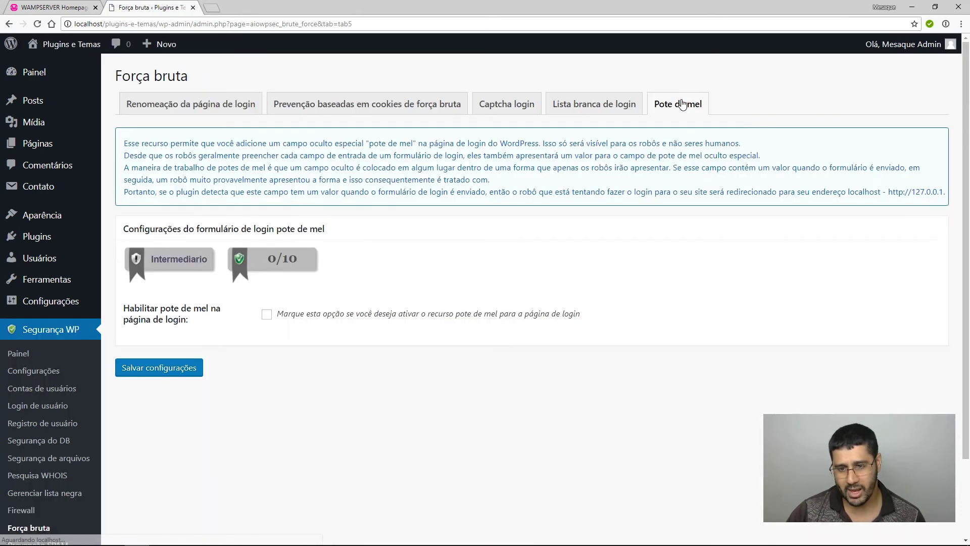
# Tick 'Habilitar pote de mel na página de login' and save the honeypot setting.
pyautogui.click(267, 314)
pyautogui.click(188, 373)
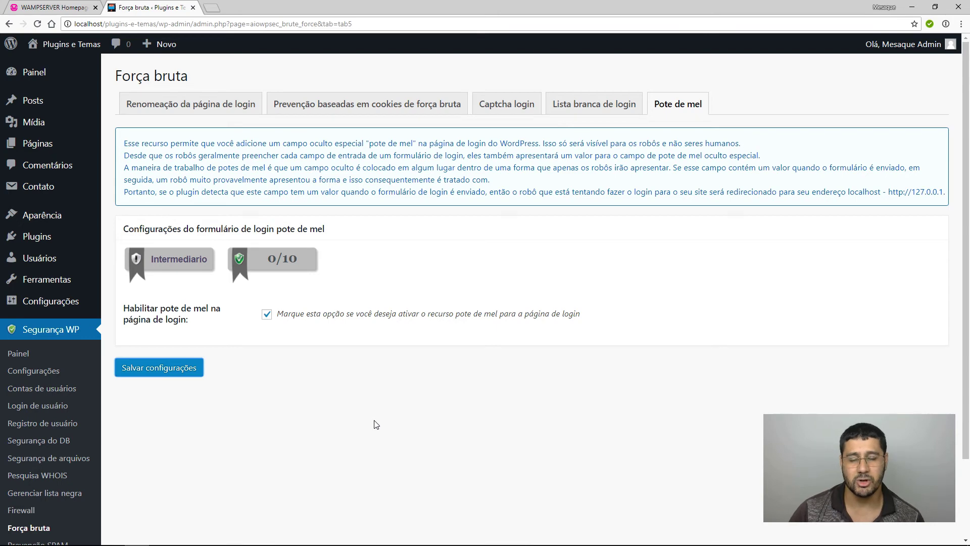
pyautogui.click(183, 374)
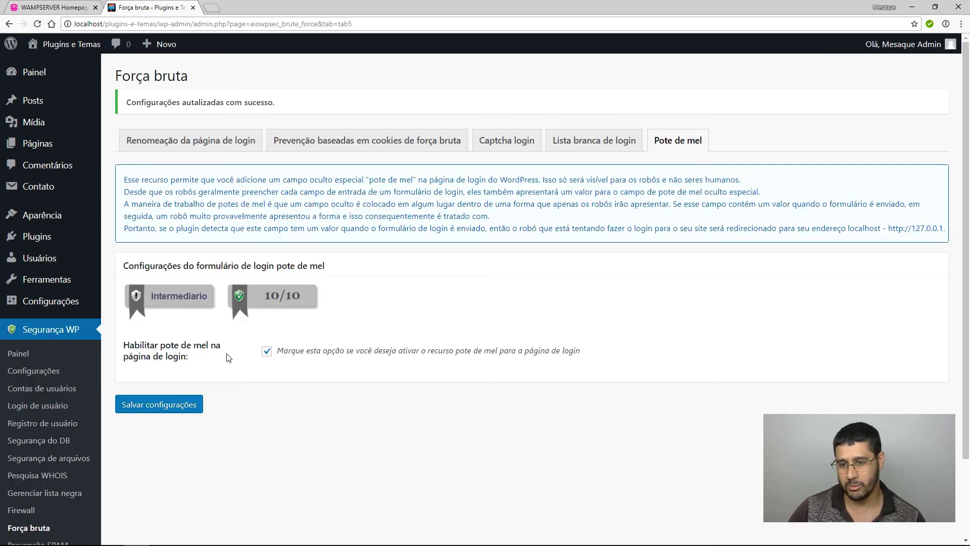
pyautogui.scroll(-2, 25, 449)
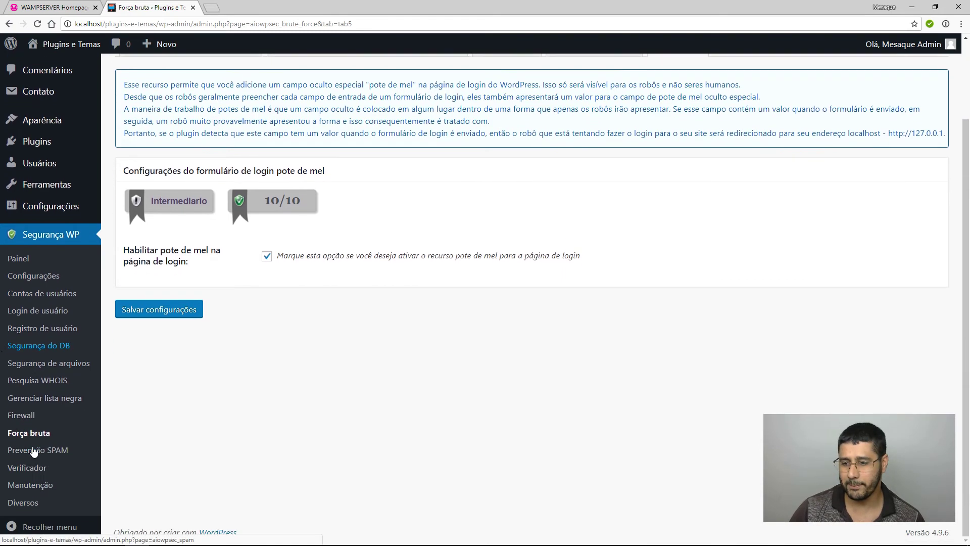
# Enable comment-form captcha and spambot comment blocking, and save.
pyautogui.click(38, 451)
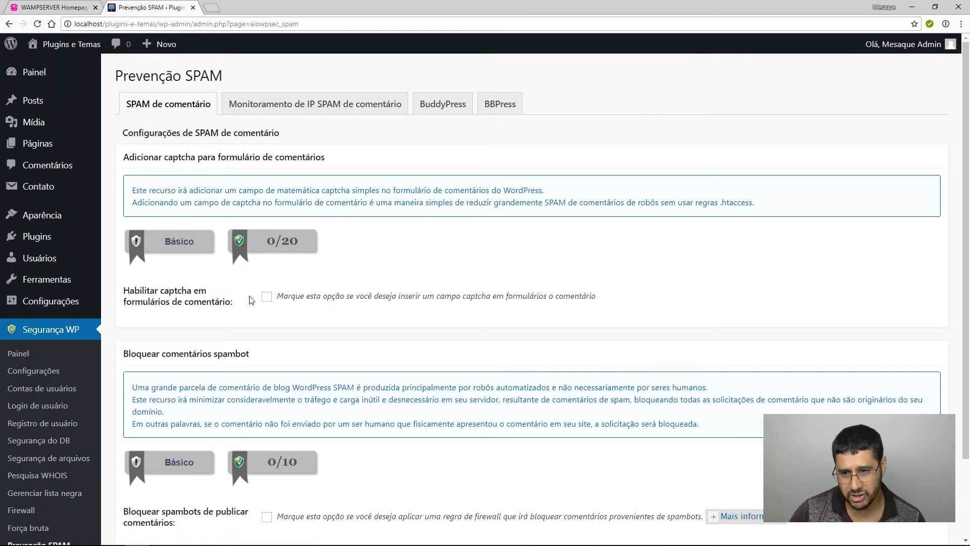
pyautogui.click(267, 298)
pyautogui.scroll(-2, 289, 342)
pyautogui.click(266, 422)
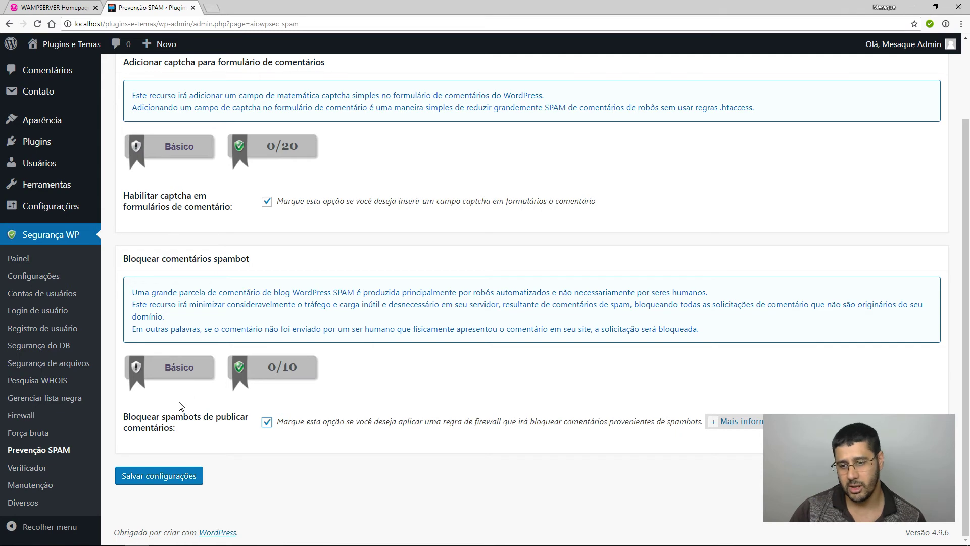
pyautogui.click(169, 477)
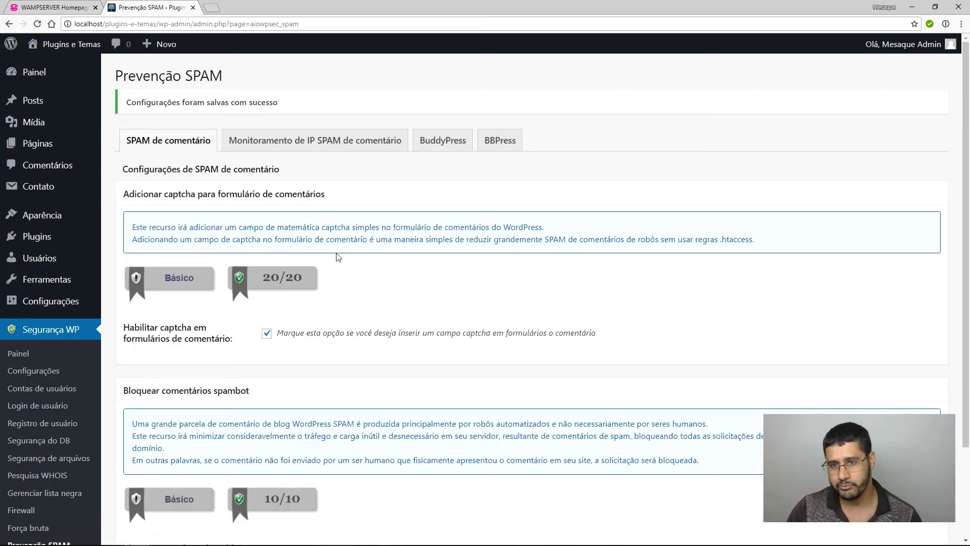
# Try automatic spammer-IP blocking in SPAM IP monitoring but leave it turned off.
pyautogui.click(322, 143)
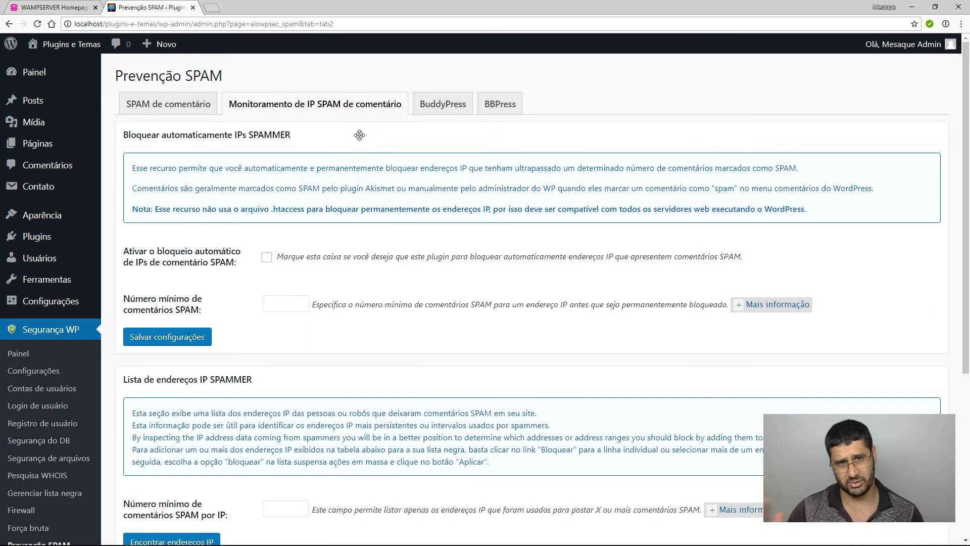
pyautogui.click(269, 257)
pyautogui.click(279, 296)
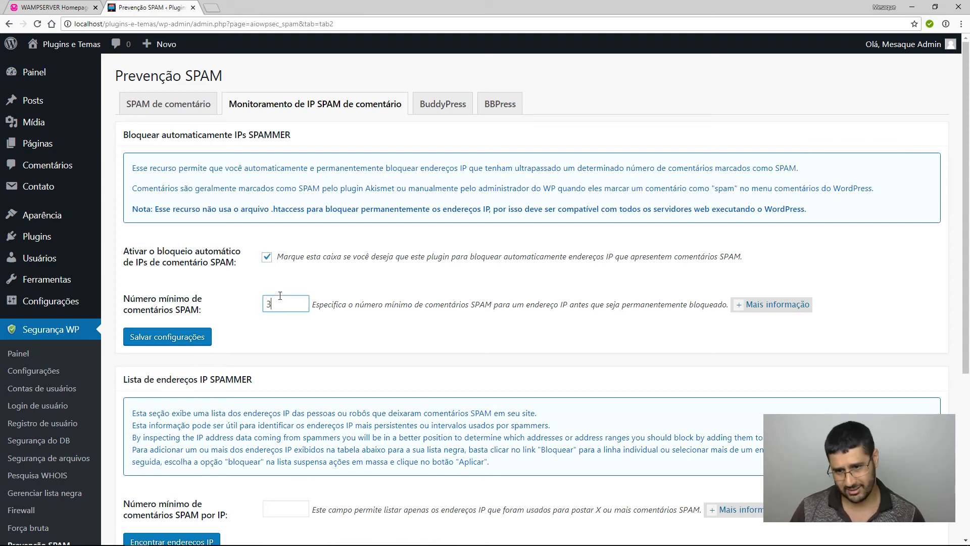
pyautogui.moveTo(280, 295); pyautogui.dragTo(251, 303)
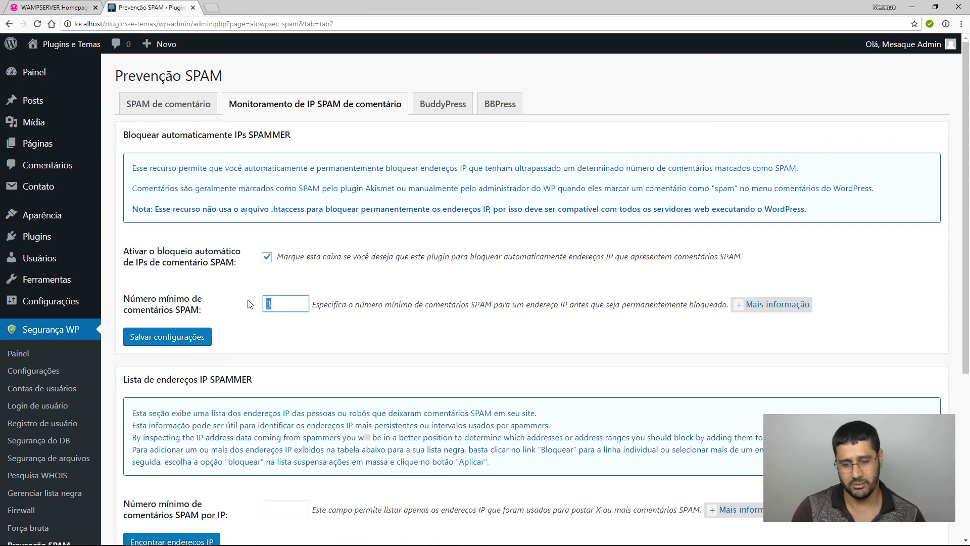
pyautogui.press('BackSpace')
pyautogui.click(267, 258)
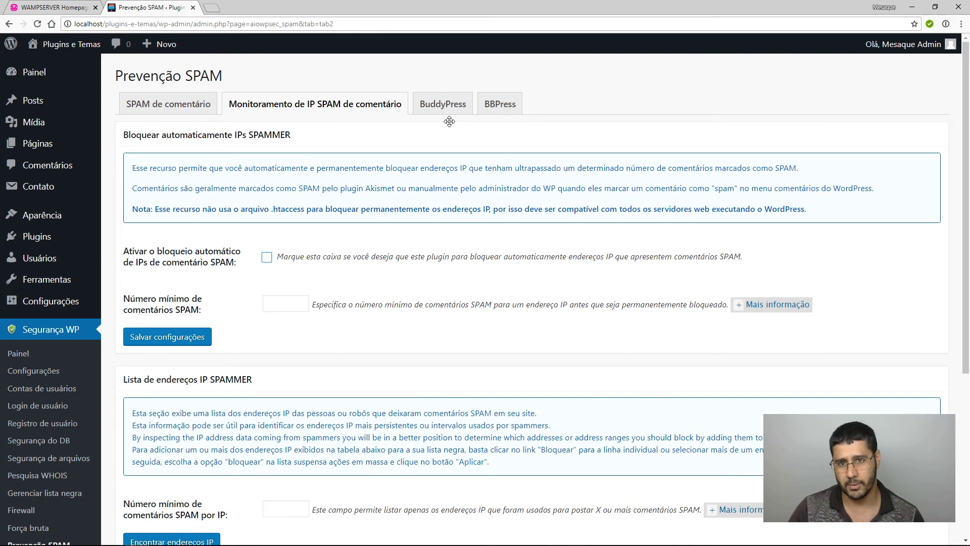
pyautogui.click(455, 105)
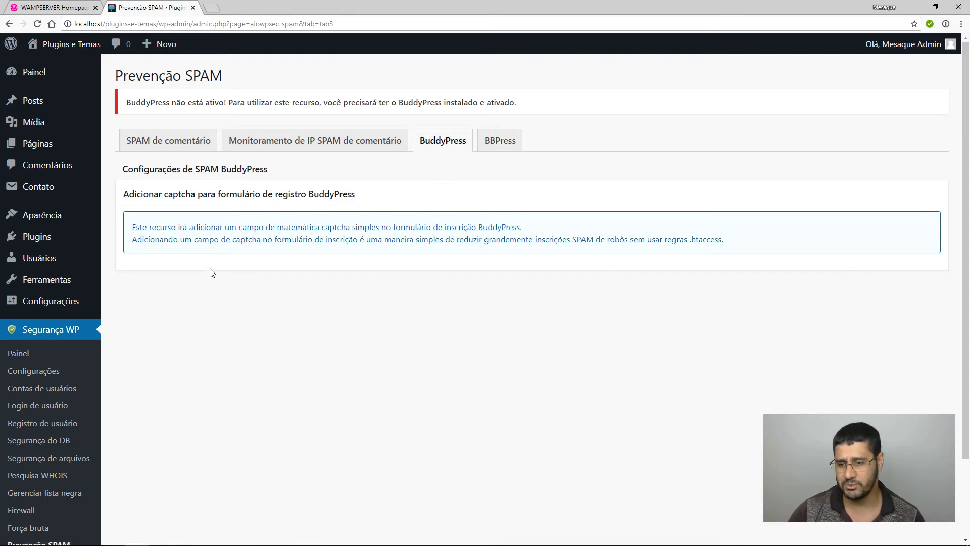
pyautogui.scroll(-2, 210, 283)
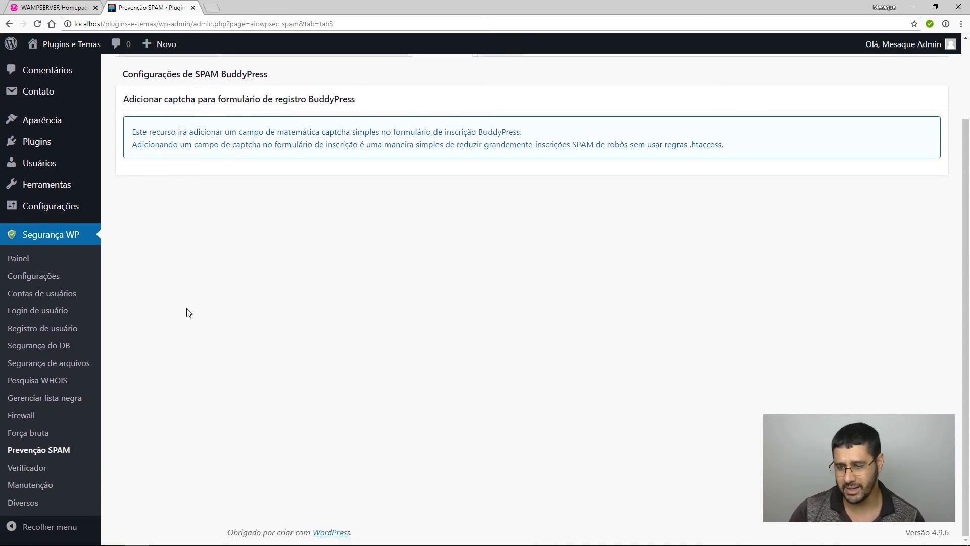
# Run a first manual file-change scan on Verificador and expand the detection settings box.
pyautogui.click(30, 467)
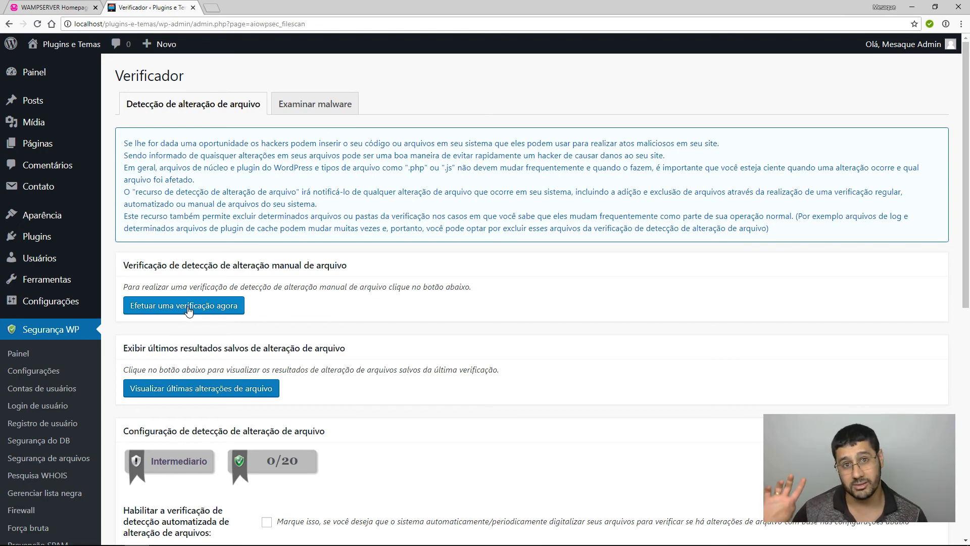
pyautogui.click(171, 307)
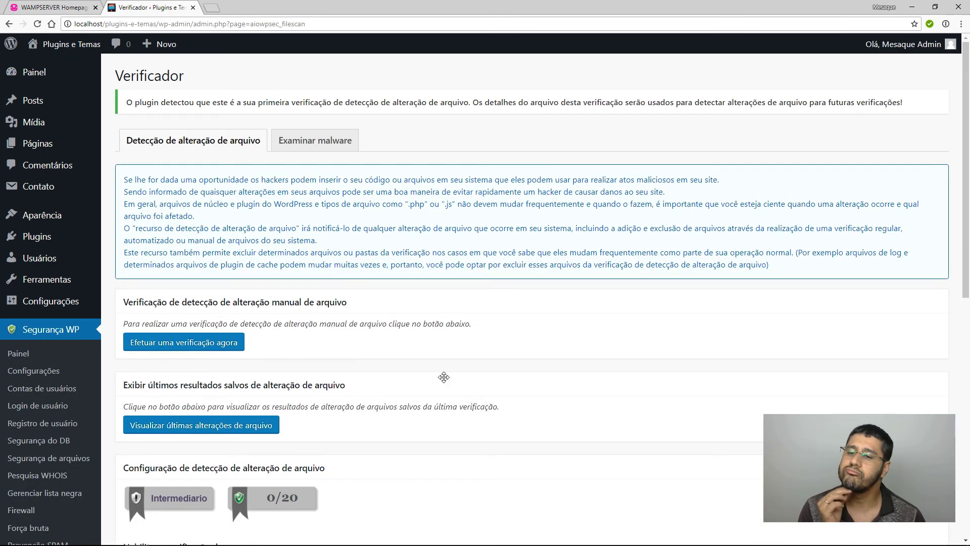
pyautogui.scroll(-1, 443, 376)
pyautogui.moveTo(160, 85); pyautogui.dragTo(554, 87)
pyautogui.scroll(-2, 606, 301)
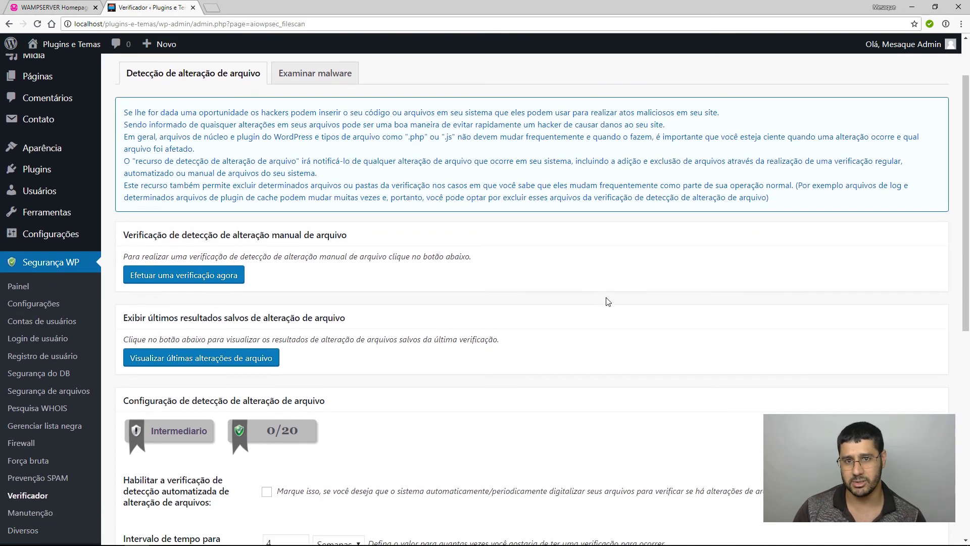
pyautogui.scroll(2, 597, 351)
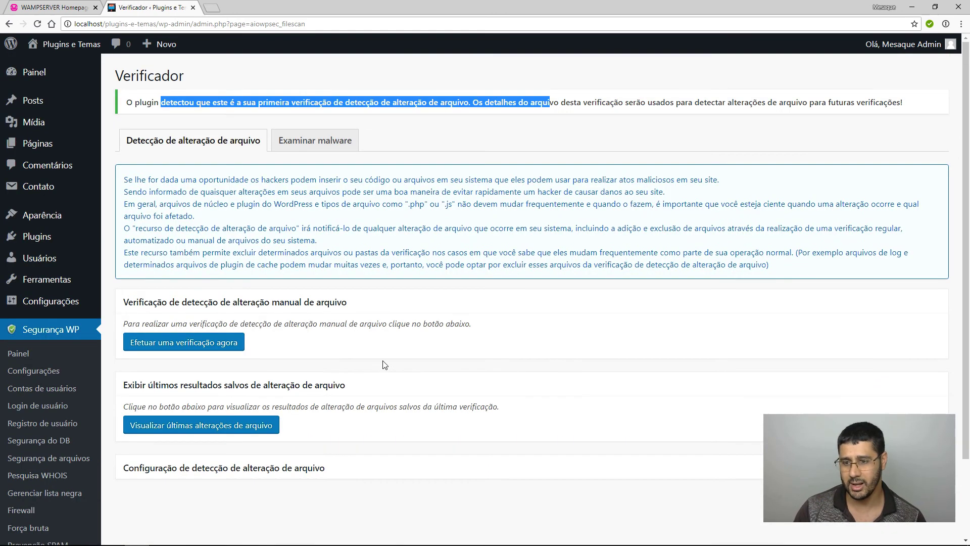
pyautogui.click(246, 389)
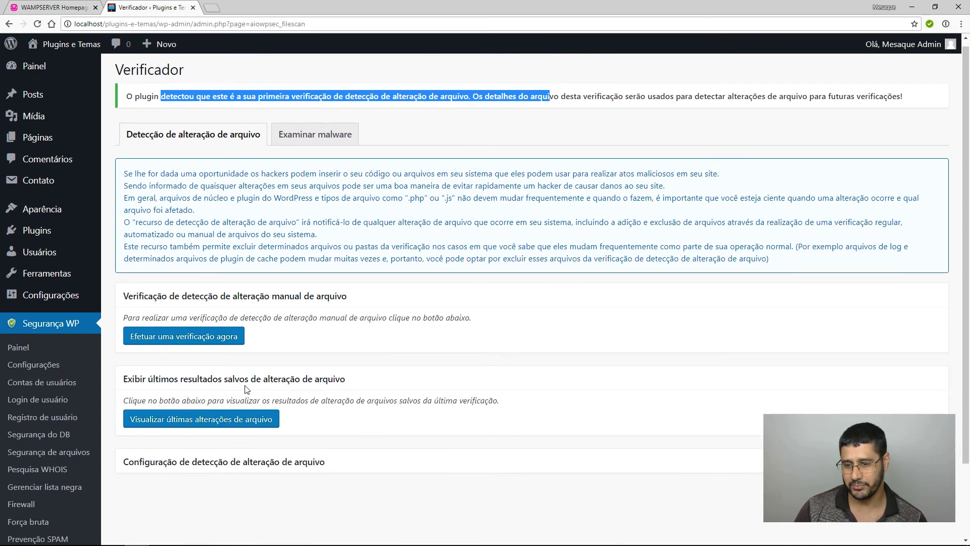
pyautogui.scroll(-1, 253, 414)
pyautogui.click(254, 420)
pyautogui.scroll(-4, 313, 402)
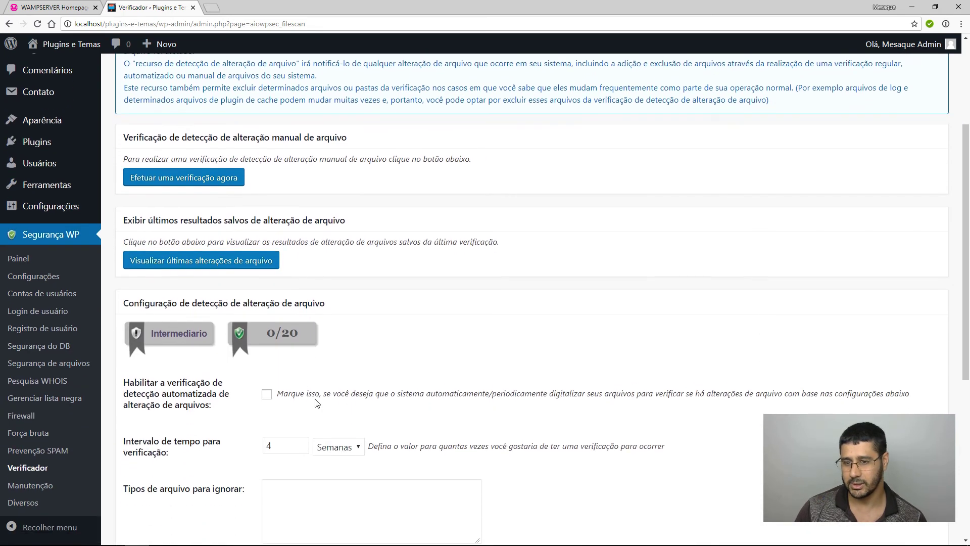
pyautogui.scroll(-3, 319, 400)
# Enable automated file-change detection with a scan interval of 1 week.
pyautogui.click(266, 188)
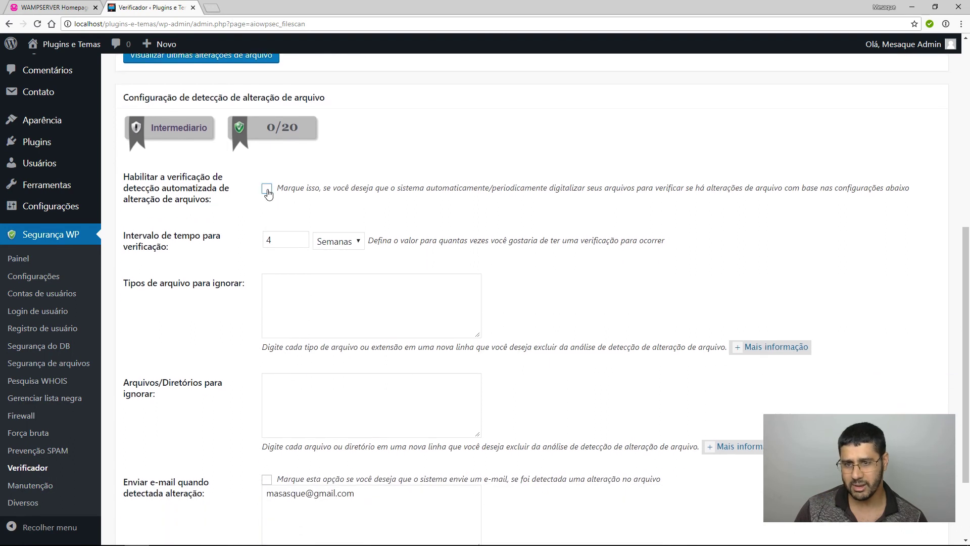
pyautogui.press('Tab')
pyautogui.write('1')
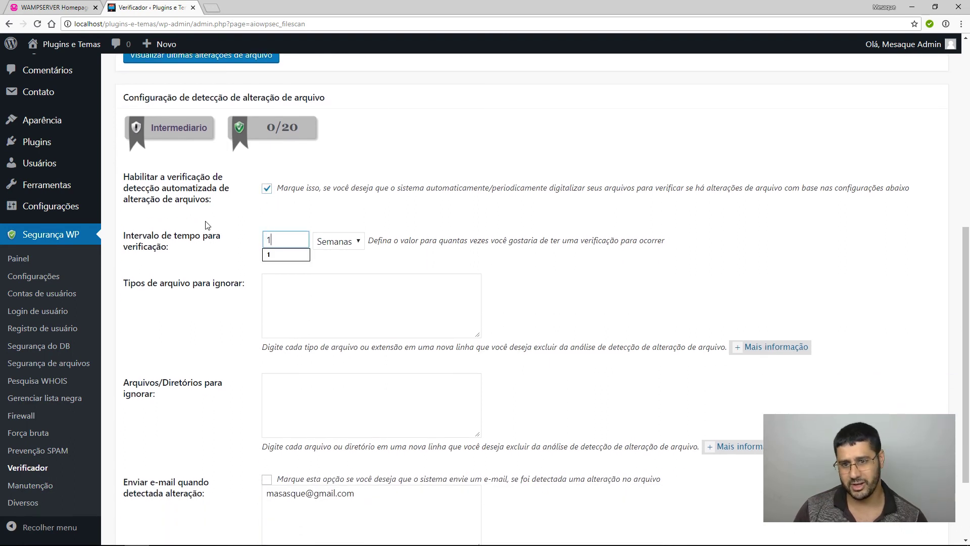
pyautogui.click(457, 212)
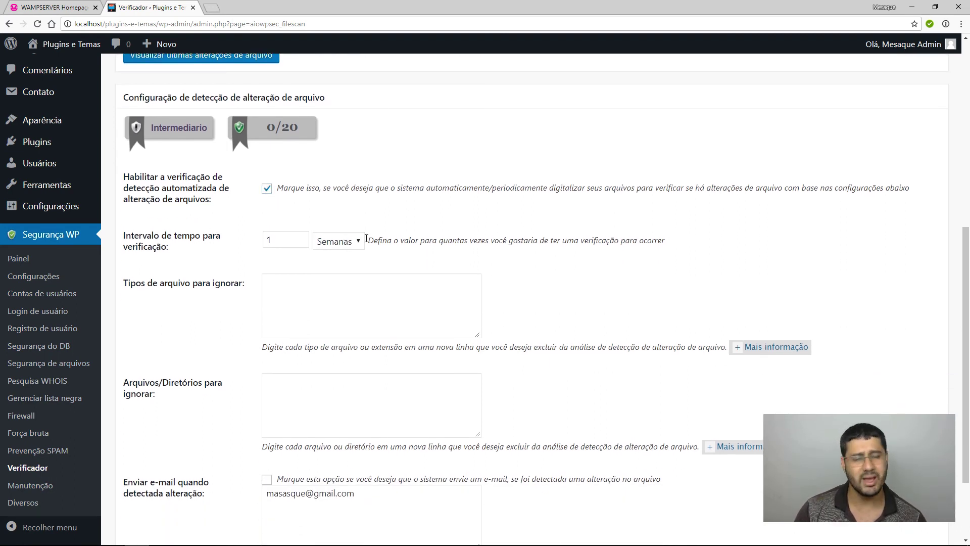
# Leave the ignore lists empty and e-mail alerts off, then save the file-change settings.
pyautogui.scroll(-1, 523, 273)
pyautogui.click(302, 248)
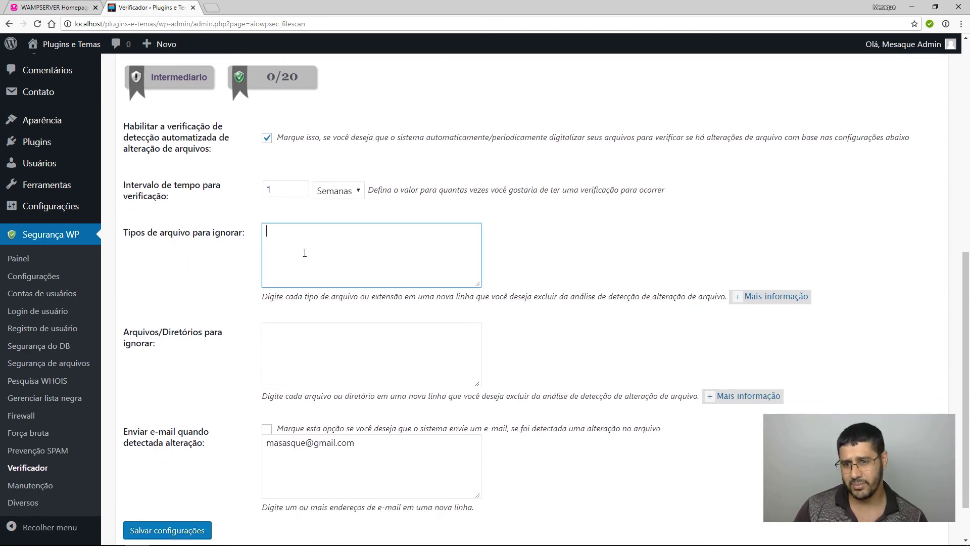
pyautogui.scroll(-1, 321, 253)
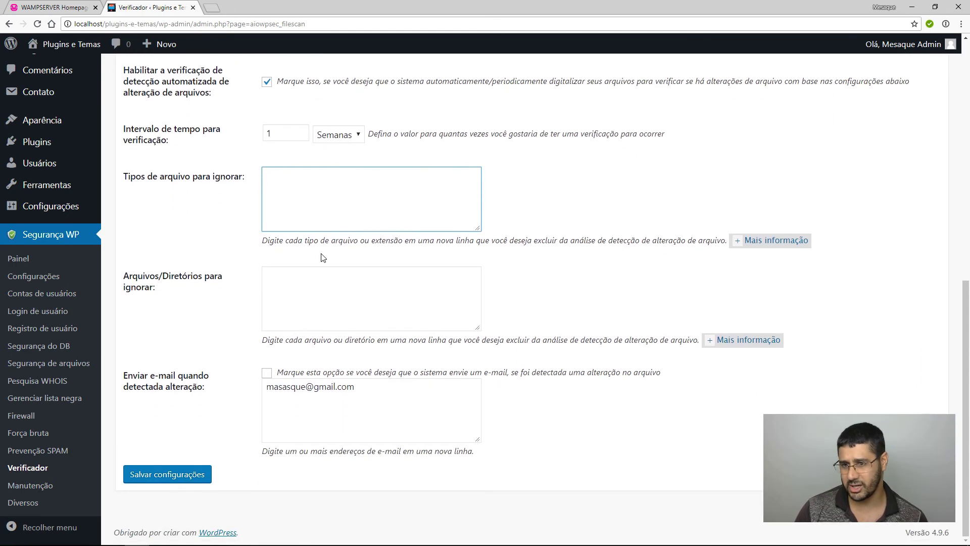
pyautogui.click(305, 330)
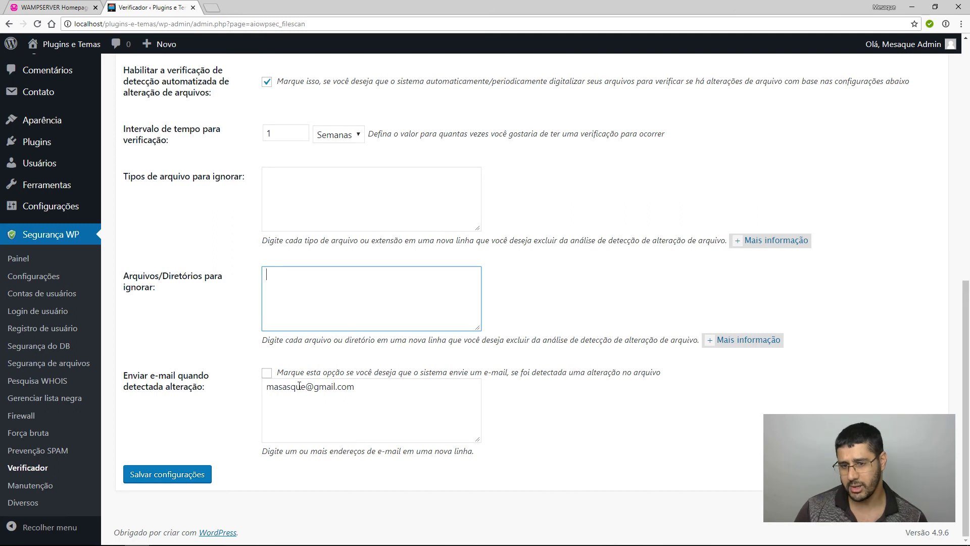
pyautogui.click(267, 372)
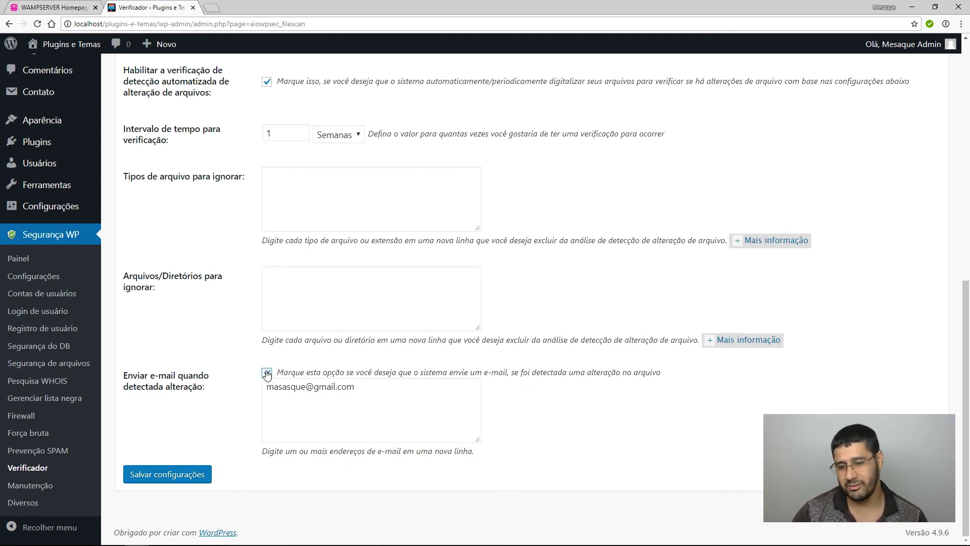
pyautogui.click(267, 373)
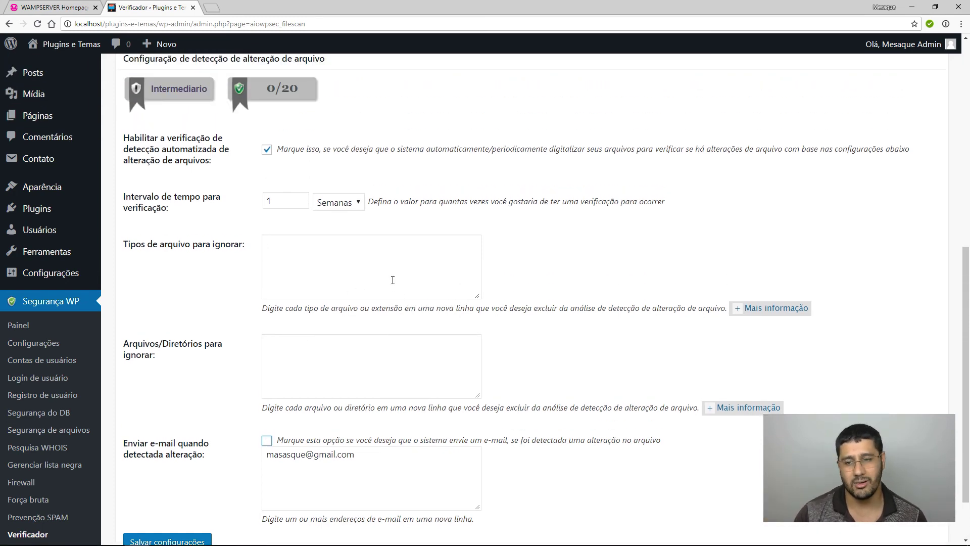
pyautogui.scroll(3, 393, 278)
pyautogui.scroll(-3, 333, 309)
pyautogui.scroll(-1, 333, 308)
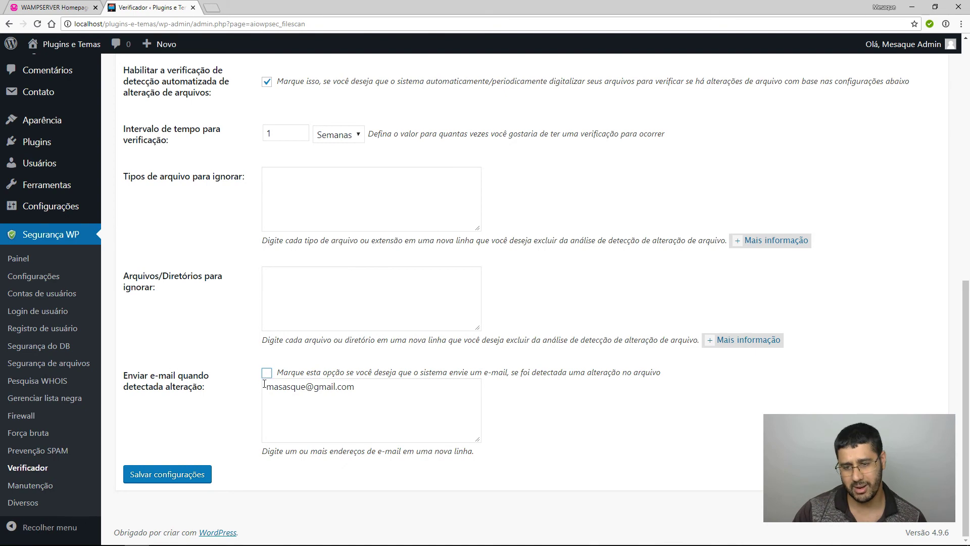
pyautogui.click(168, 474)
pyautogui.scroll(4, 183, 162)
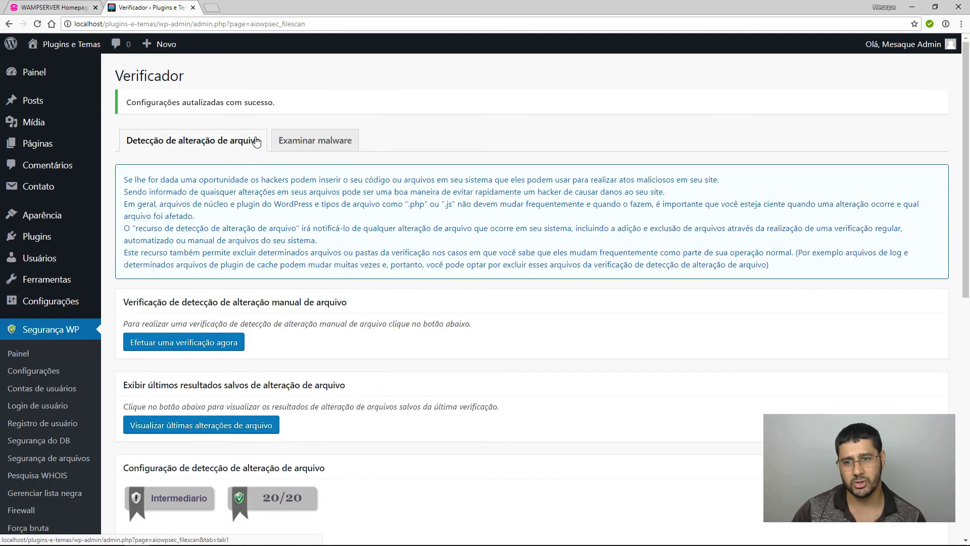
# View the Examinar malware tab, then move to the Manutenção settings page.
pyautogui.click(292, 139)
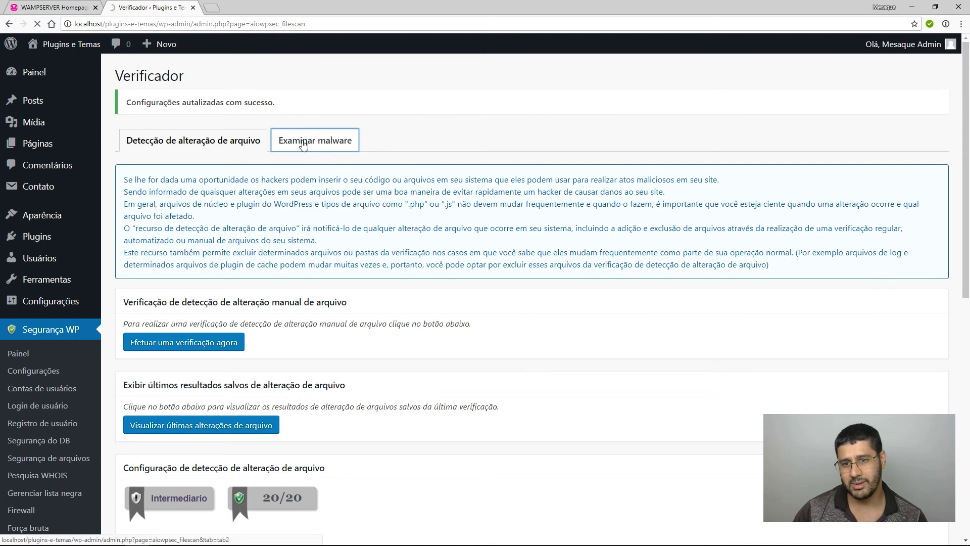
pyautogui.scroll(-2, 439, 405)
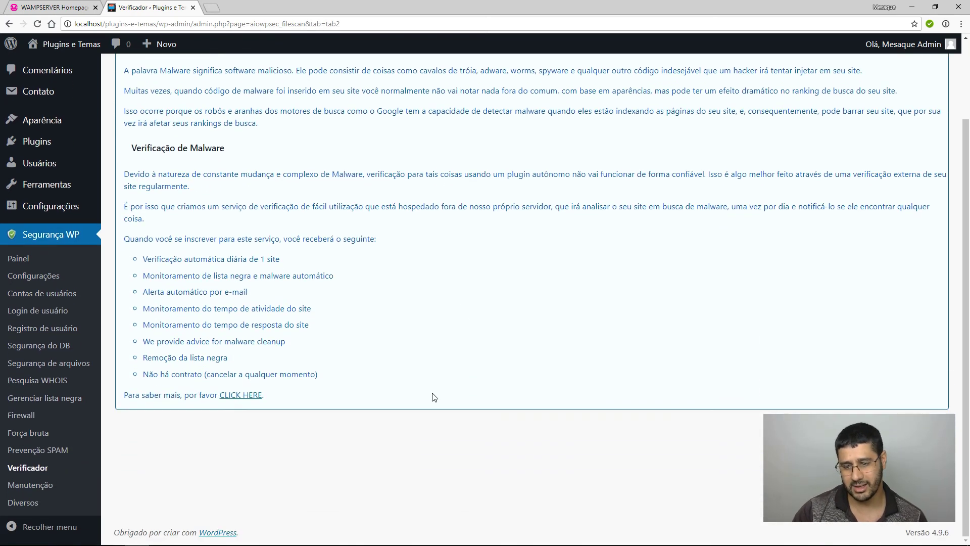
pyautogui.click(28, 489)
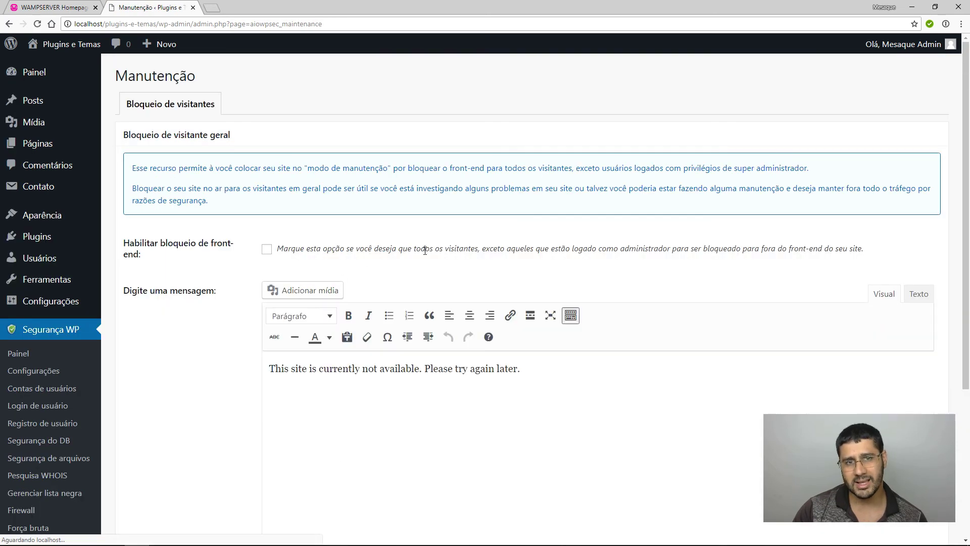
# Try the visitor lockout with message 'Em manutenç', uncheck it unsaved, and go to Diversos.
pyautogui.click(267, 248)
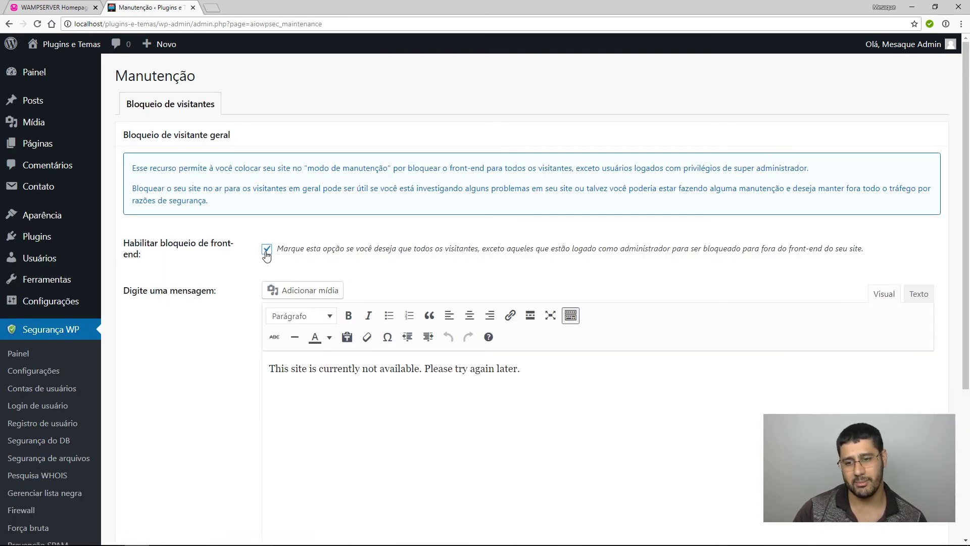
pyautogui.moveTo(524, 389); pyautogui.dragTo(268, 367)
pyautogui.write('Em ')
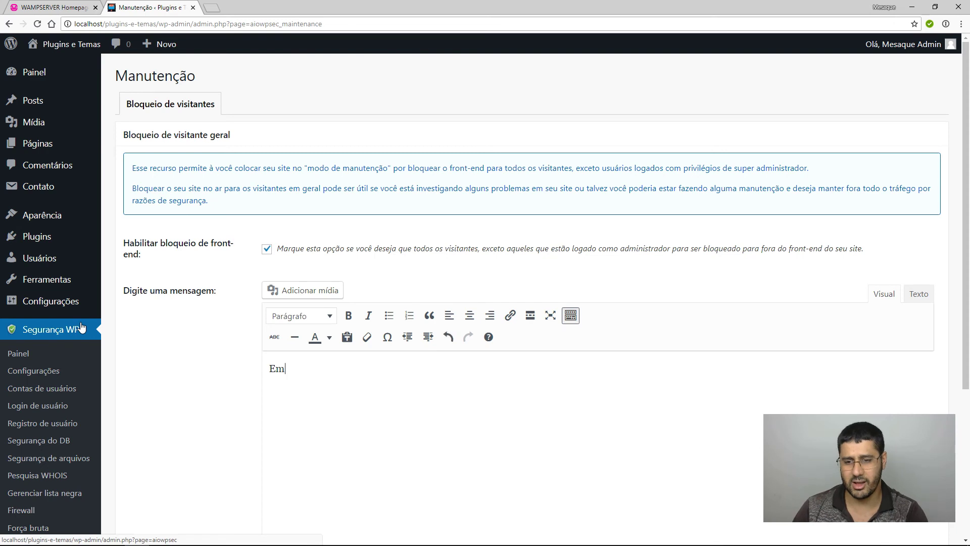
pyautogui.write('manutenção')
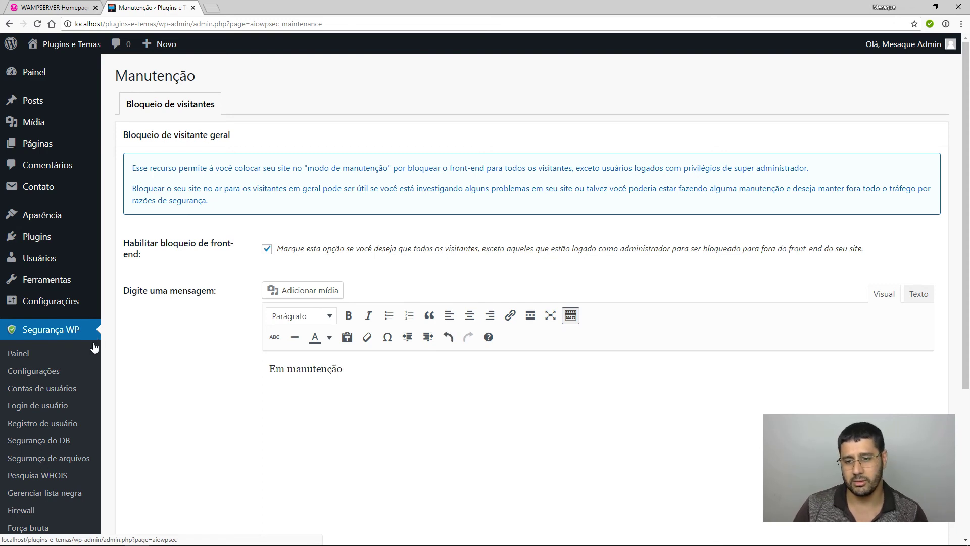
pyautogui.scroll(-3, 81, 328)
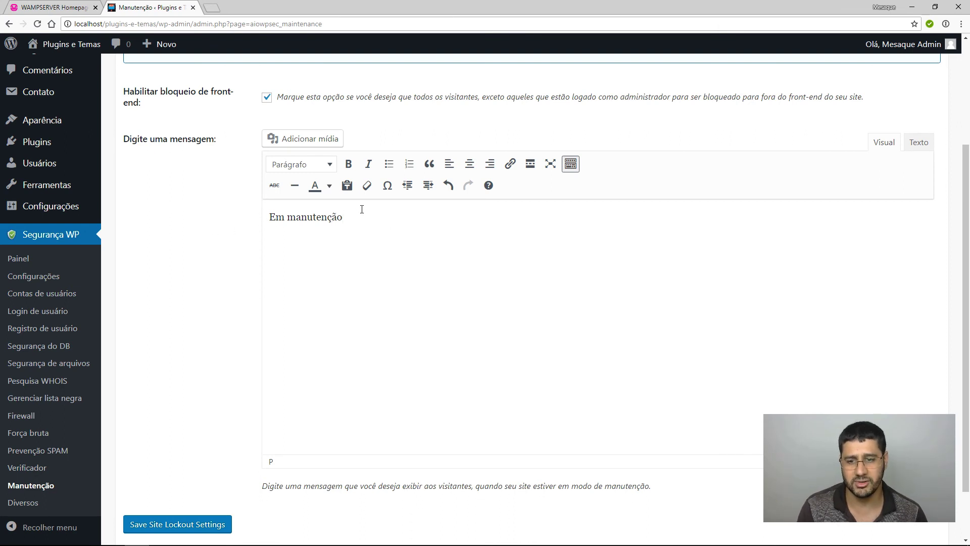
pyautogui.moveTo(326, 220); pyautogui.dragTo(350, 208)
pyautogui.scroll(3, 354, 209)
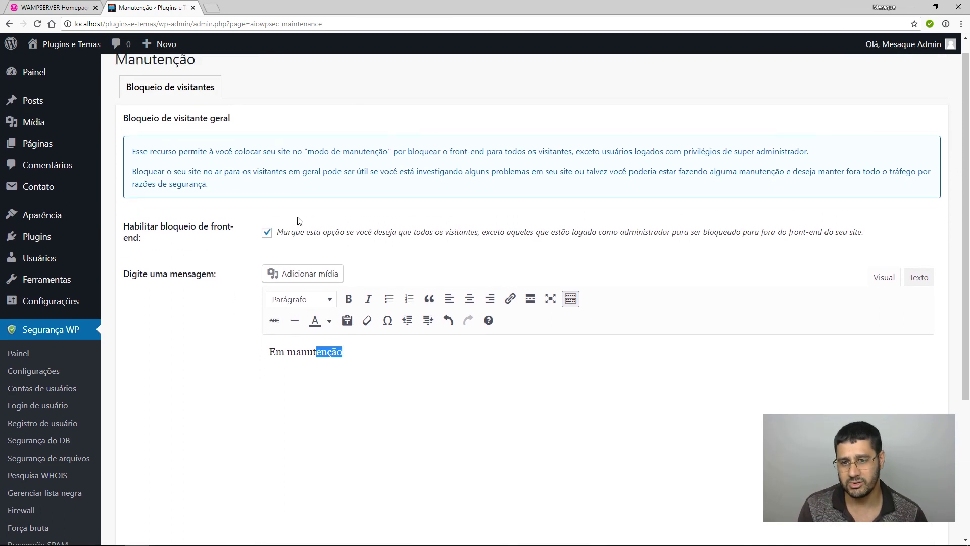
pyautogui.click(267, 237)
pyautogui.scroll(-4, 209, 273)
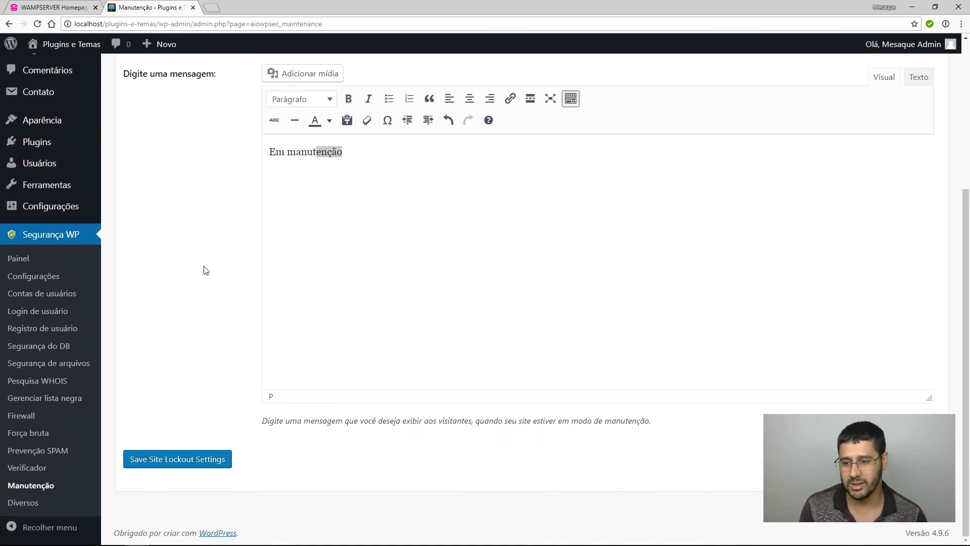
pyautogui.click(21, 504)
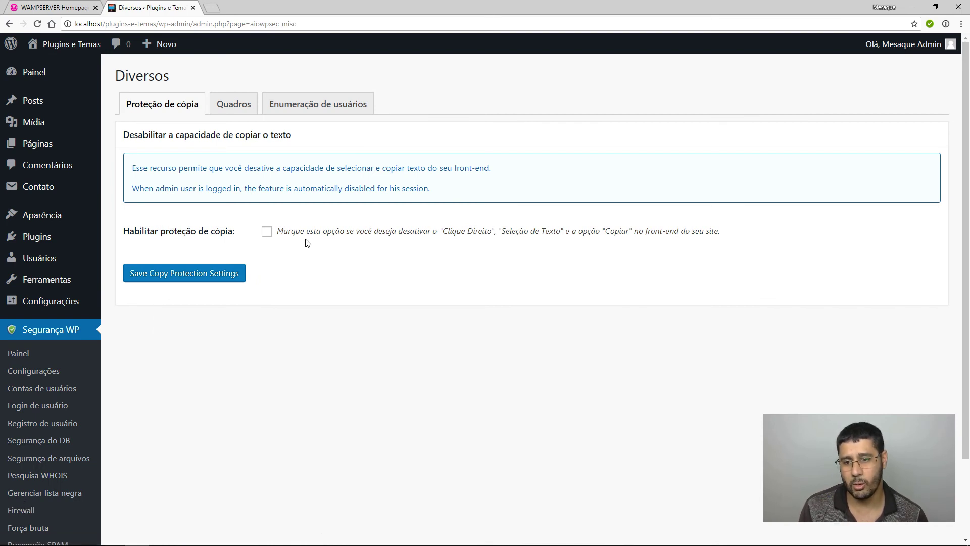
# Save Habilitar proteção de cópia as enabled, verify it on the public post, then open Quadros.
pyautogui.click(266, 232)
pyautogui.click(224, 270)
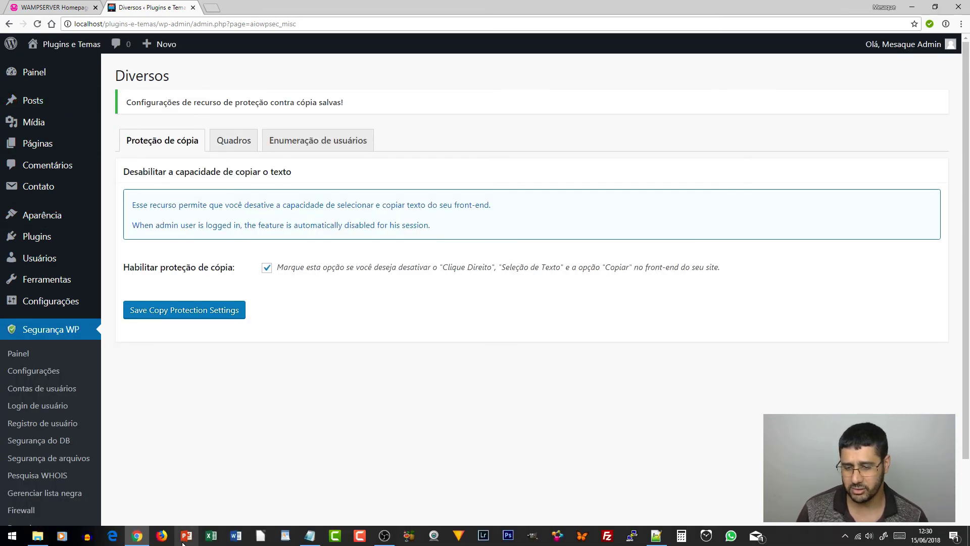
pyautogui.hotkey('alt', 'Tab')
pyautogui.scroll(-3, 546, 412)
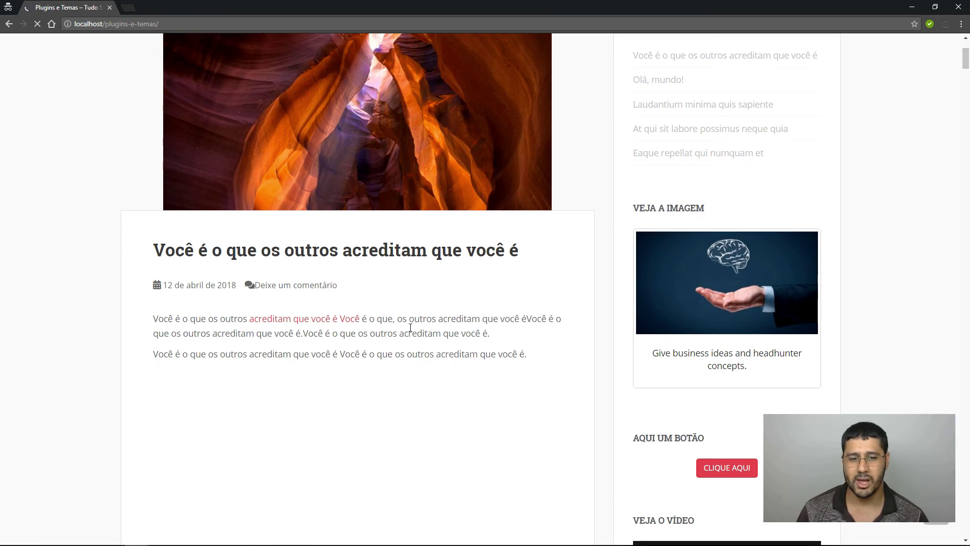
pyautogui.hotkey('alt', 'Tab')
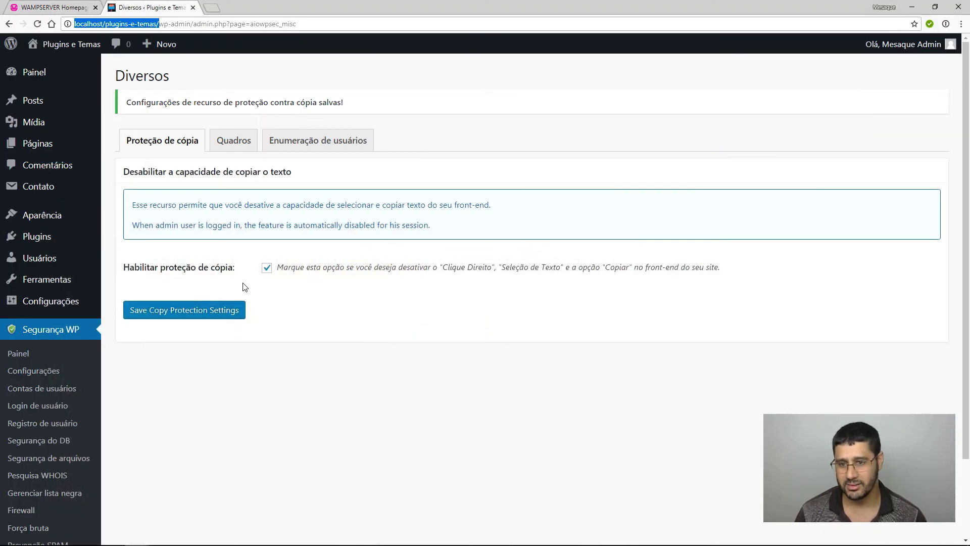
pyautogui.click(236, 146)
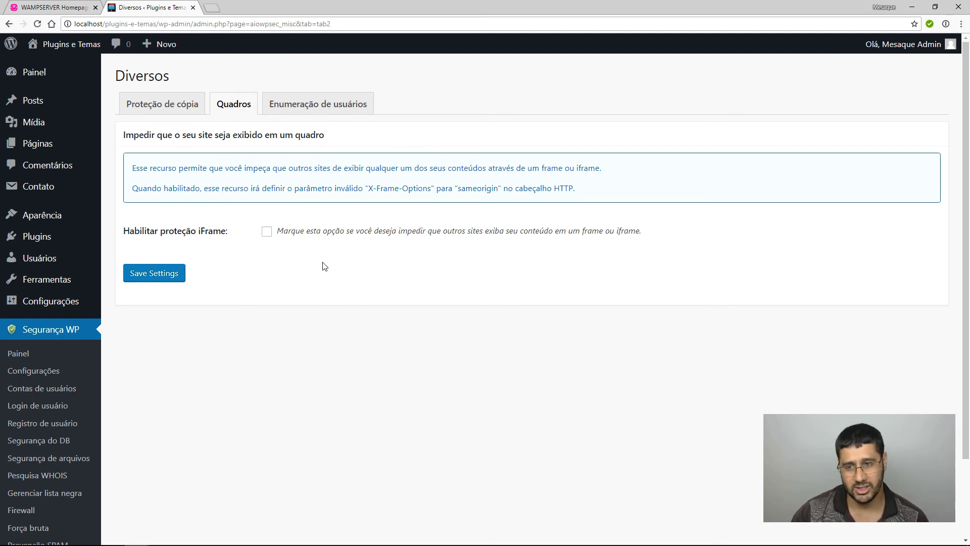
# Leave iFrame protection against framing by other sites unchecked.
pyautogui.click(267, 234)
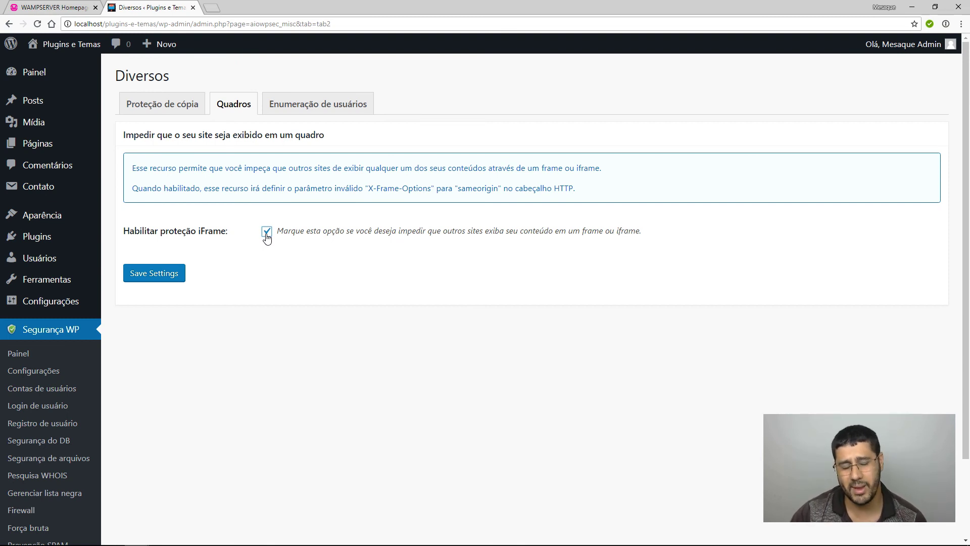
pyautogui.click(268, 234)
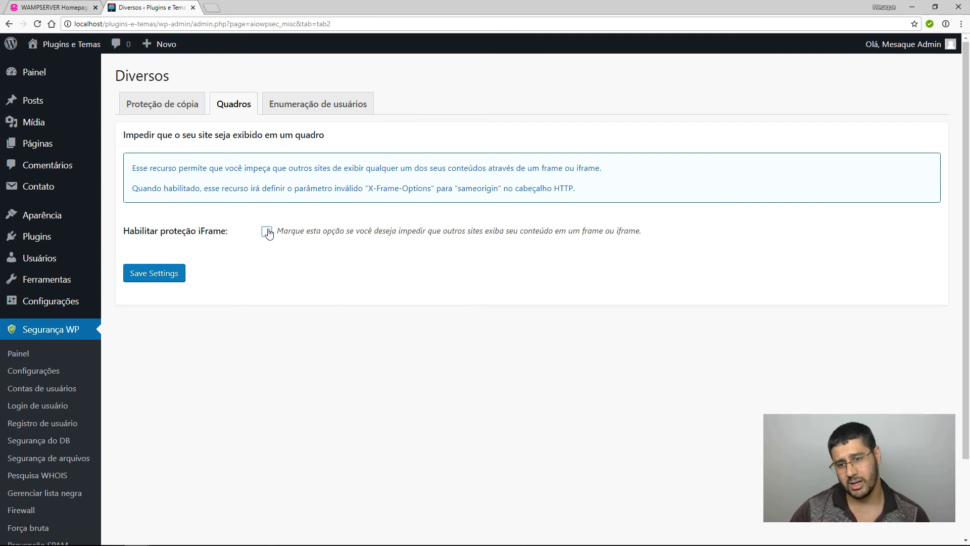
pyautogui.click(268, 234)
pyautogui.click(267, 235)
pyautogui.click(267, 232)
pyautogui.click(267, 232)
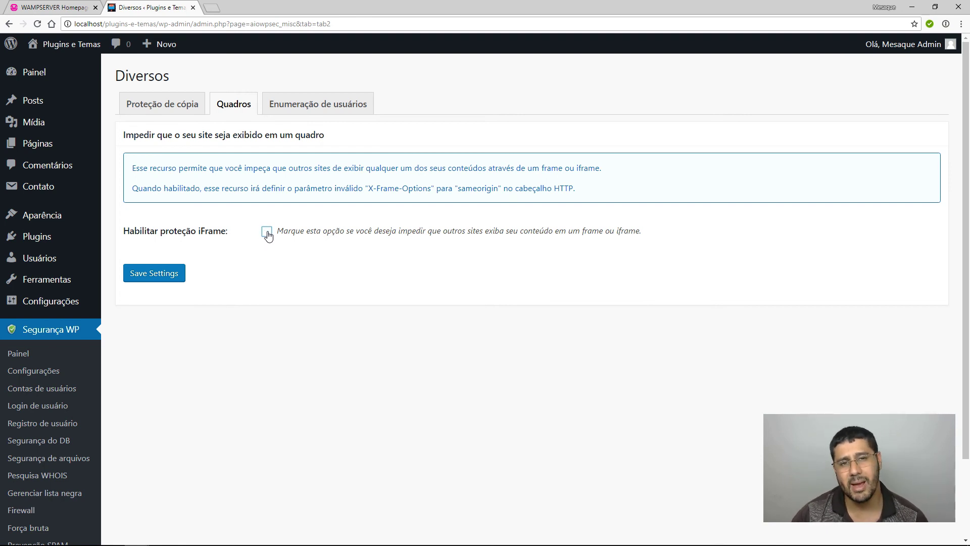
pyautogui.click(268, 234)
pyautogui.click(268, 234)
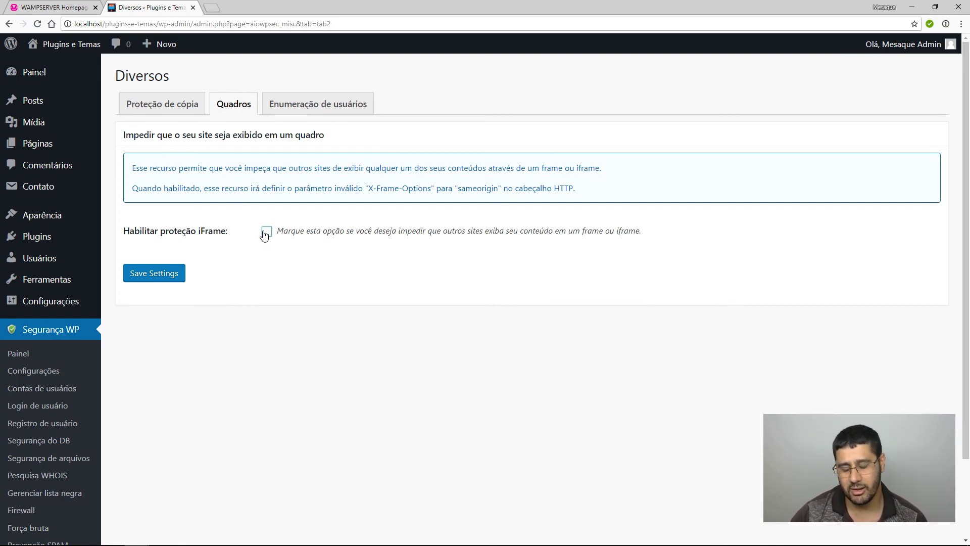
# Enable and save Desabilitar enumeração de usuários, then return to the Painel dashboard.
pyautogui.click(317, 106)
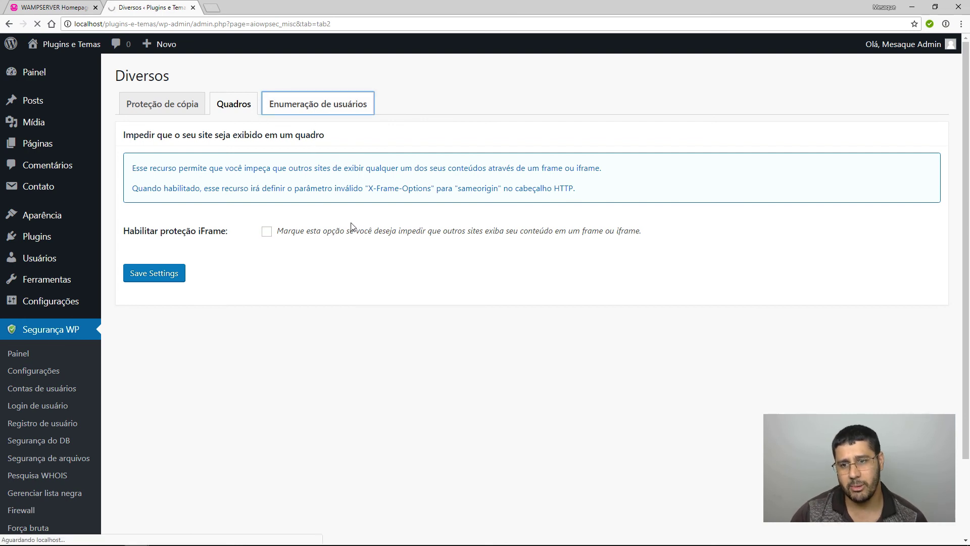
pyautogui.click(266, 237)
pyautogui.click(182, 291)
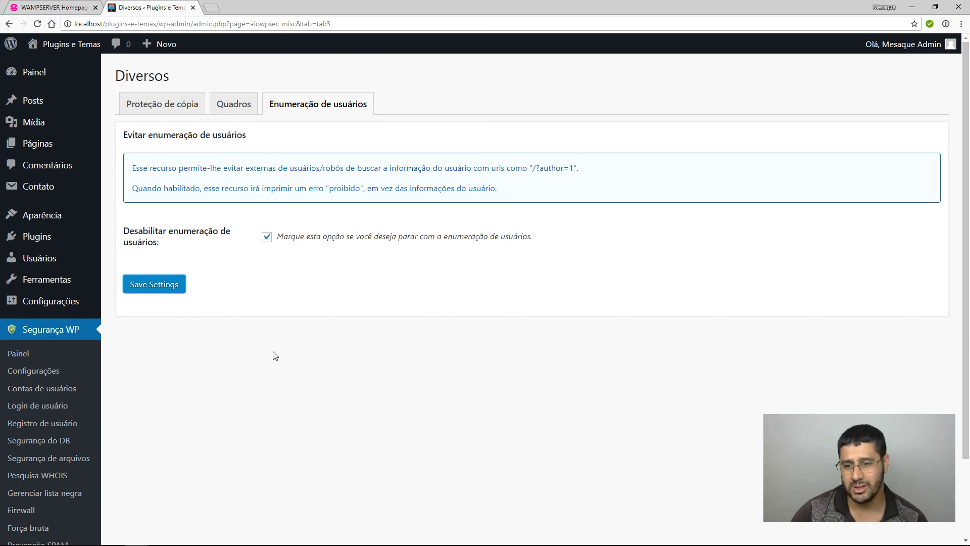
pyautogui.click(169, 283)
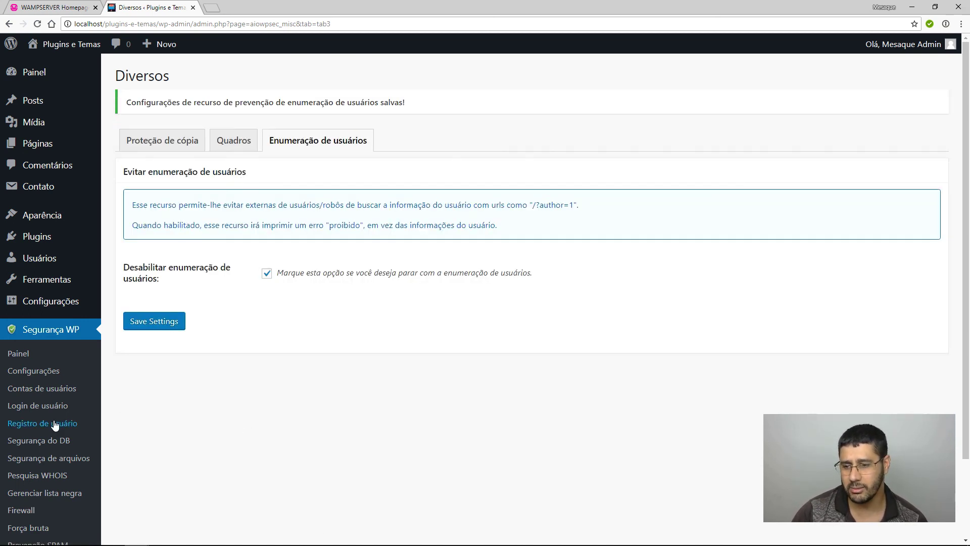
pyautogui.scroll(-2, 25, 422)
pyautogui.click(30, 268)
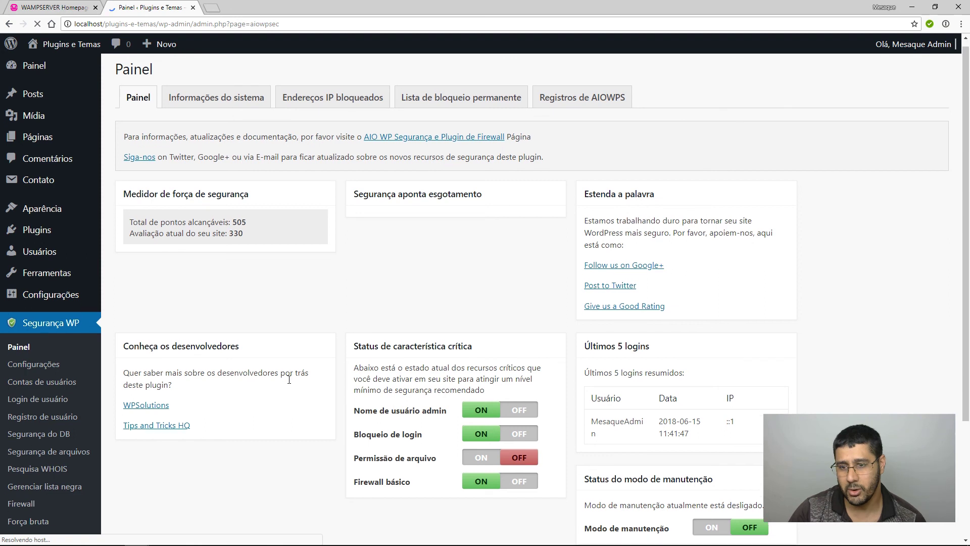
# Scroll through the dashboard to review the 330 of 505 security strength meter.
pyautogui.scroll(-2, 234, 316)
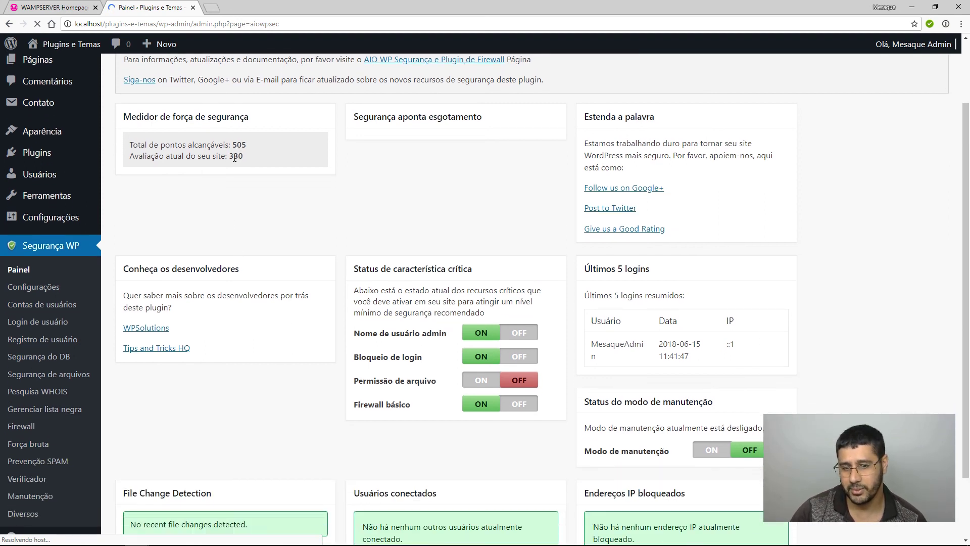
pyautogui.scroll(2, 336, 459)
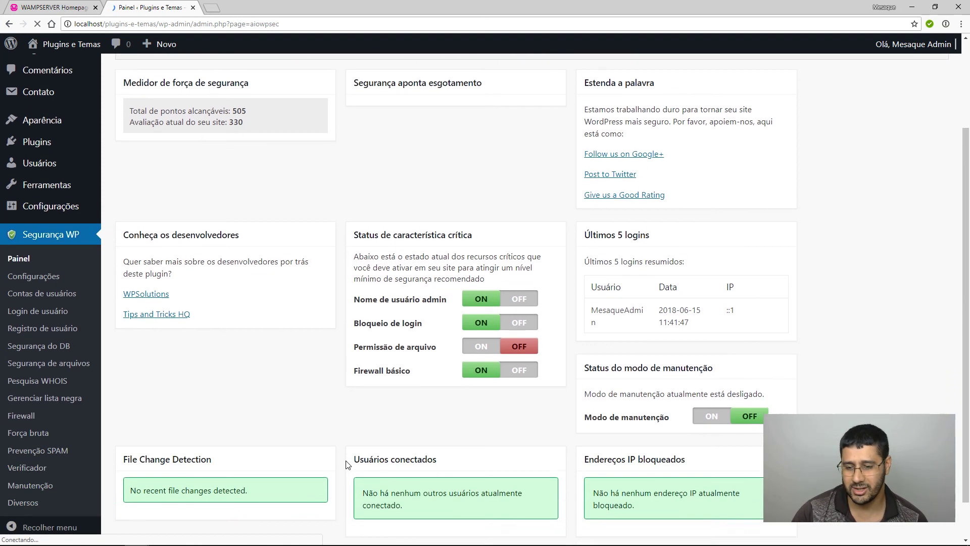
pyautogui.scroll(1, 322, 449)
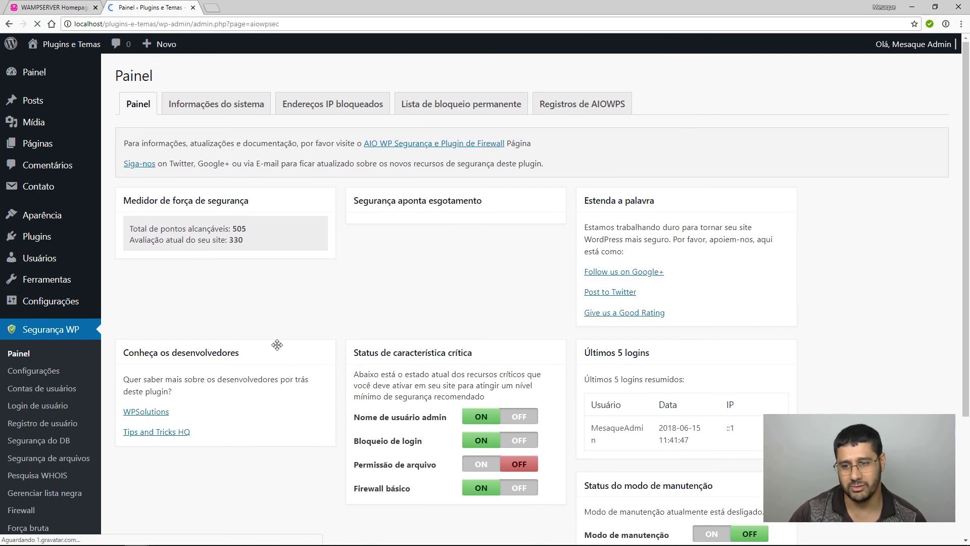